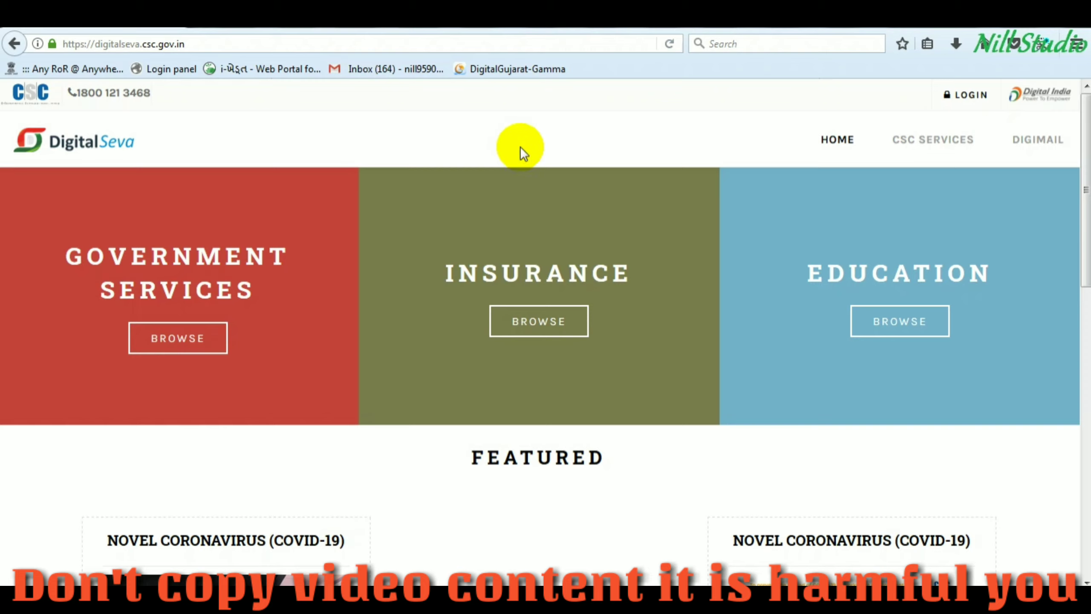
- Sign in to Digital Seva and search the services for UTI
left_click(963, 97)
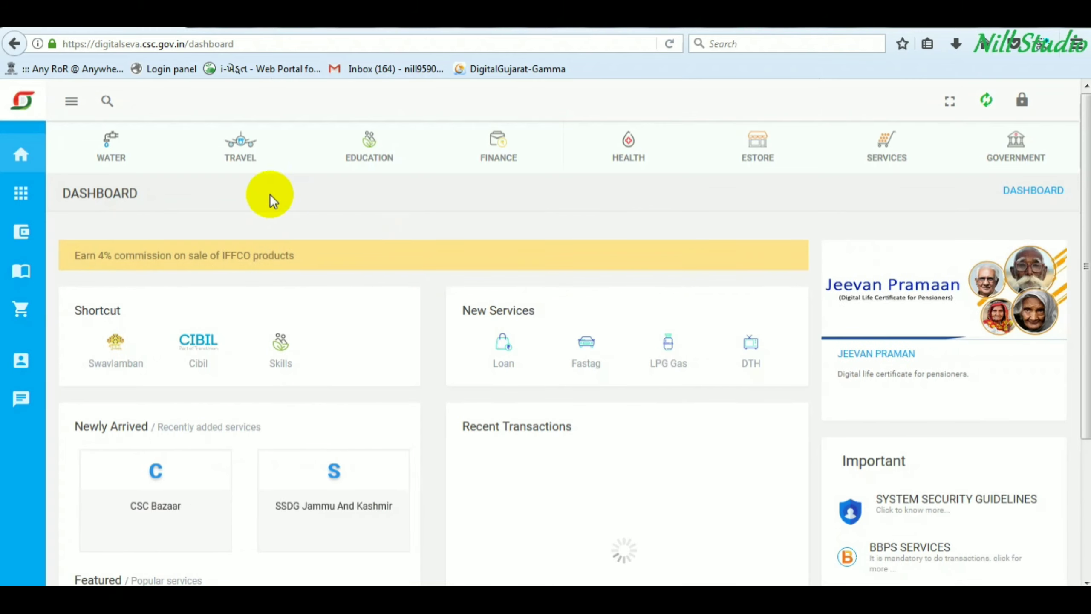
left_click(106, 101)
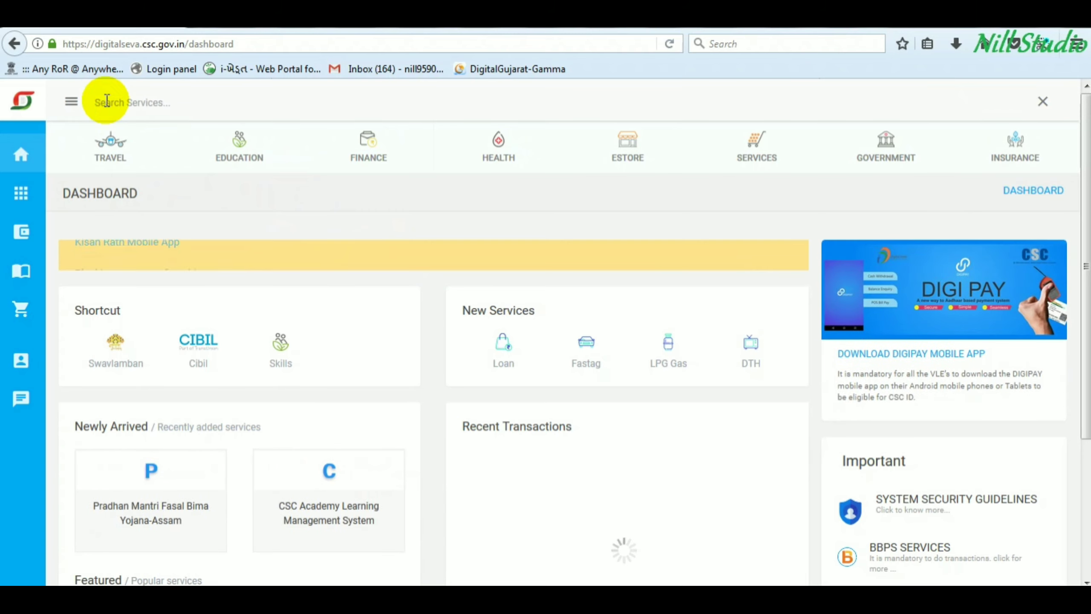
left_click(121, 103)
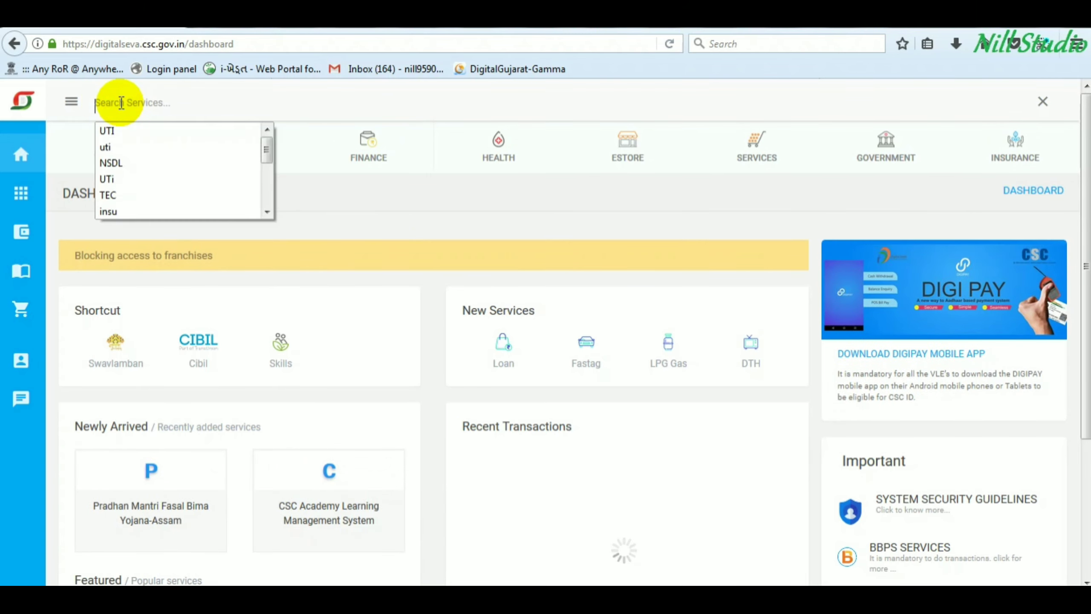
type("u")
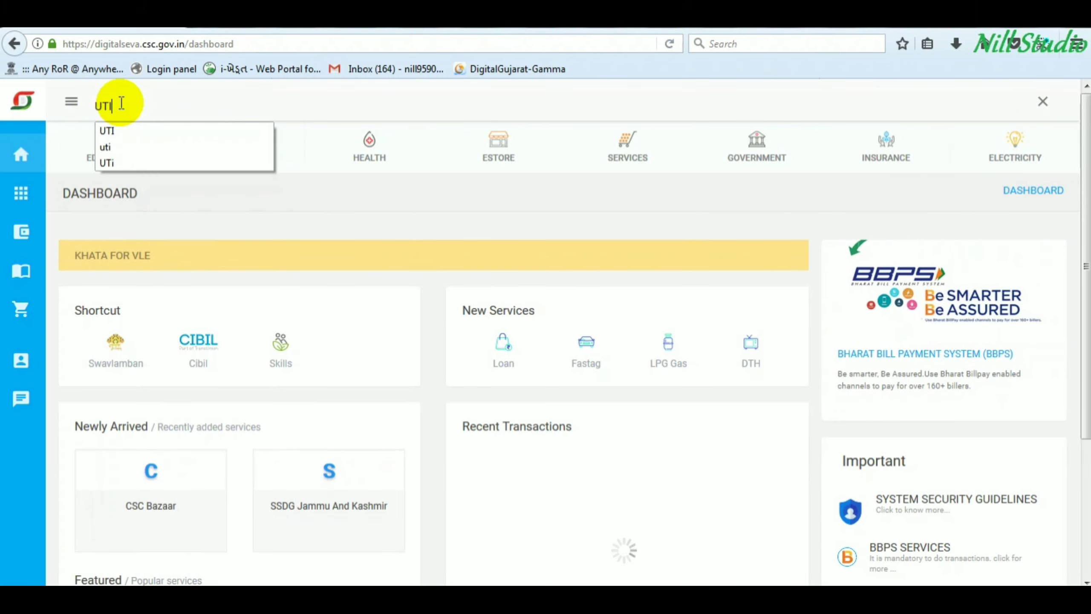
key("Return")
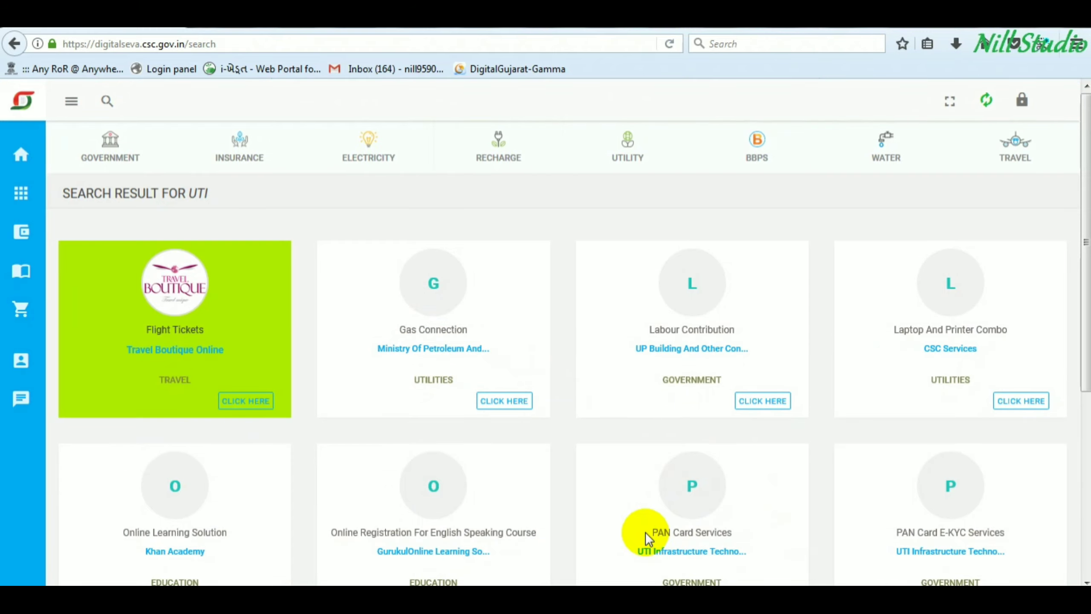
- Open the UTI PAN Card Services card from the search results
left_click_drag(646, 531, 739, 535)
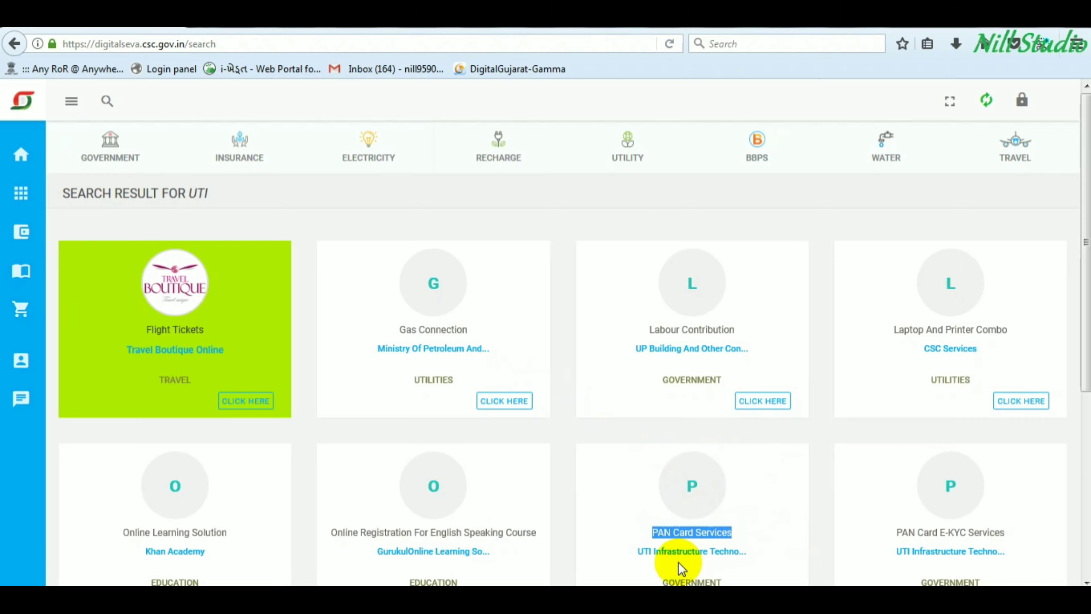
left_click_drag(661, 552, 725, 551)
scroll(721, 538, "down", 3)
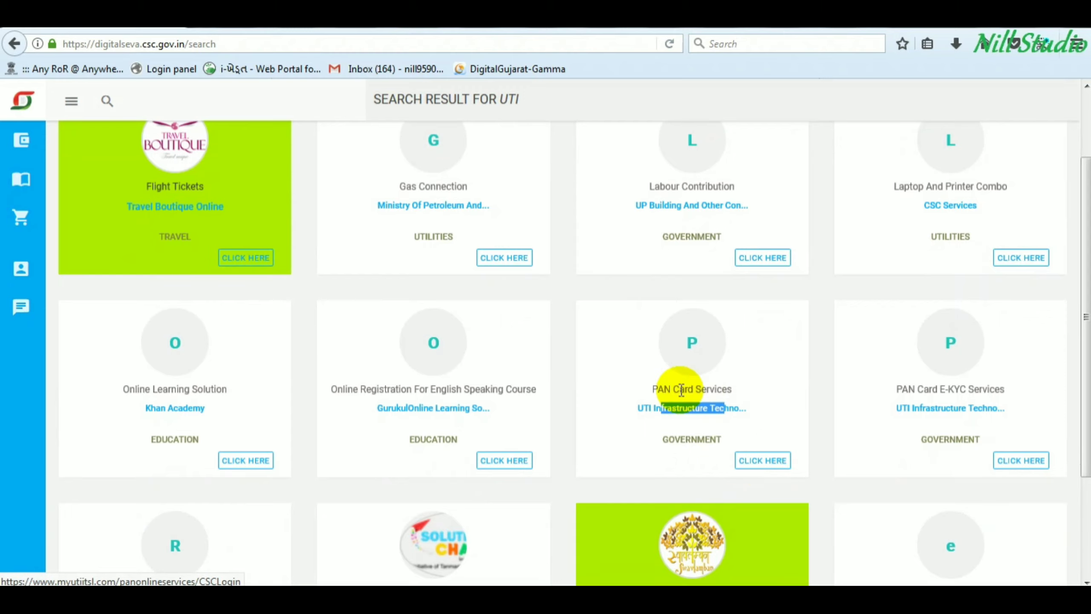
left_click_drag(659, 389, 725, 390)
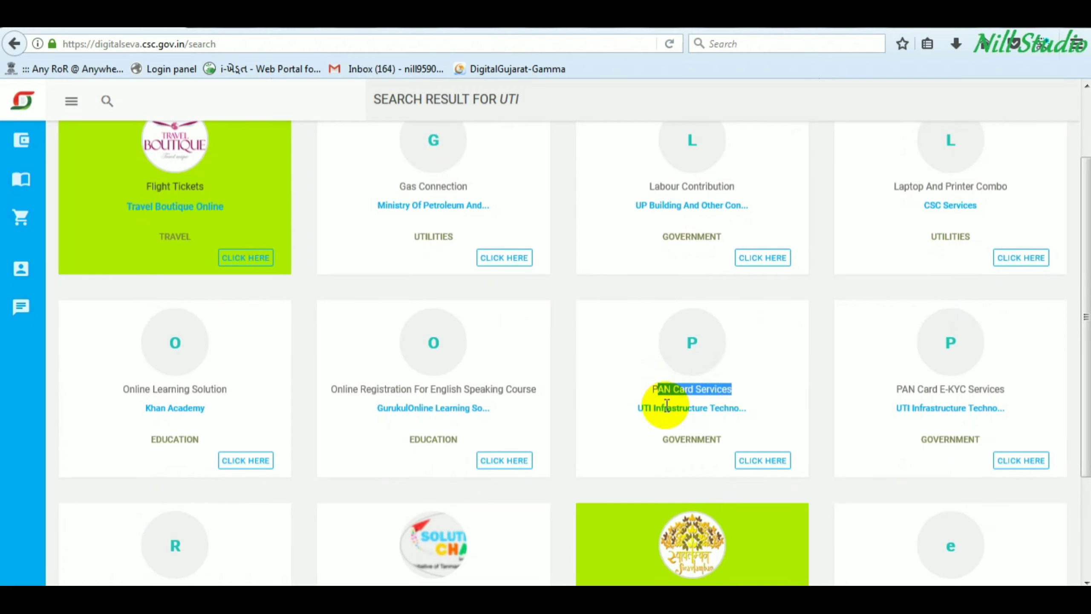
left_click_drag(665, 408, 732, 408)
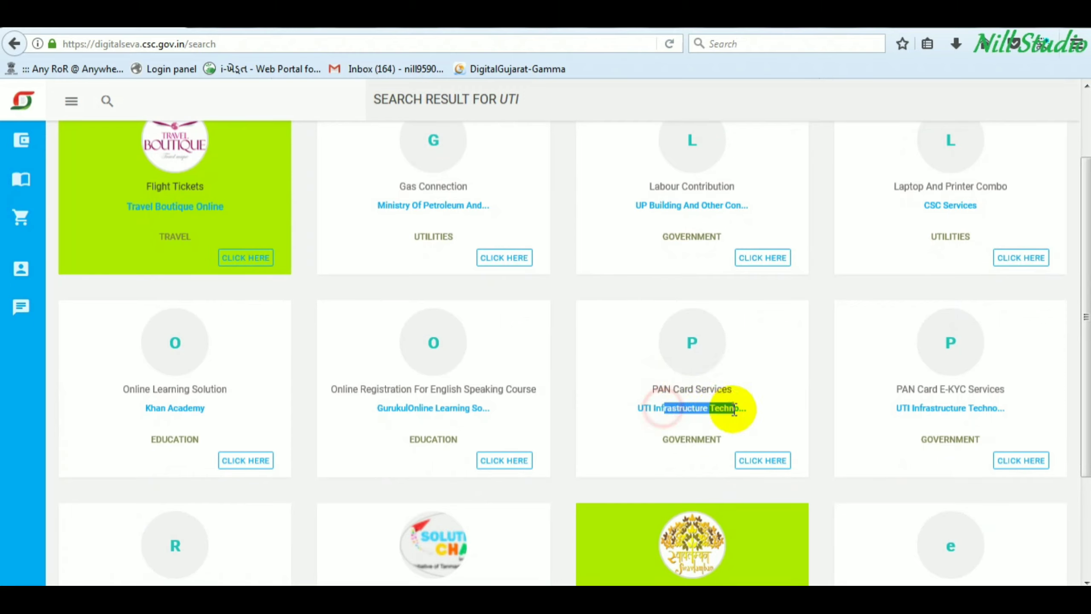
left_click(763, 460)
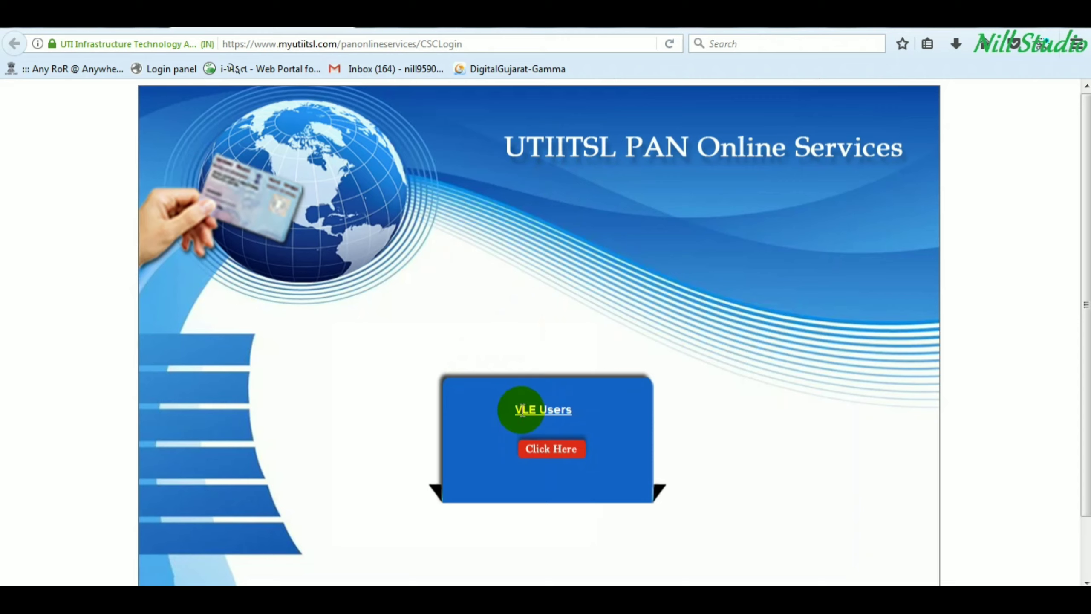
- Enter the PAN portal as a VLE user and bring up the Apply New PAN menu
left_click_drag(514, 411, 580, 409)
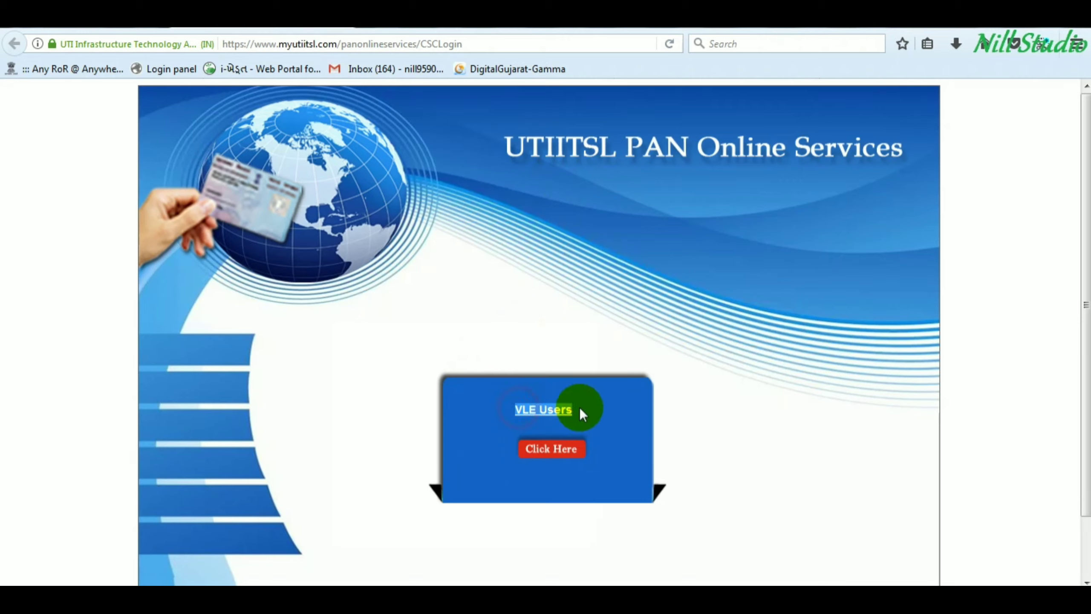
left_click(542, 458)
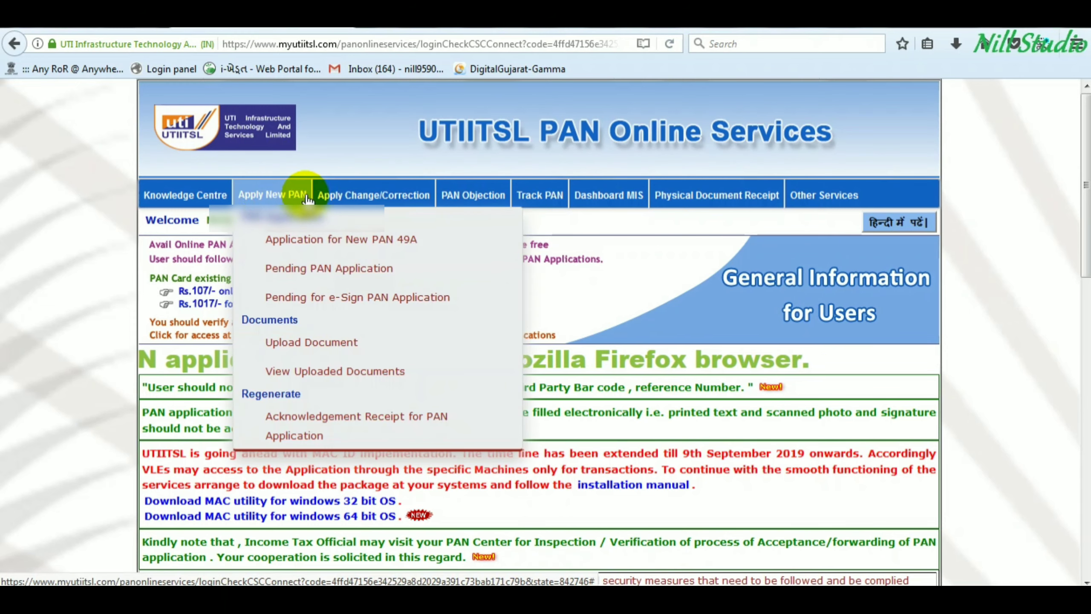
mouse_move(634, 210)
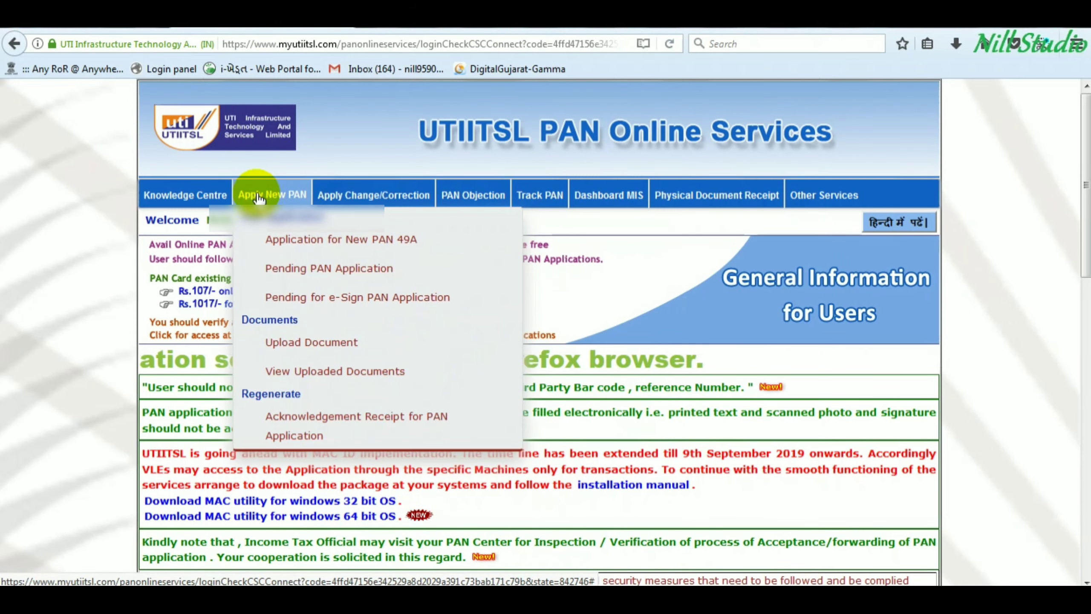
mouse_move(701, 199)
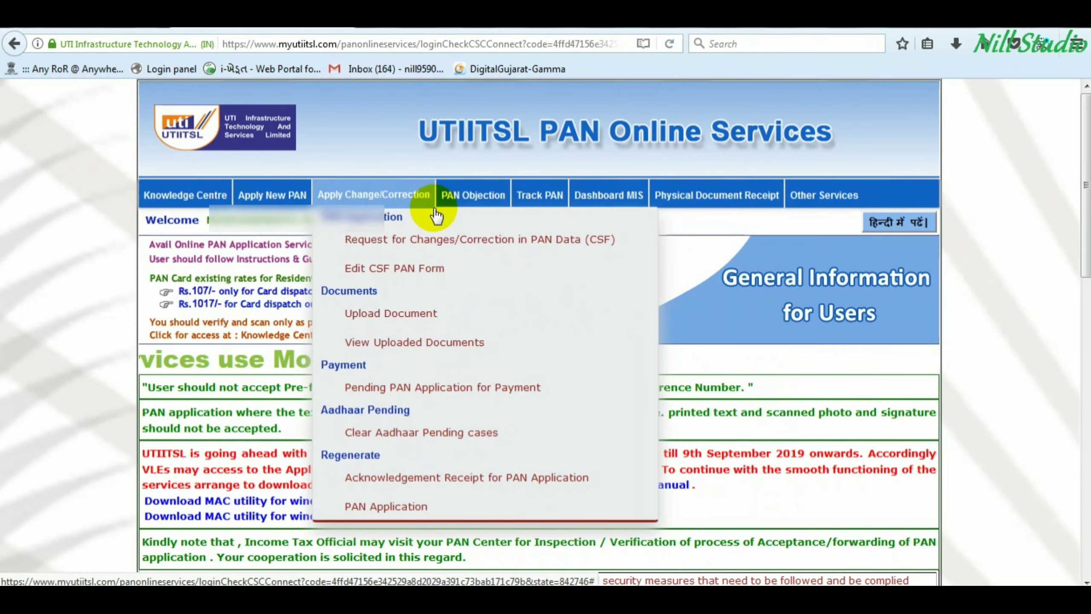
mouse_move(627, 246)
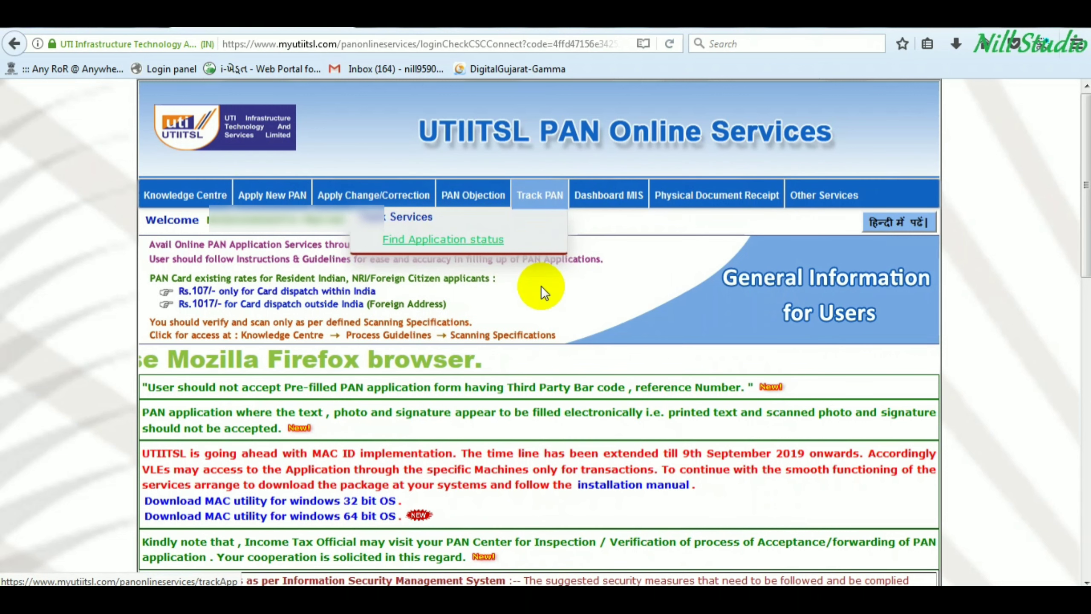
mouse_move(274, 200)
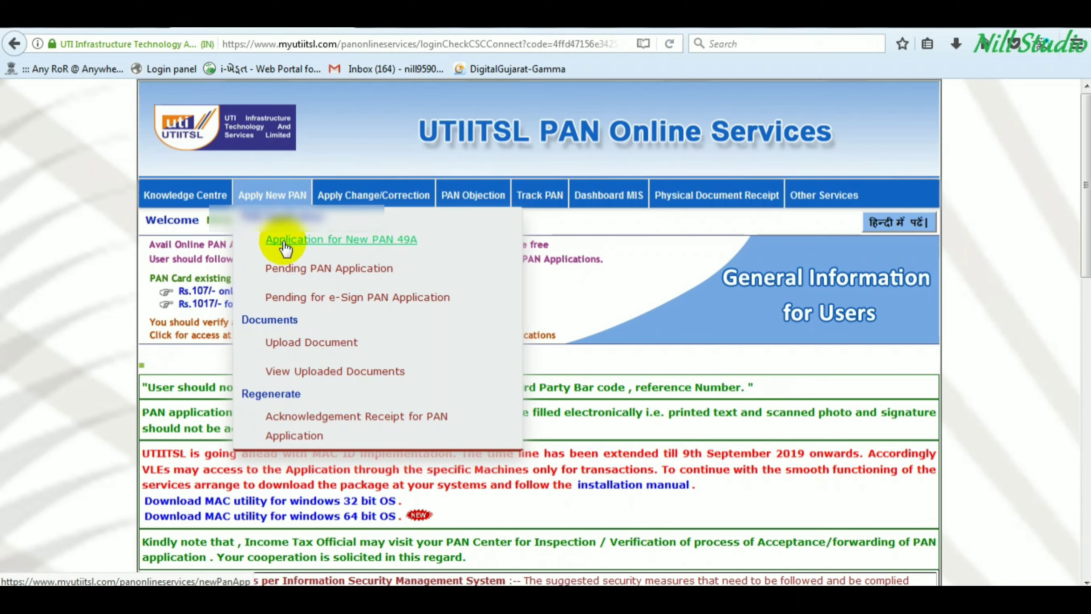
- Open the Form 49A new PAN application and dismiss its physical application instructions
left_click(353, 242)
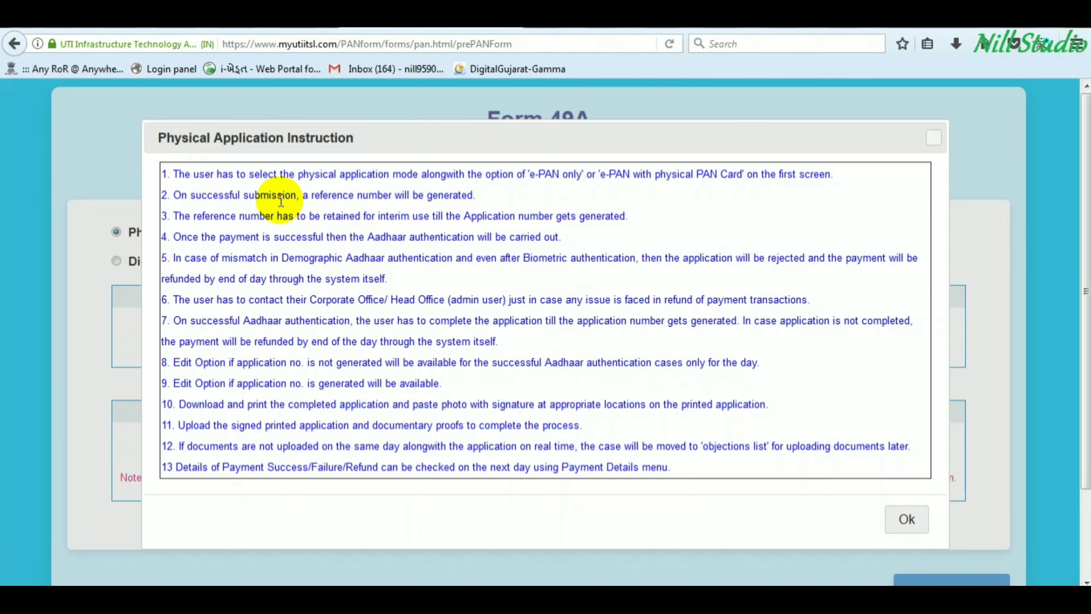
scroll(360, 273, "down", 4)
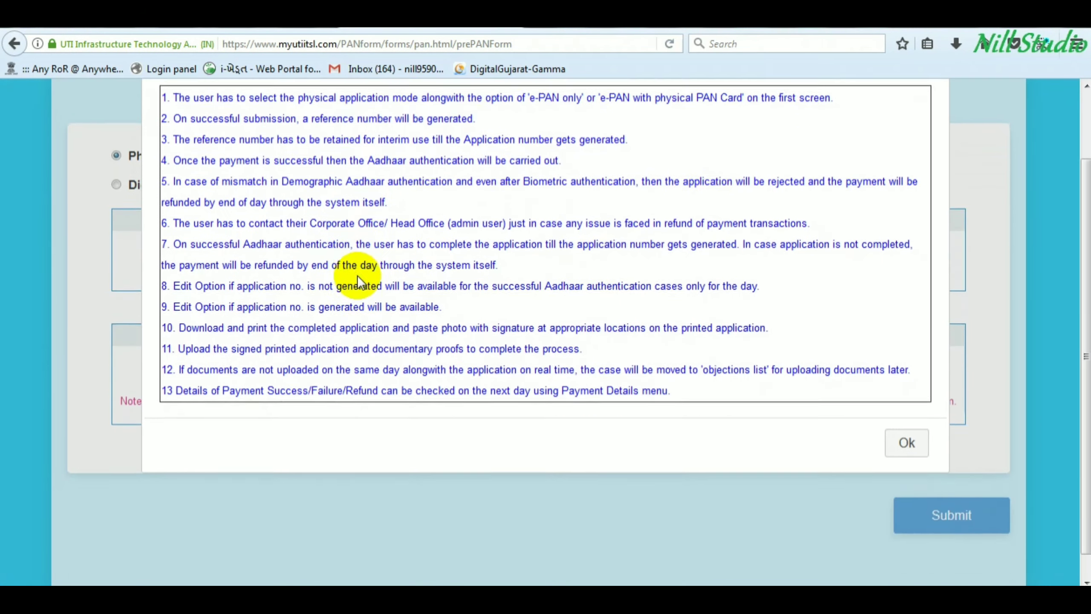
scroll(399, 271, "up", 4)
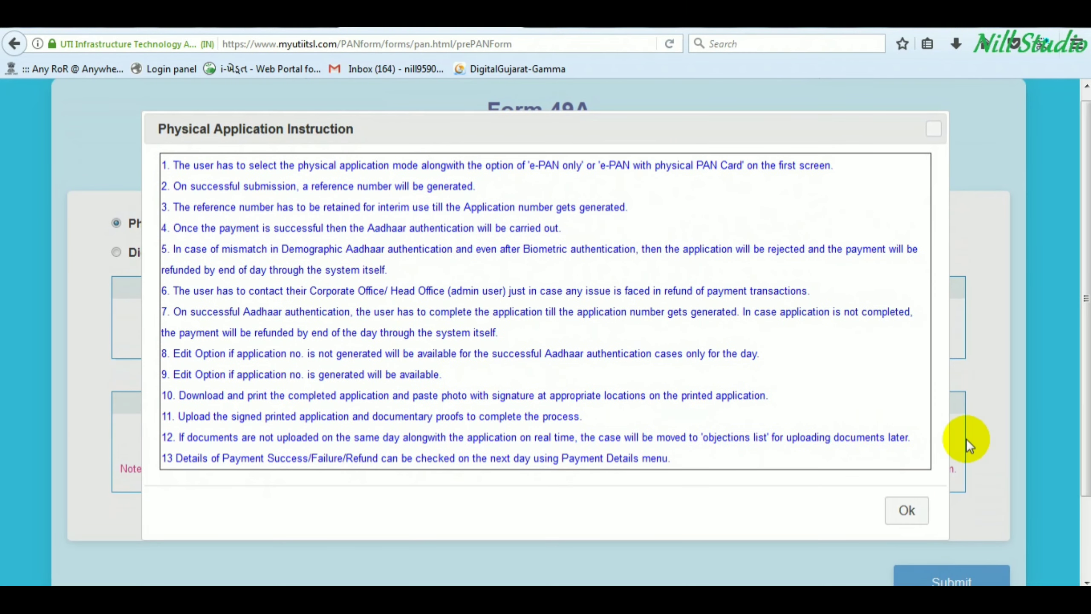
left_click(911, 513)
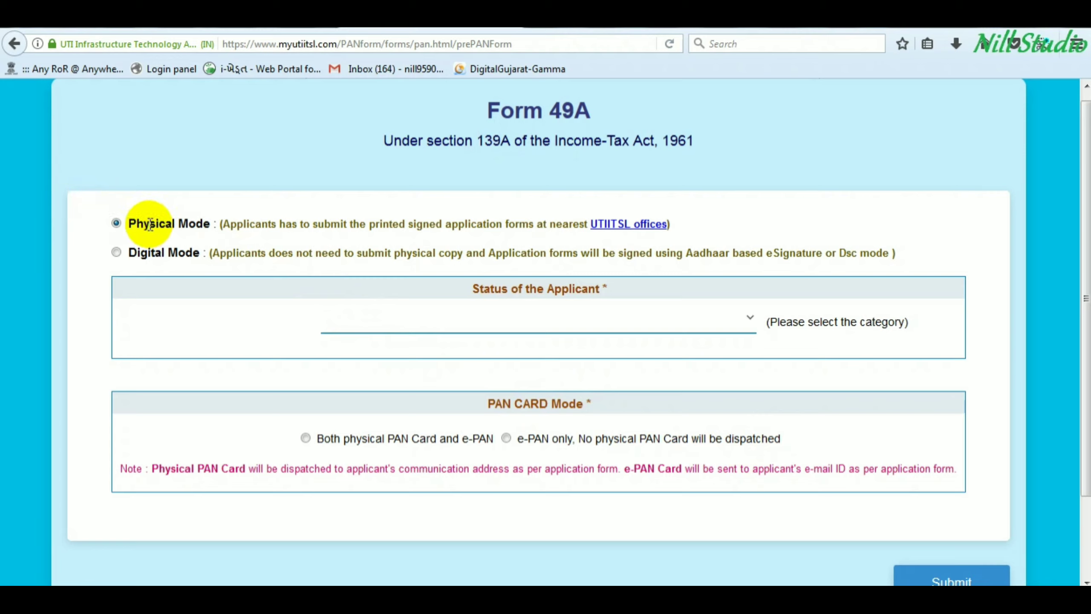
- Compare the Physical and Digital Mode options, leaving Physical Mode selected
left_click_drag(149, 224, 210, 224)
left_click_drag(142, 254, 193, 253)
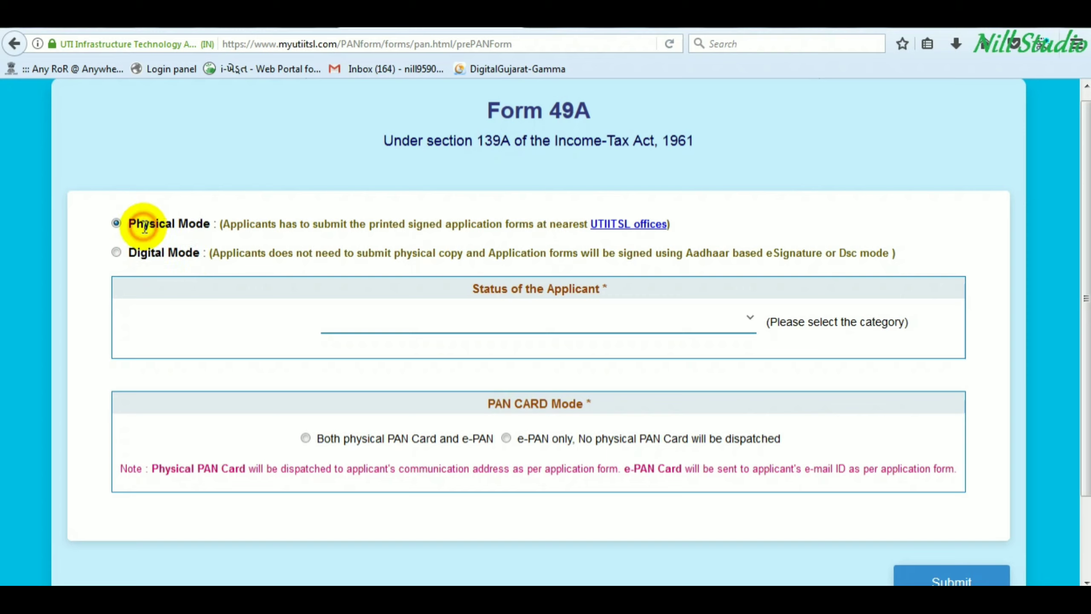
left_click_drag(145, 226, 181, 226)
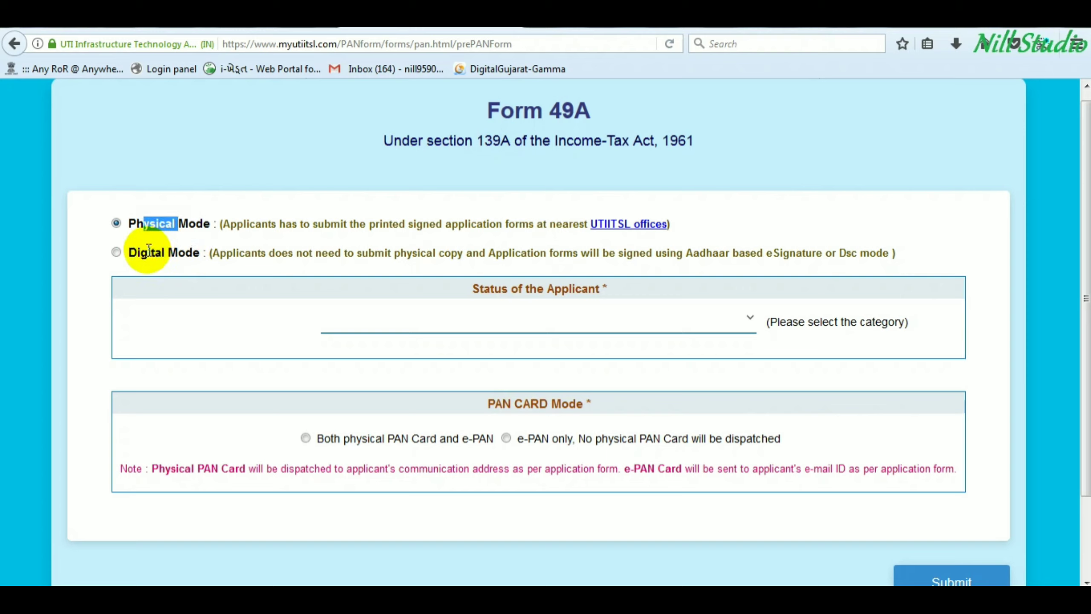
left_click_drag(145, 257, 191, 257)
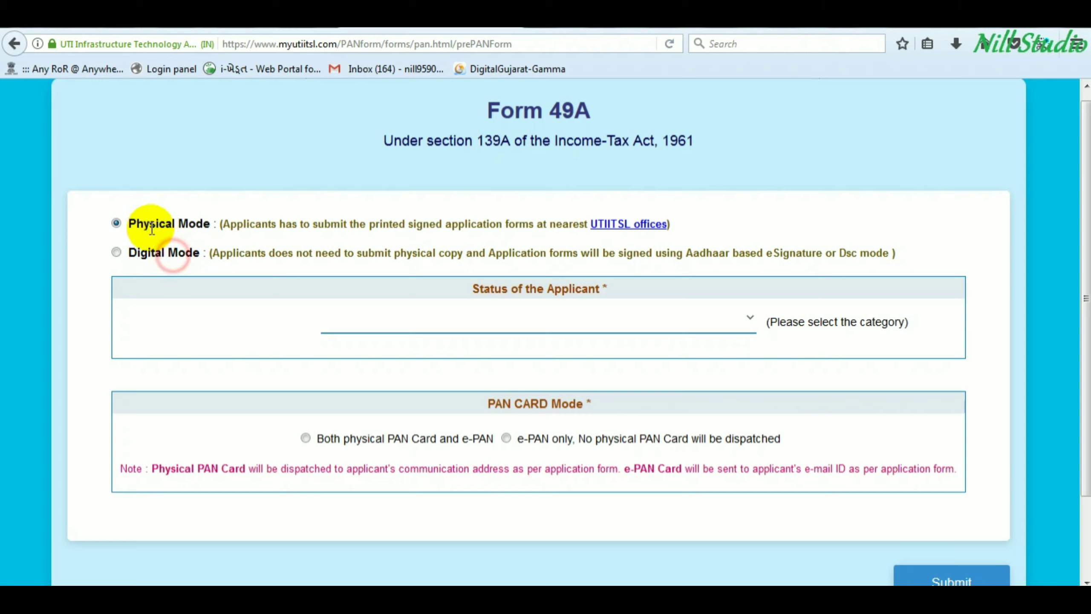
left_click_drag(151, 224, 182, 227)
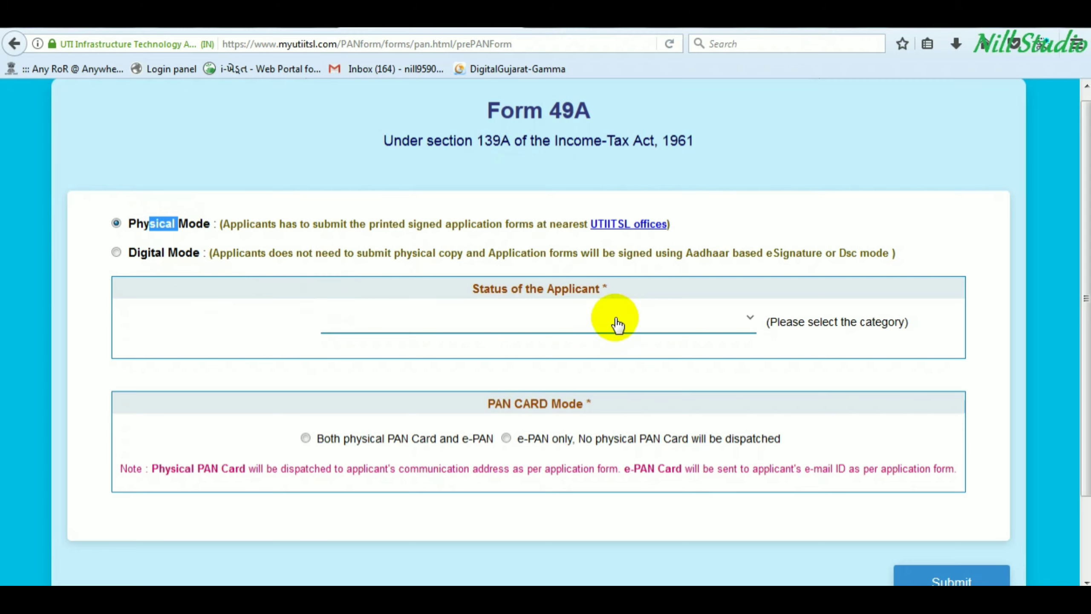
- Set the applicant status to Individual and review the PAN card mode options
left_click(547, 336)
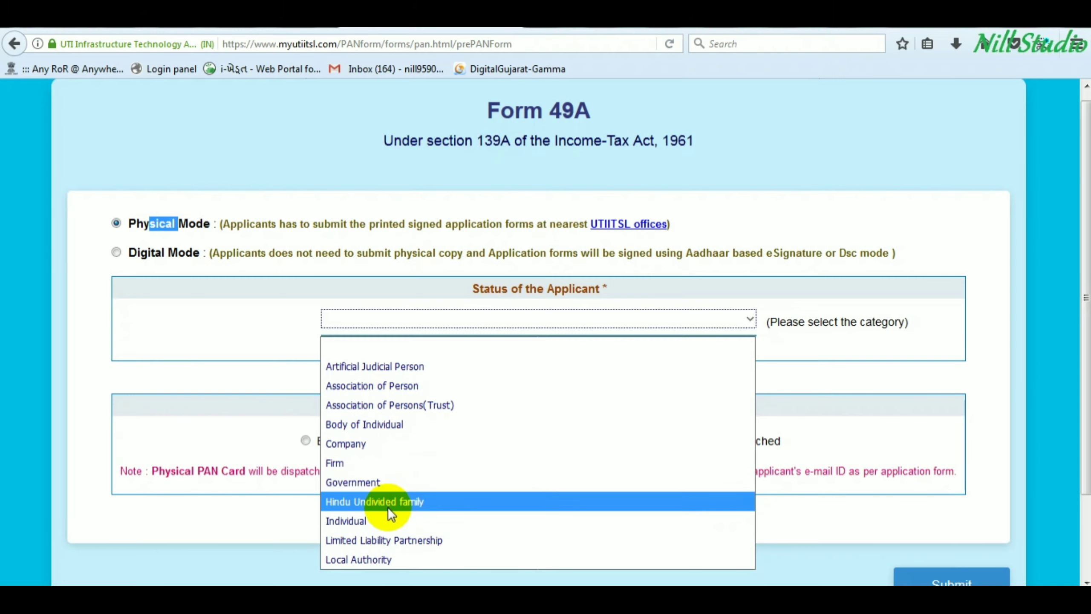
left_click(363, 522)
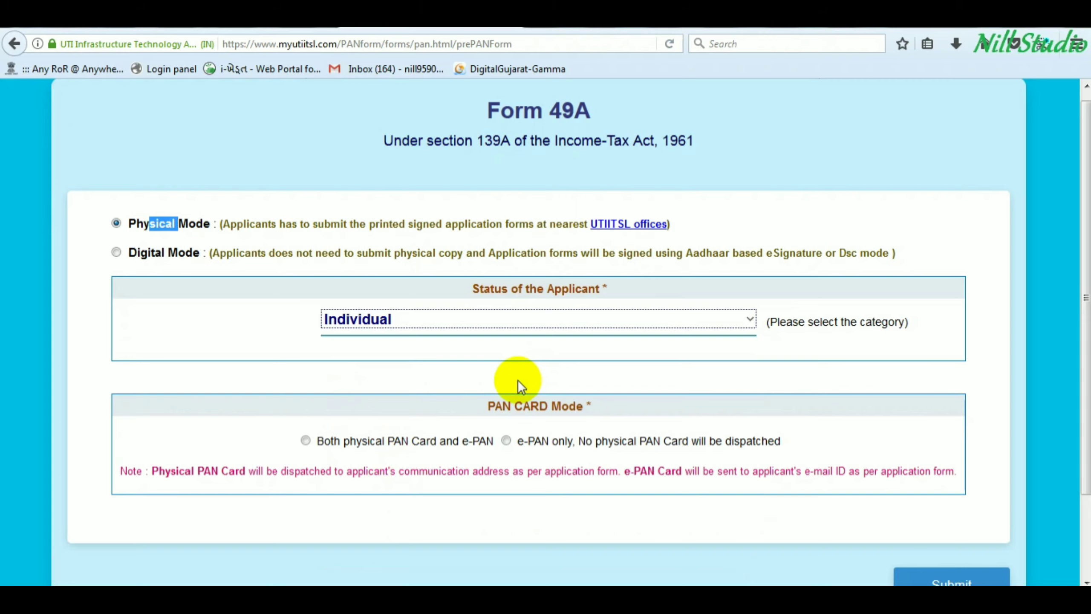
left_click_drag(489, 406, 614, 416)
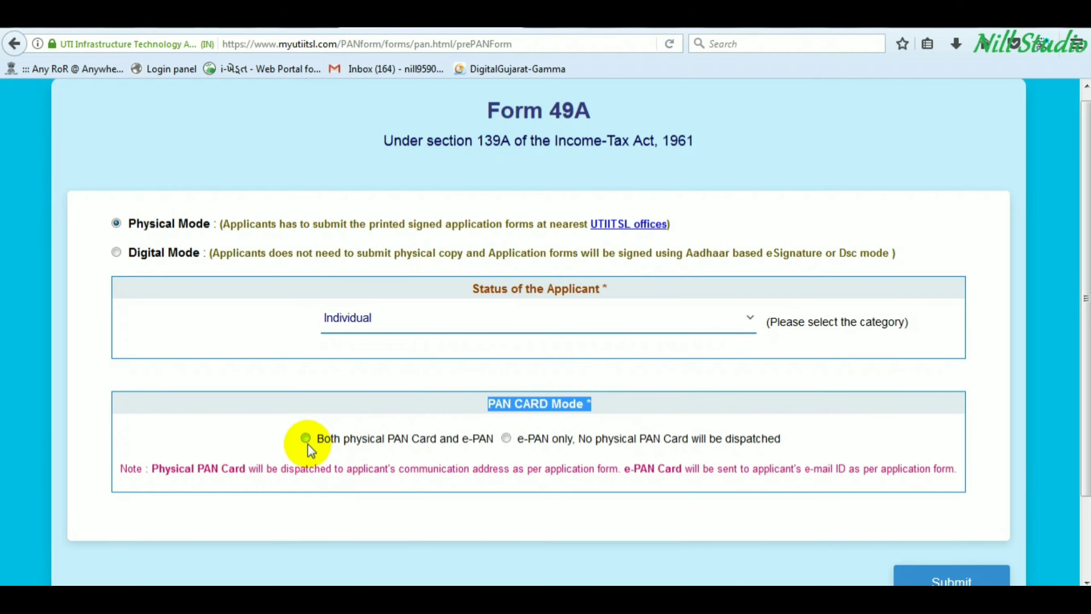
left_click_drag(331, 439, 474, 441)
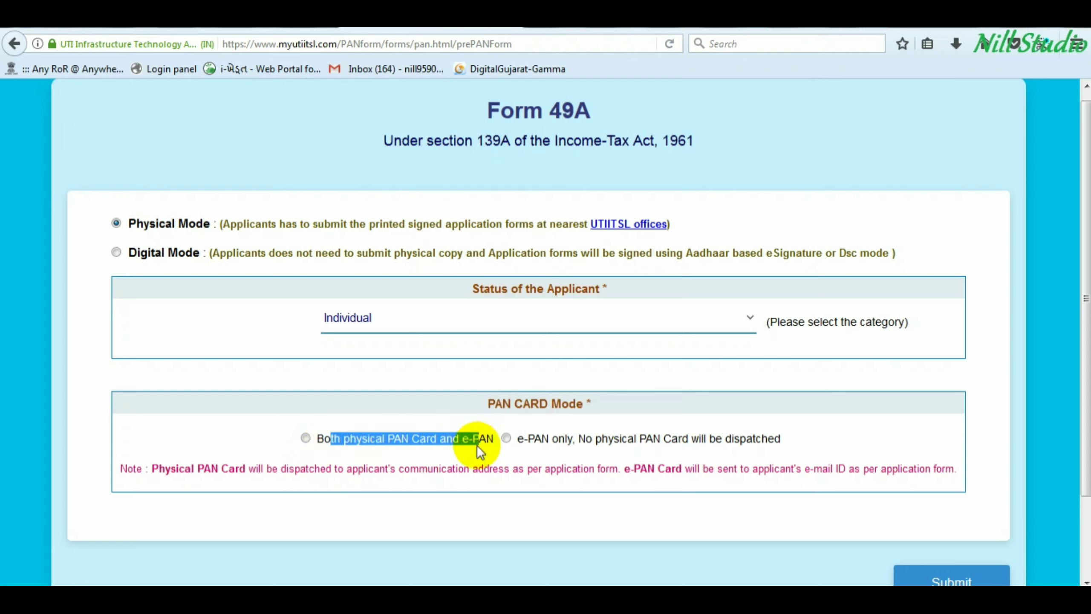
left_click_drag(522, 439, 720, 443)
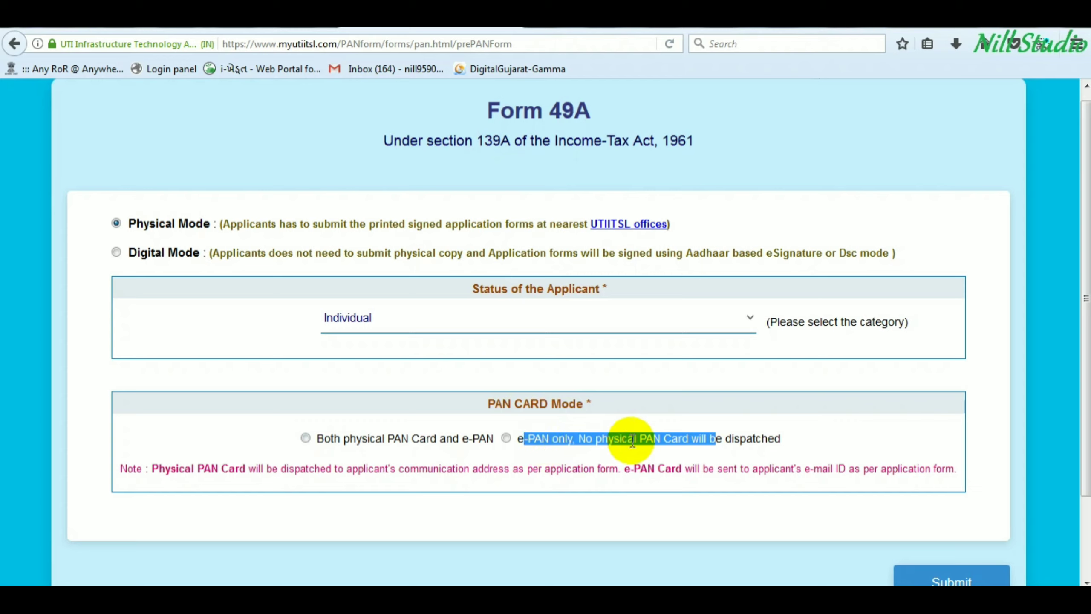
- Choose both physical PAN Card and e-PAN, then submit the selections
left_click(306, 438)
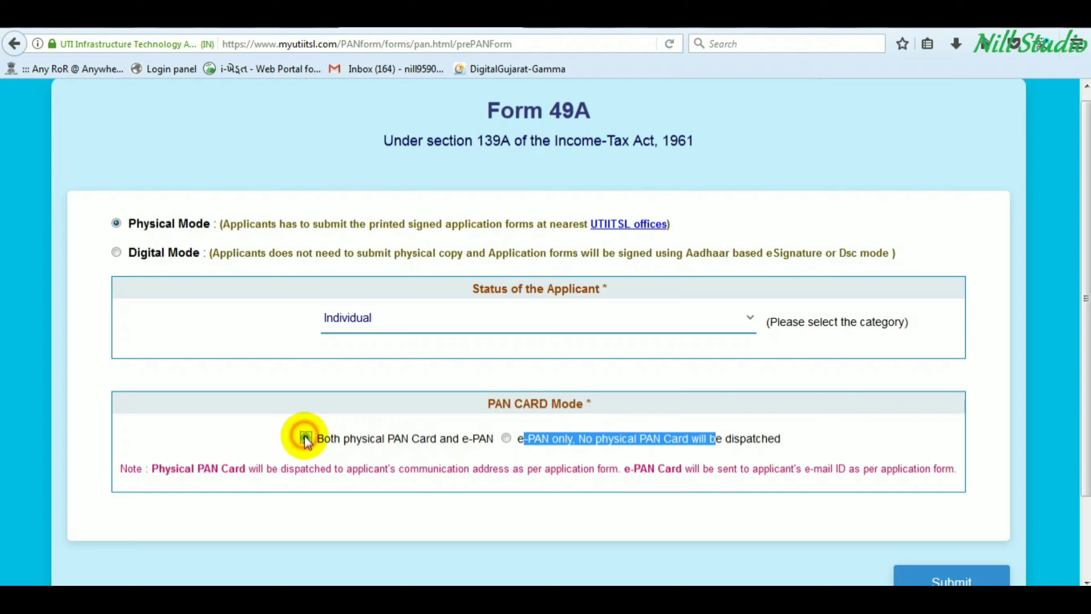
left_click(413, 439)
scroll(414, 439, "down", 1)
scroll(430, 429, "down", 2)
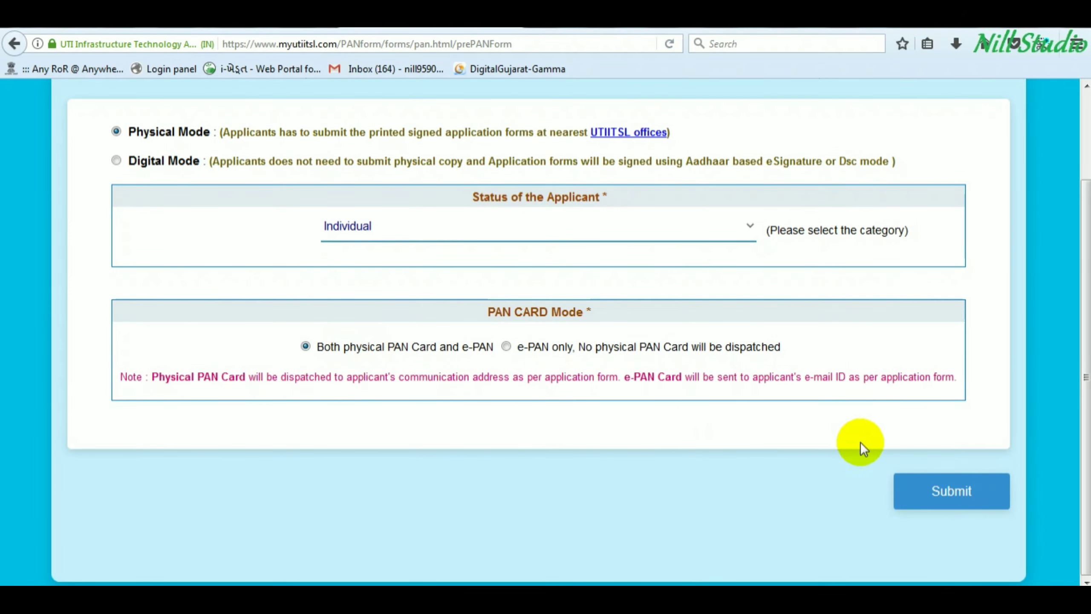
left_click(950, 493)
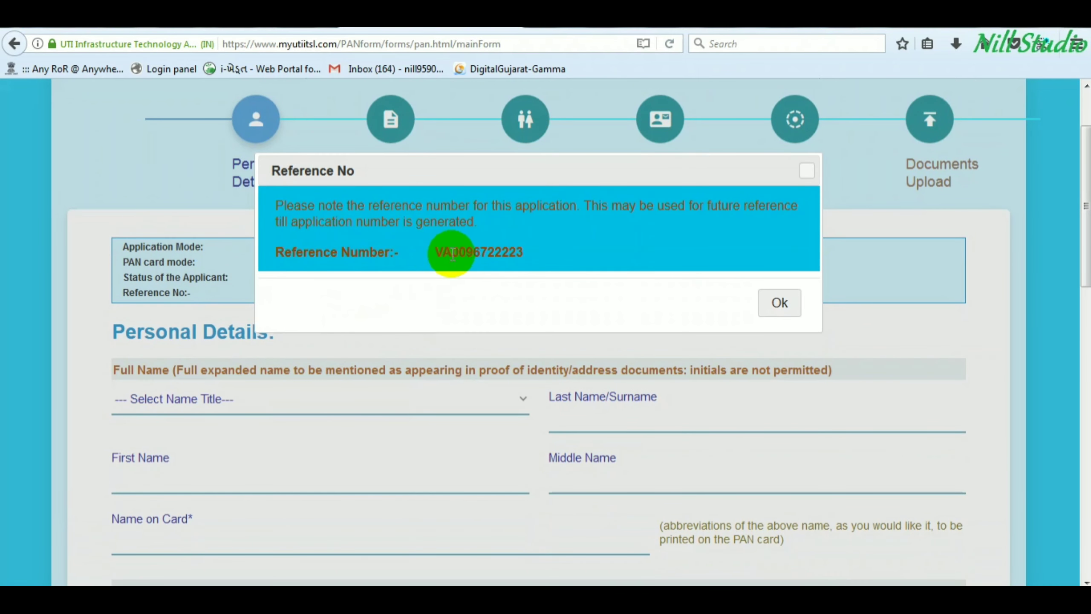
- Note the assigned reference number, dismiss its notice, and scroll down to Personal Details
left_click_drag(434, 251, 547, 251)
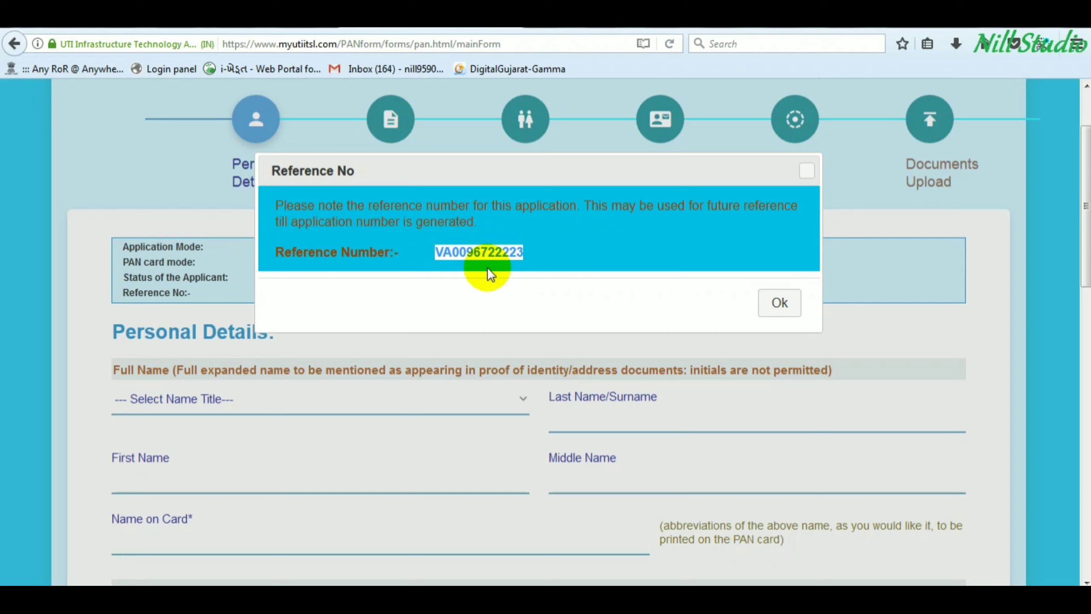
left_click(779, 304)
scroll(181, 372, "down", 2)
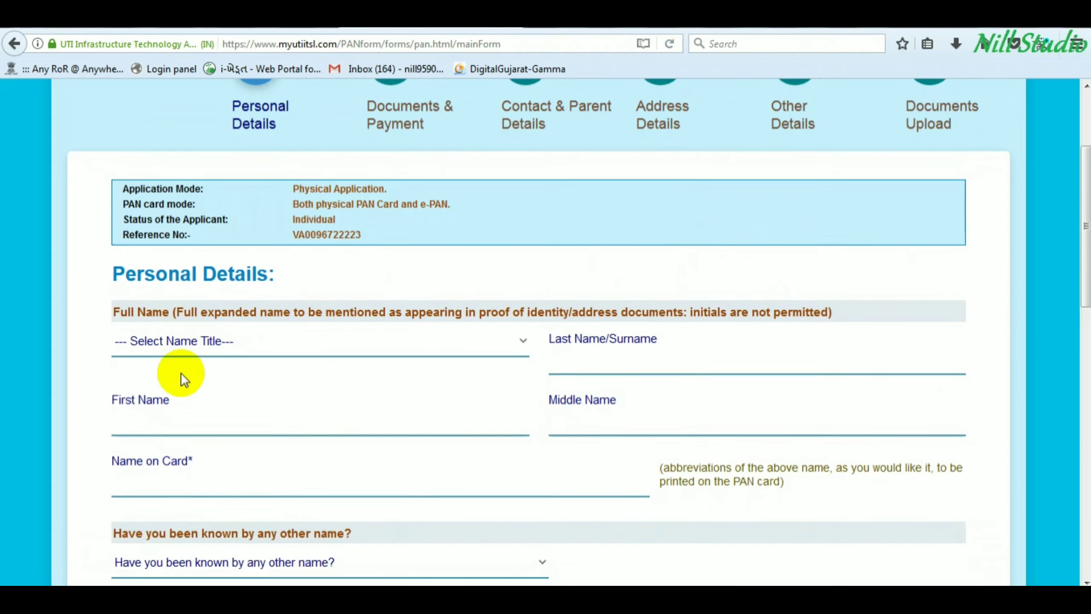
scroll(180, 373, "down", 1)
- Set the name title to SMT and enter the applicant's surname
left_click(193, 309)
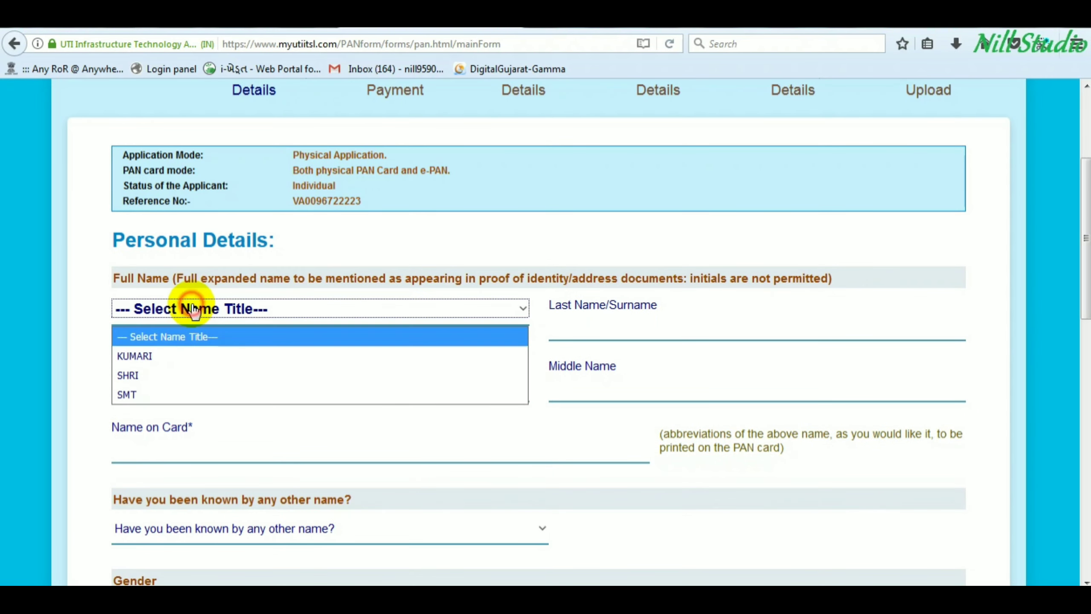
left_click(168, 397)
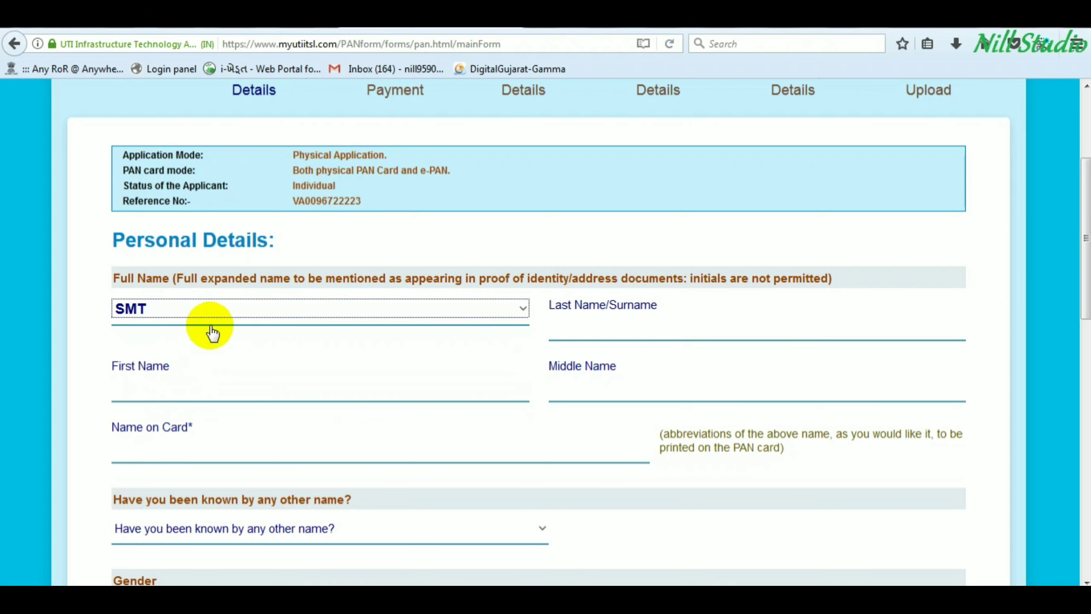
left_click(605, 325)
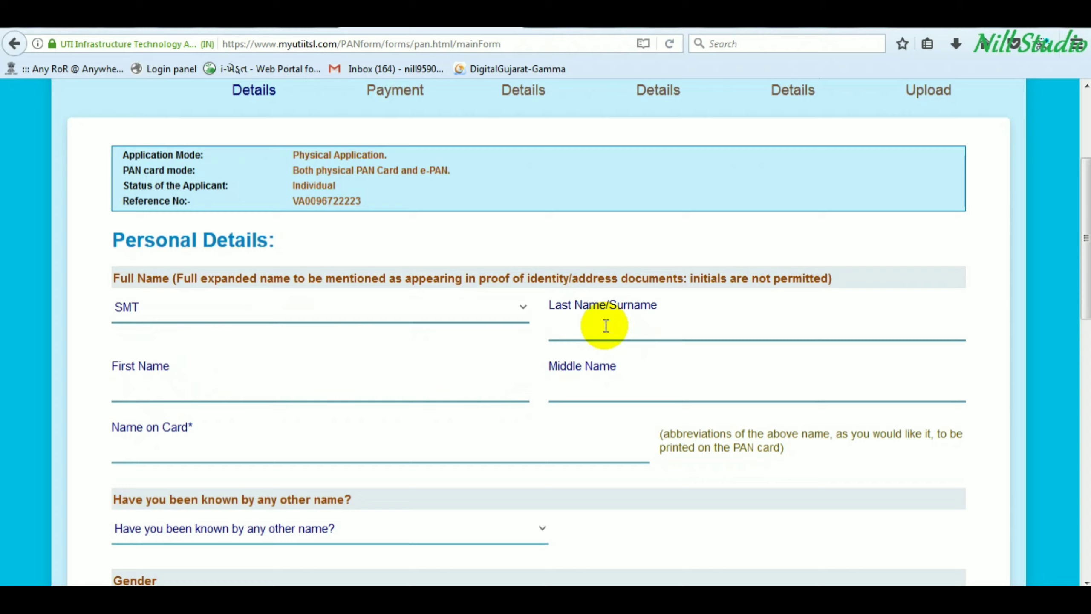
key("Tab")
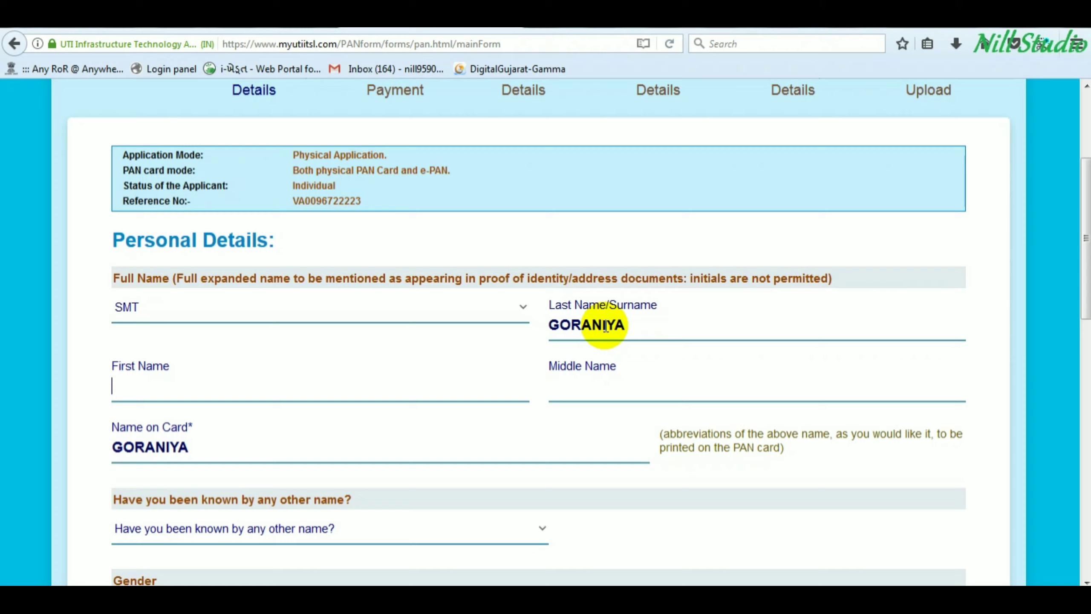
- Enter the applicant's first and middle names and complete the name printed on the card
left_click(148, 387)
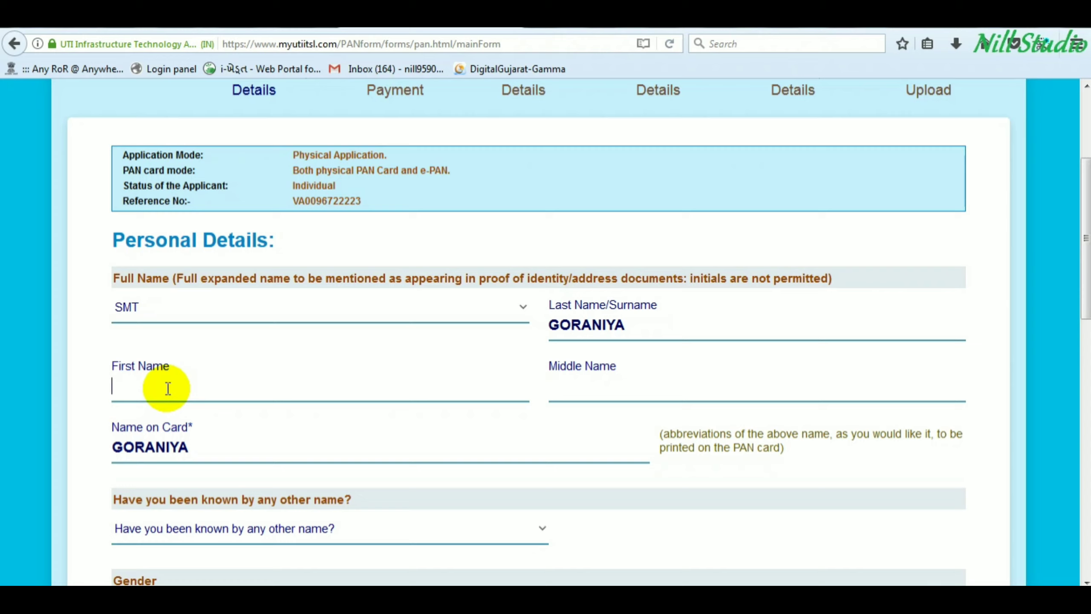
left_click(168, 388)
key("Tab")
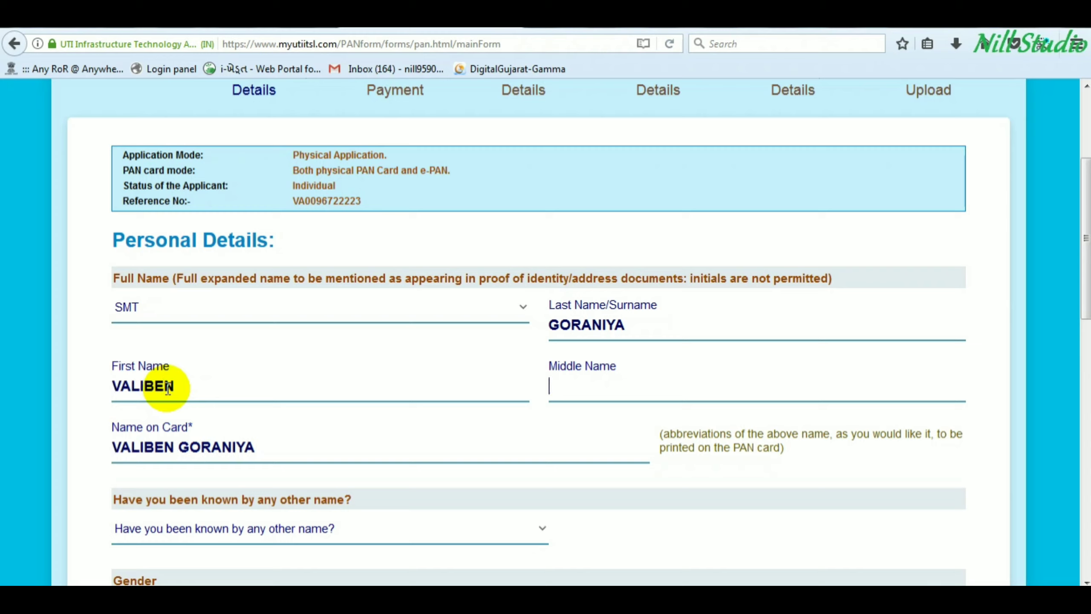
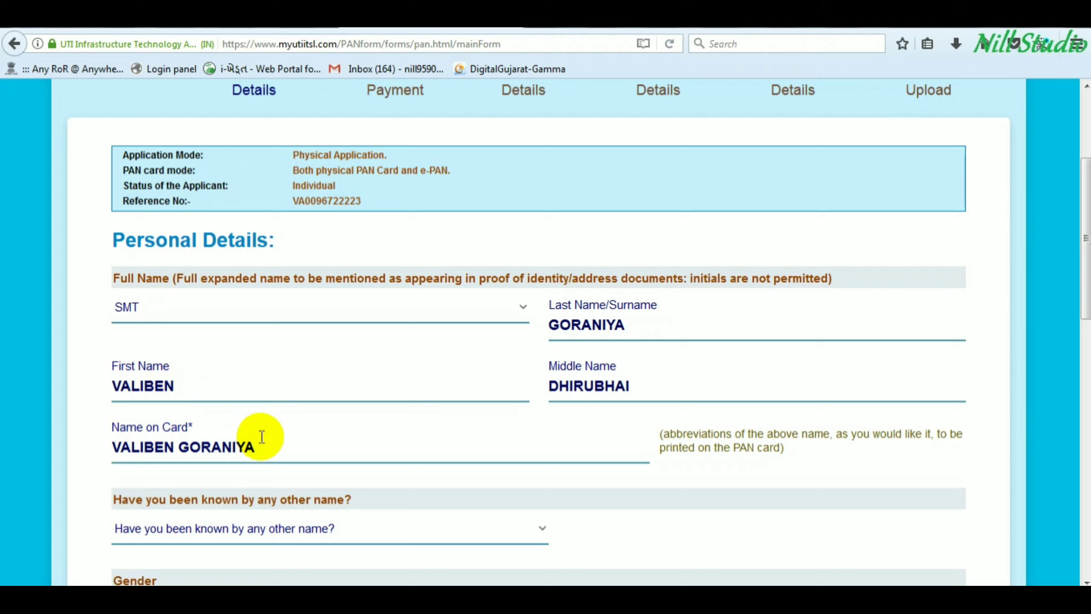
left_click(278, 450)
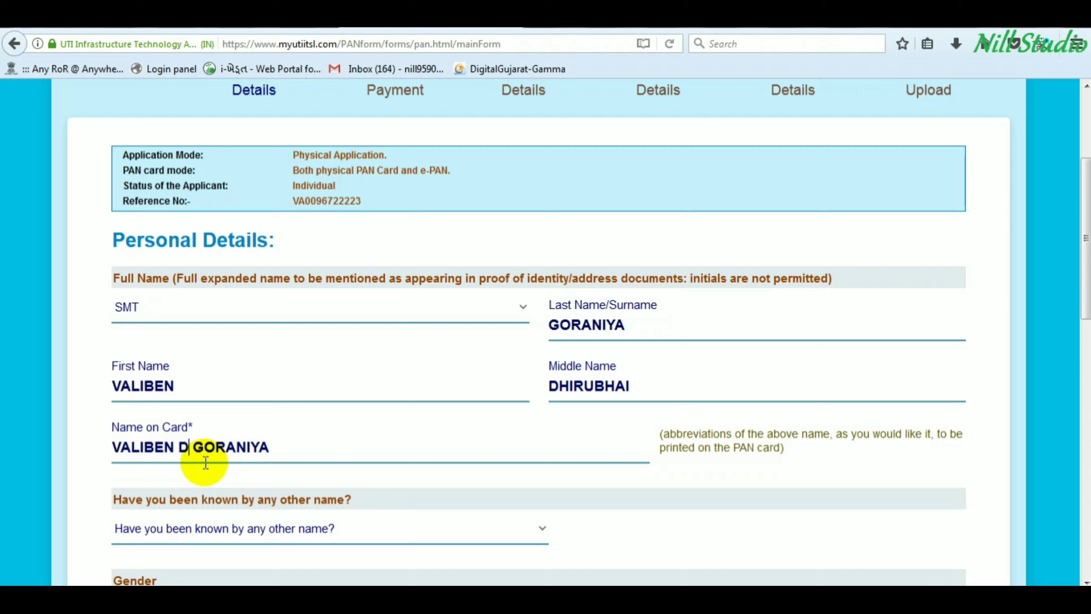
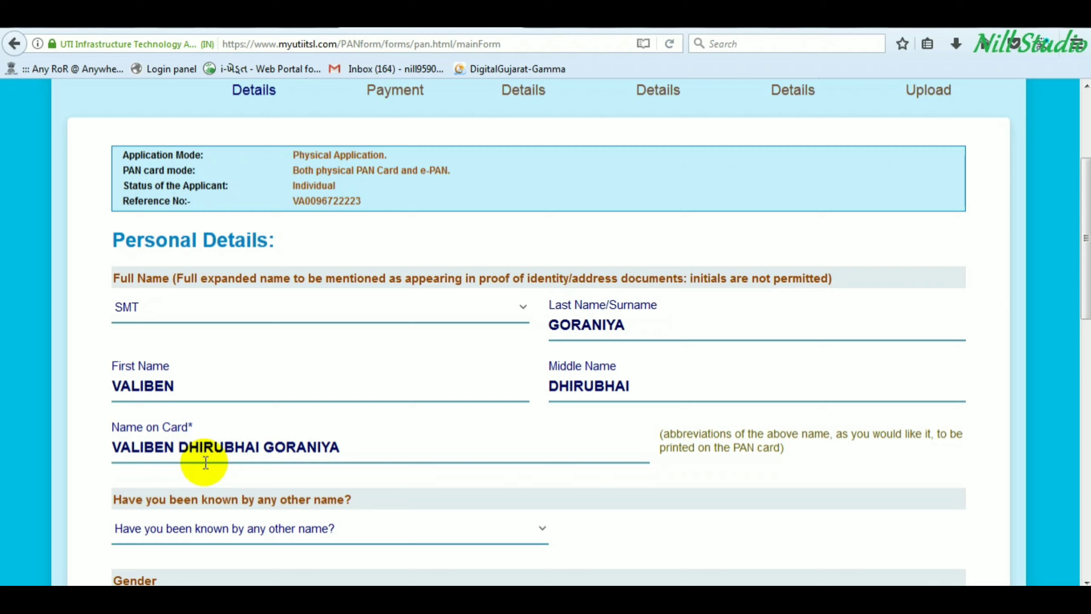
left_click(229, 445)
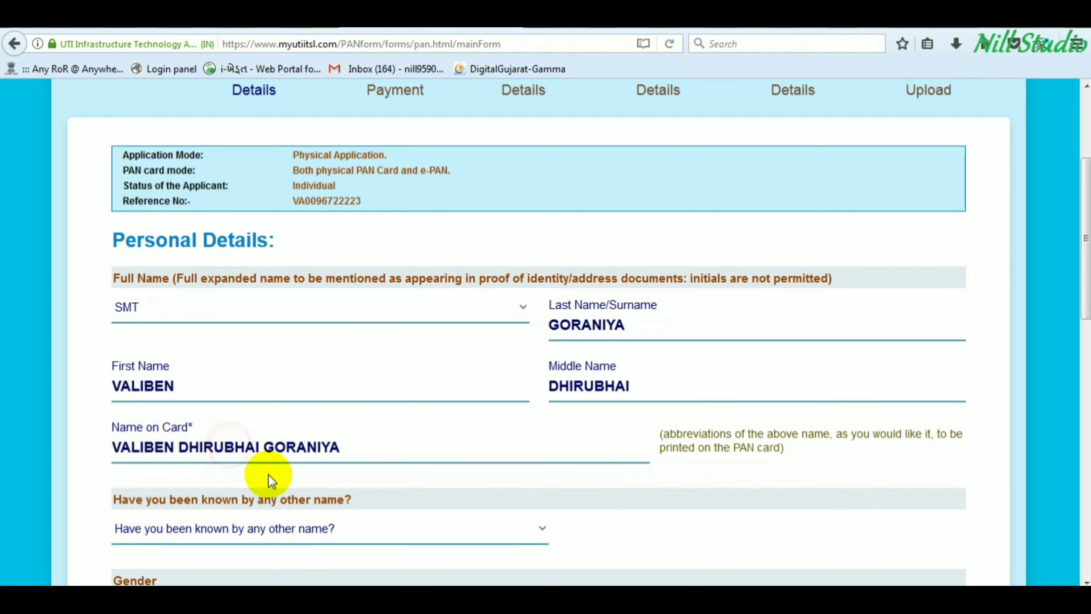
- Answer NO to being known by another name and keep gender as FEMALE
scroll(271, 467, "down", 3)
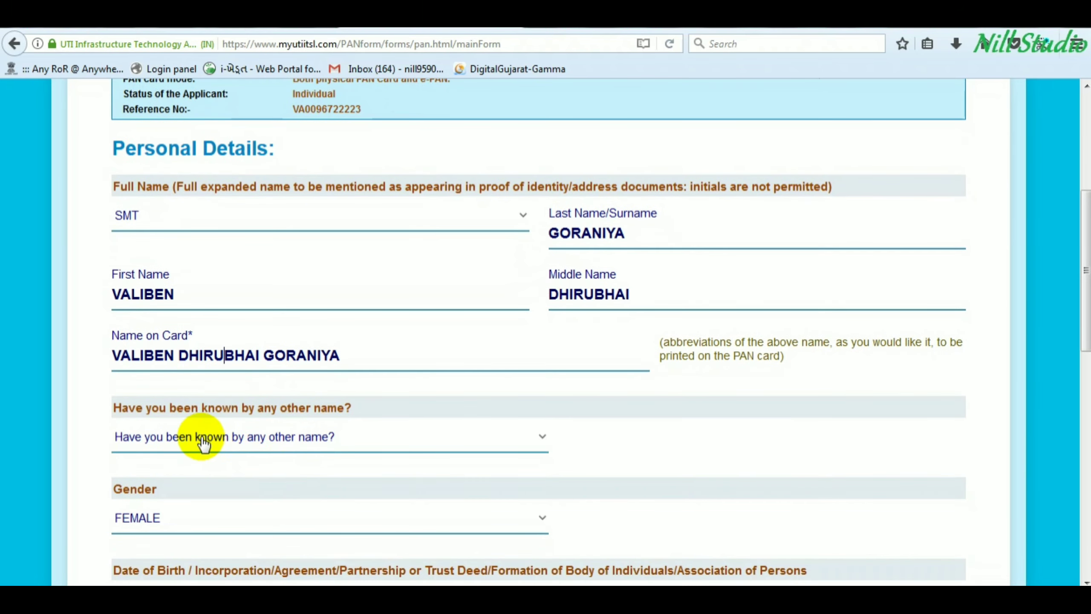
left_click(203, 443)
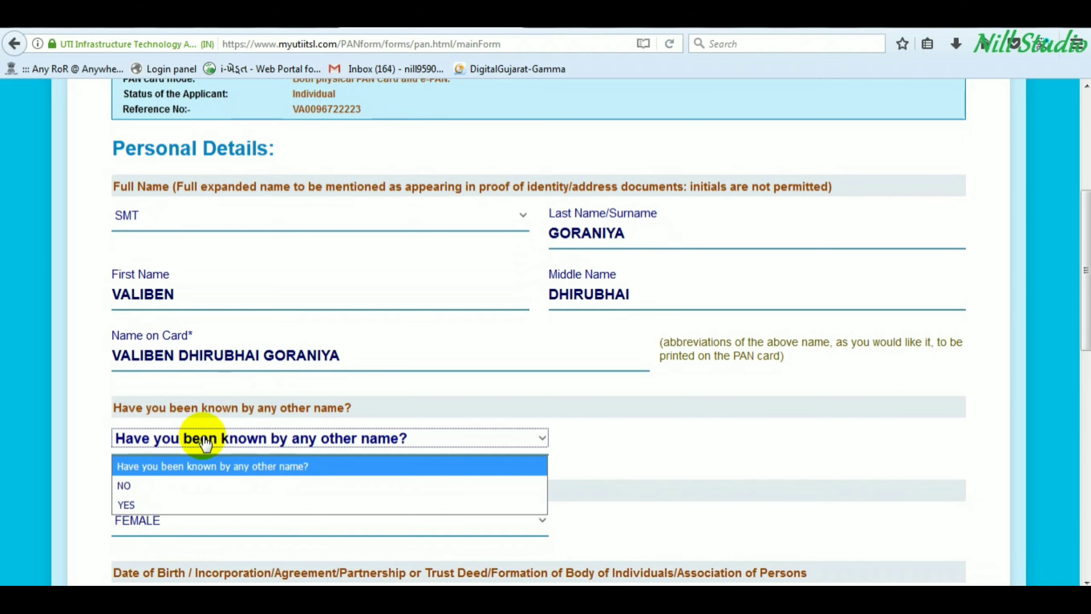
left_click(190, 484)
scroll(314, 451, "down", 2)
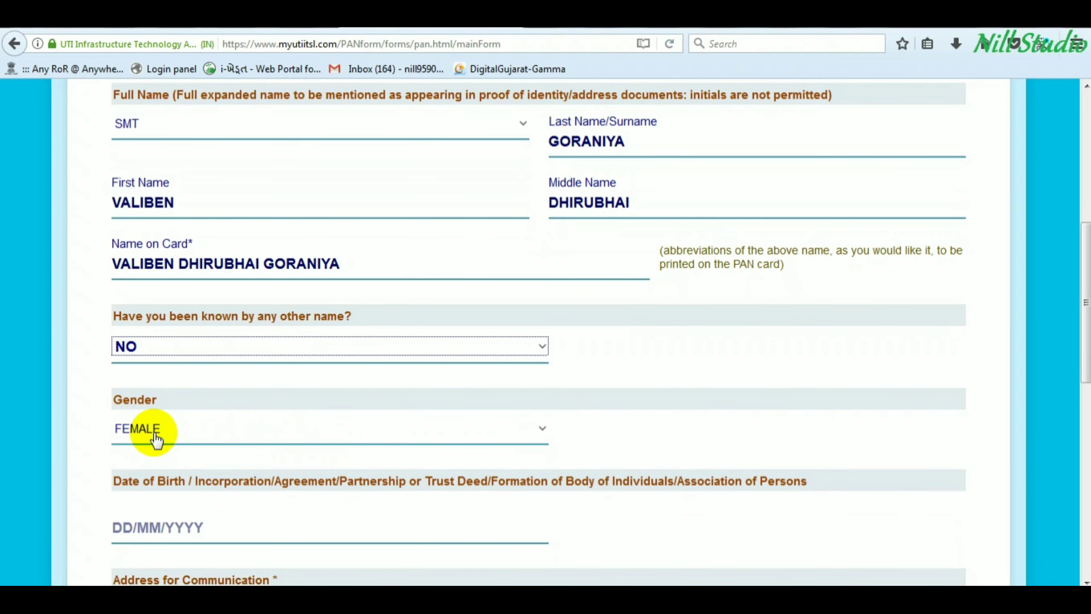
left_click(152, 434)
left_click(151, 432)
scroll(255, 446, "down", 2)
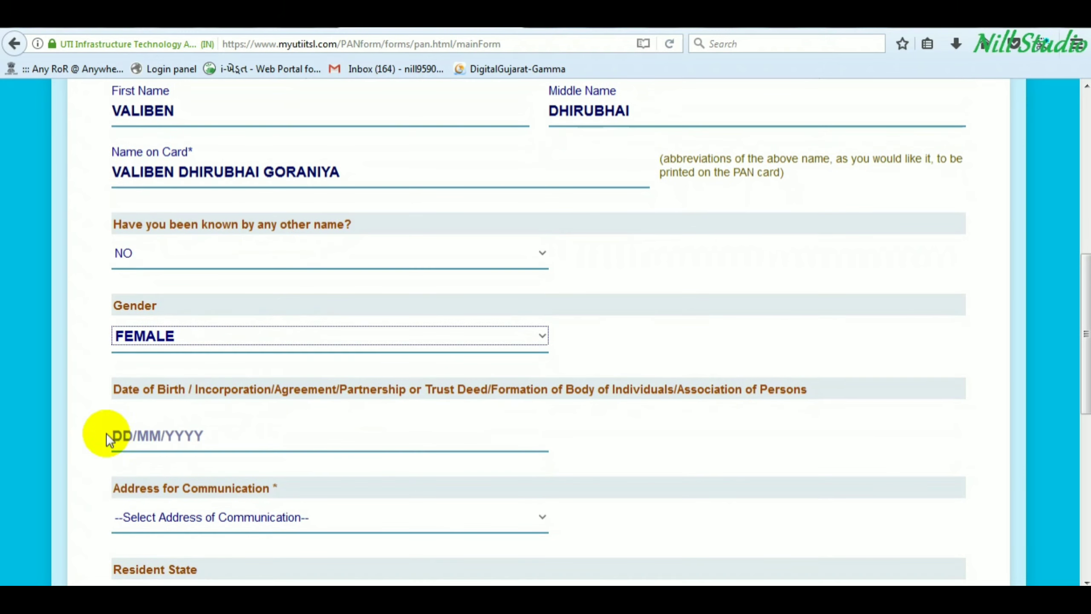
left_click(170, 439)
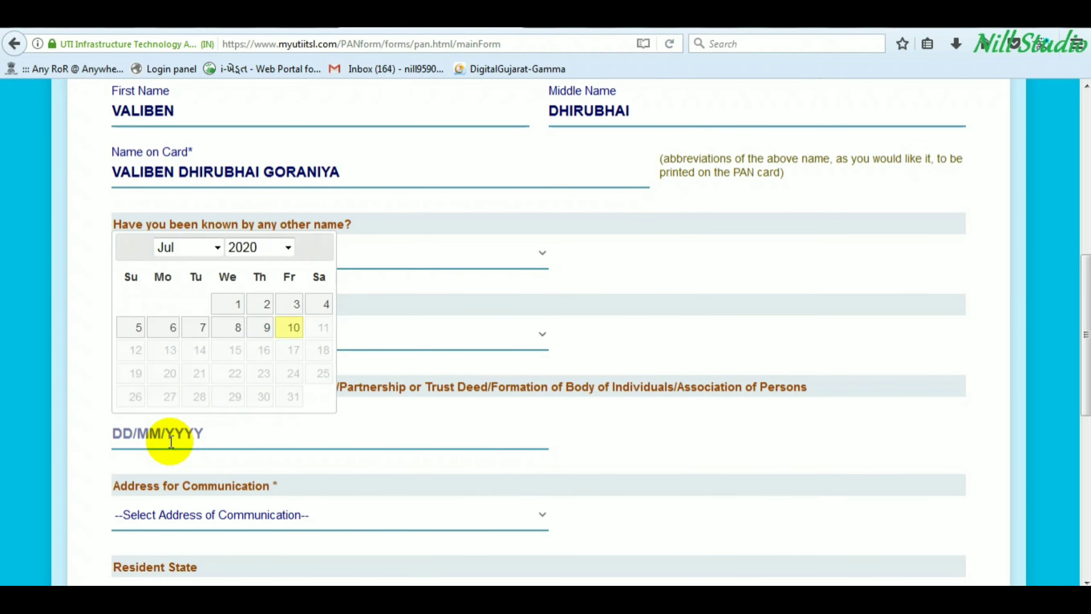
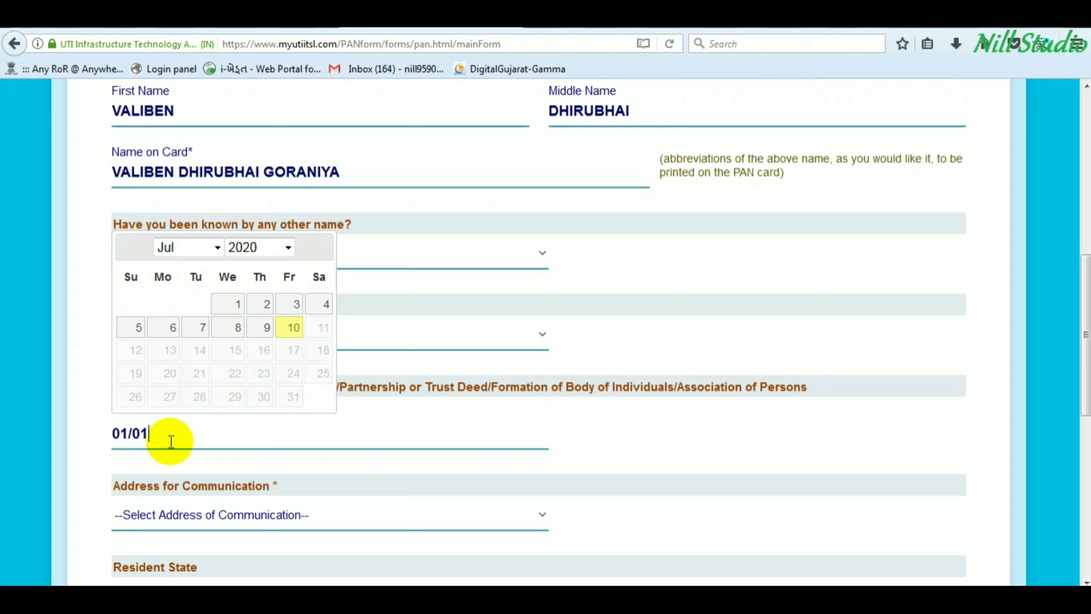
key("Tab")
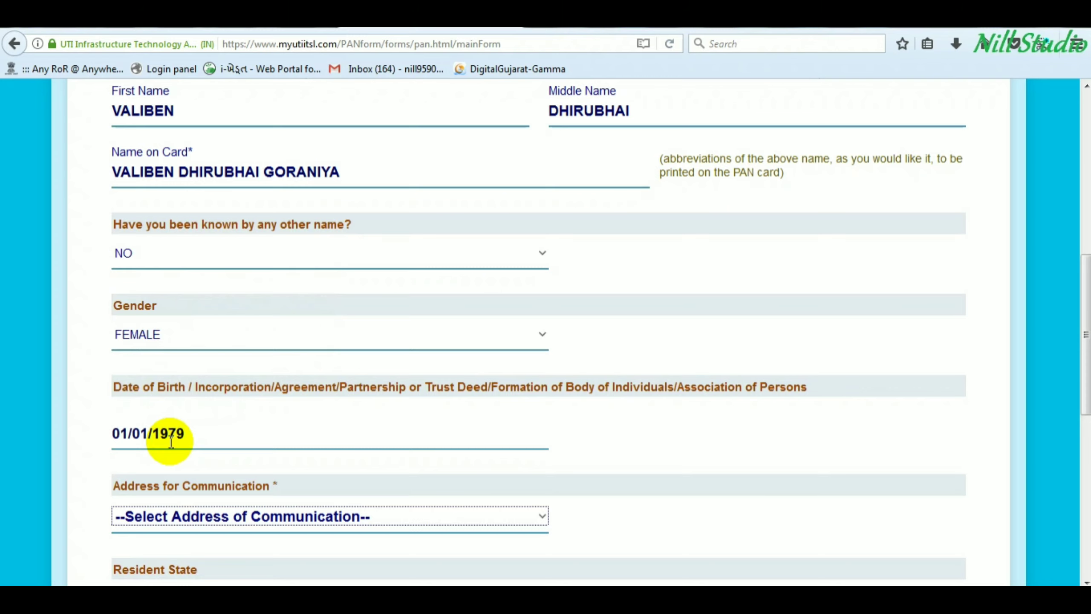
scroll(171, 441, "down", 2)
left_click(179, 424)
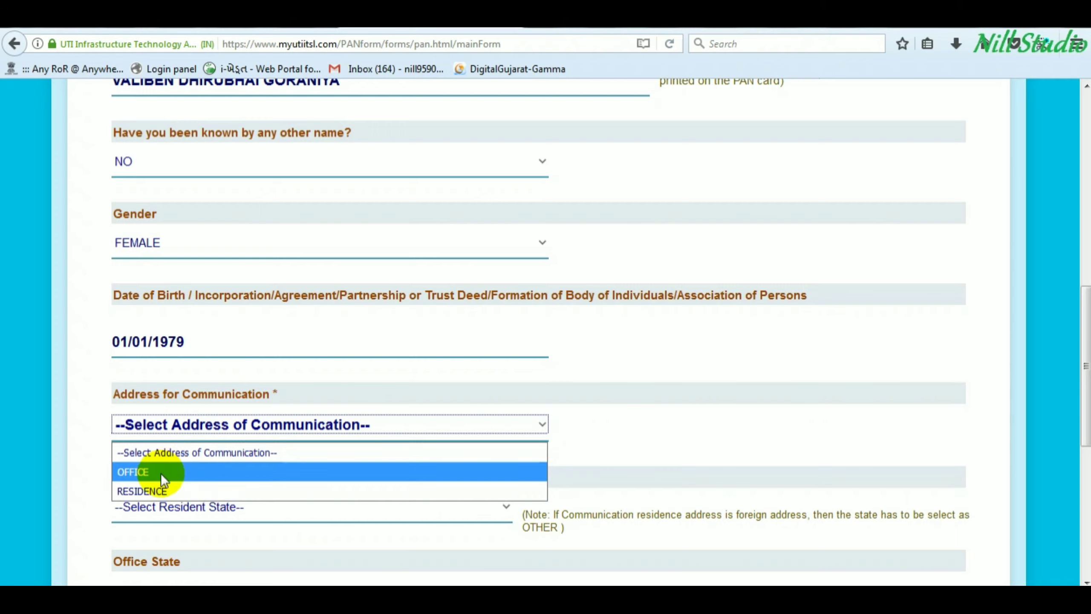
- Use RESIDENCE as the communication address and GUJARAT as the resident state
left_click(162, 492)
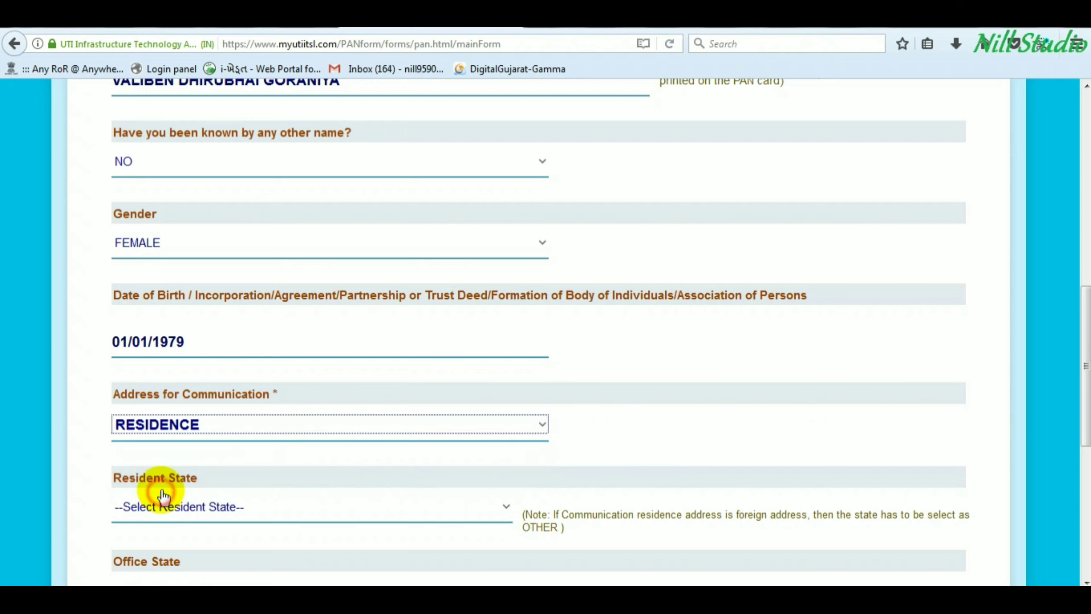
scroll(238, 430, "down", 2)
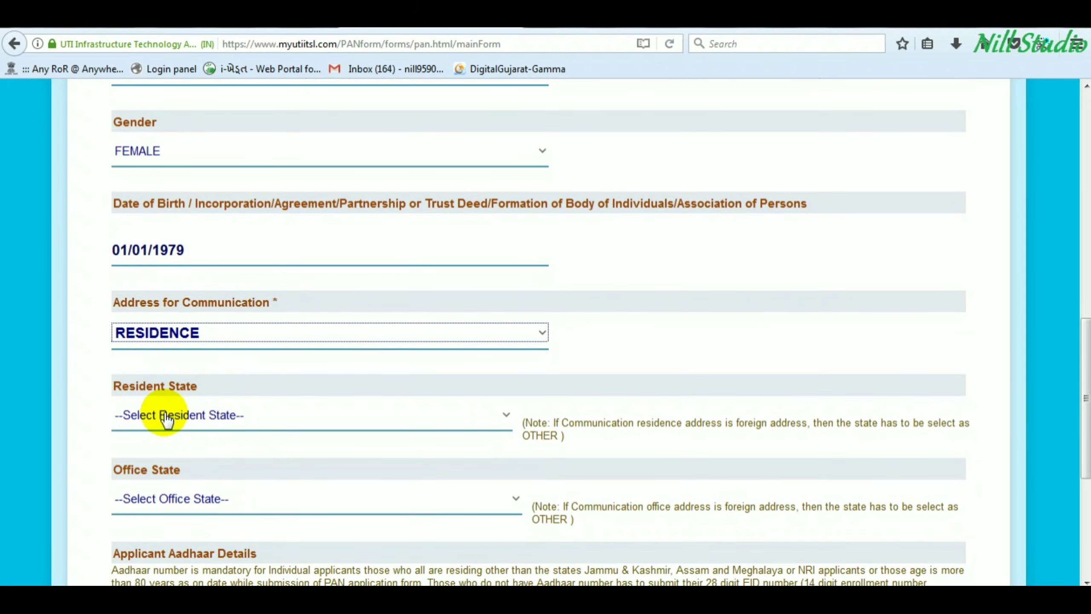
left_click(166, 416)
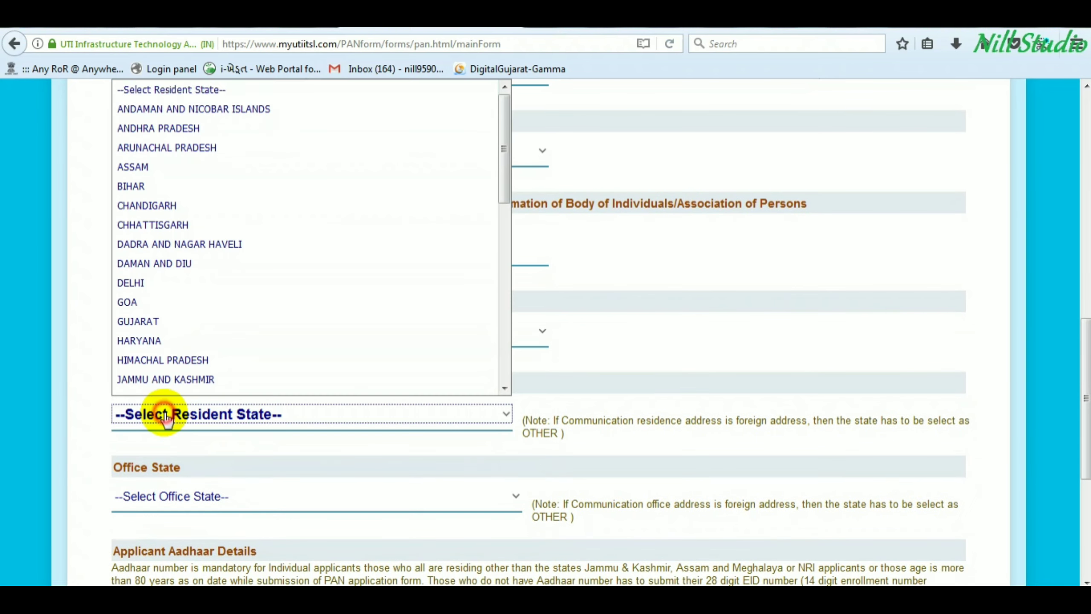
left_click(135, 322)
scroll(209, 473, "down", 2)
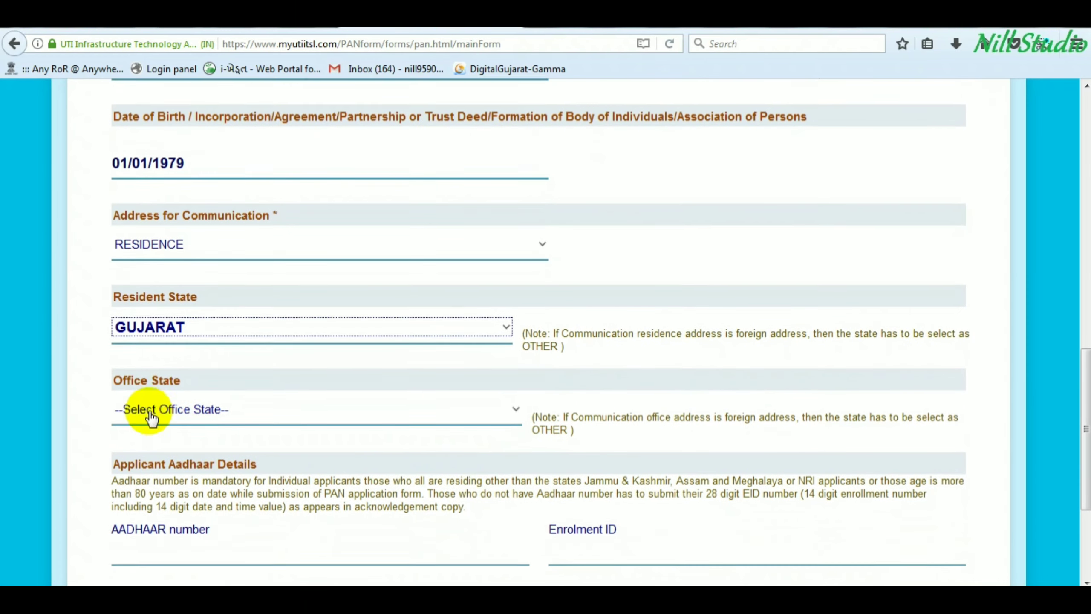
left_click_drag(134, 377, 174, 378)
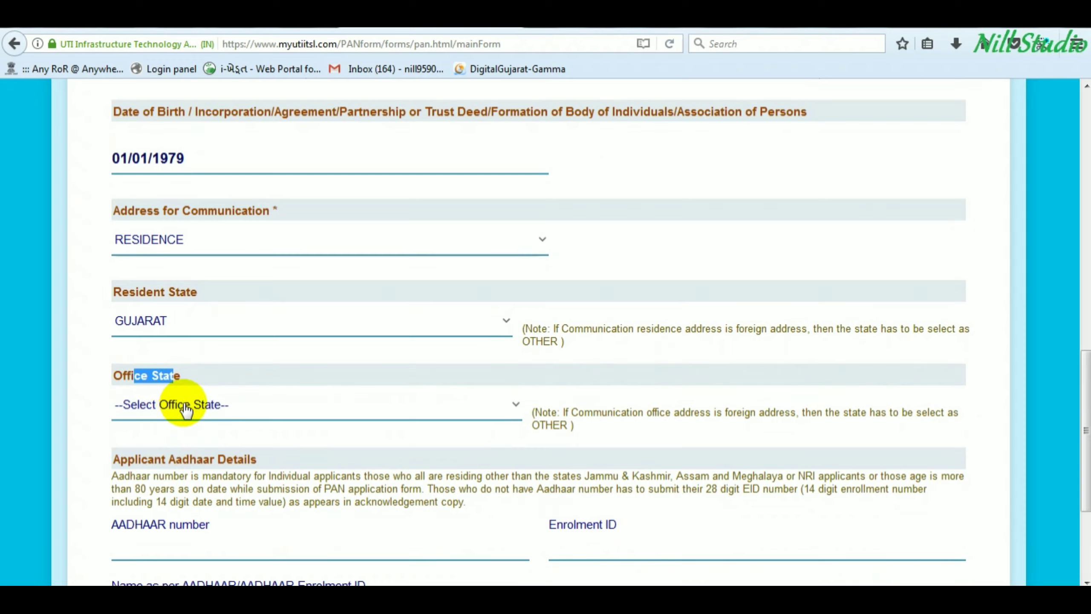
scroll(189, 430, "down", 2)
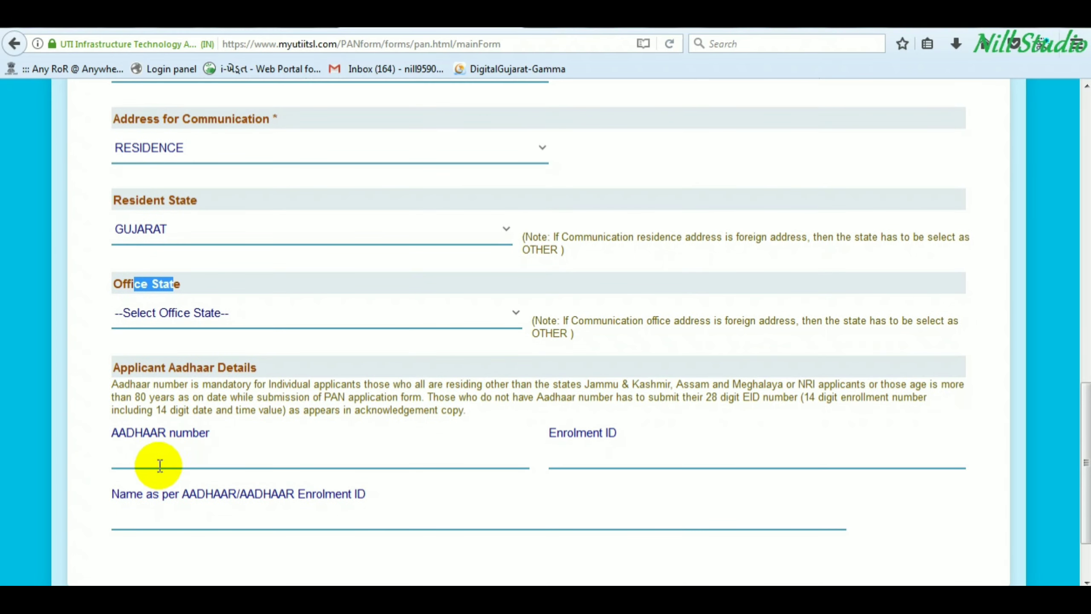
- Enter the applicant's Aadhaar number, dismiss the invalid warning, and retype the full 12-digit number
left_click(152, 455)
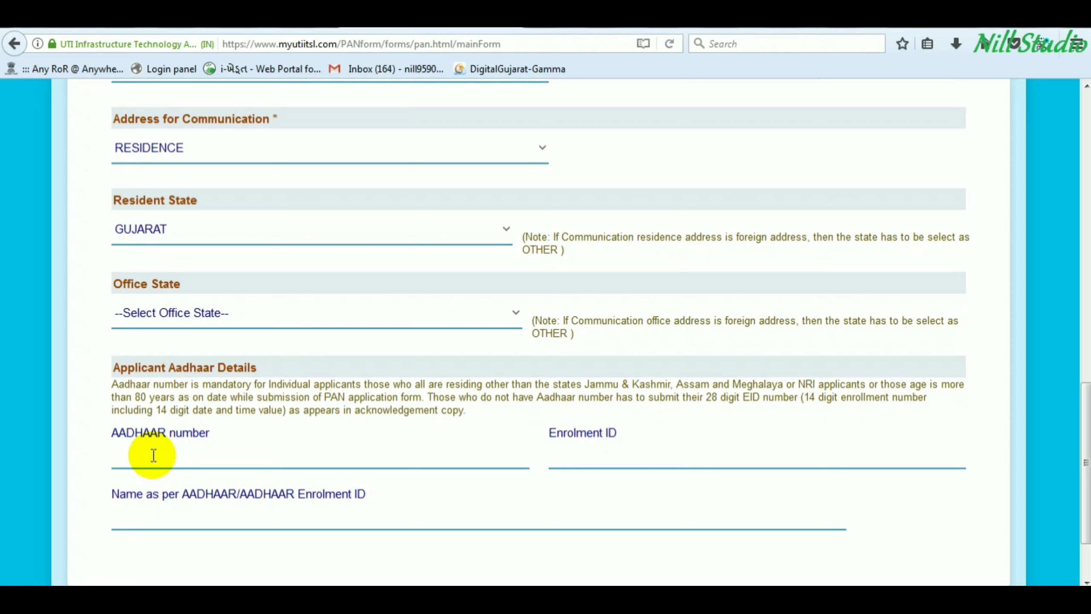
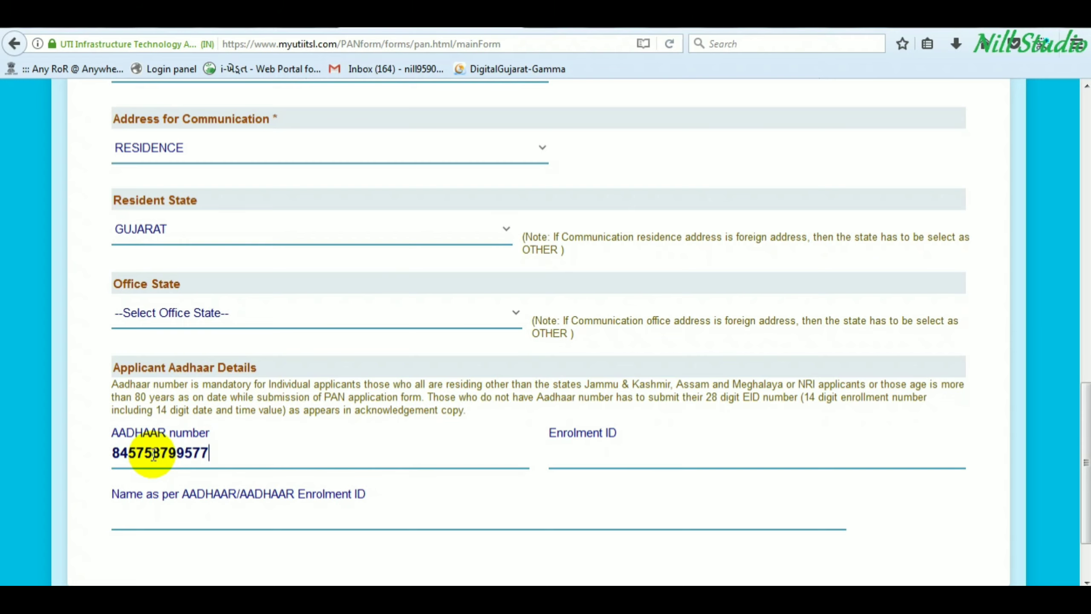
scroll(154, 454, "down", 4)
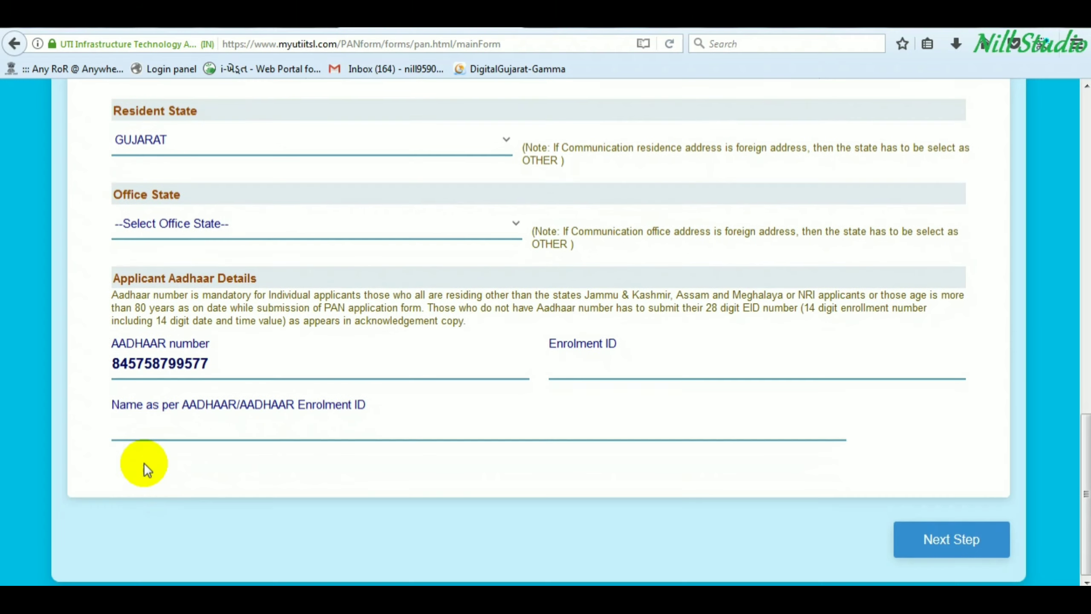
left_click(153, 433)
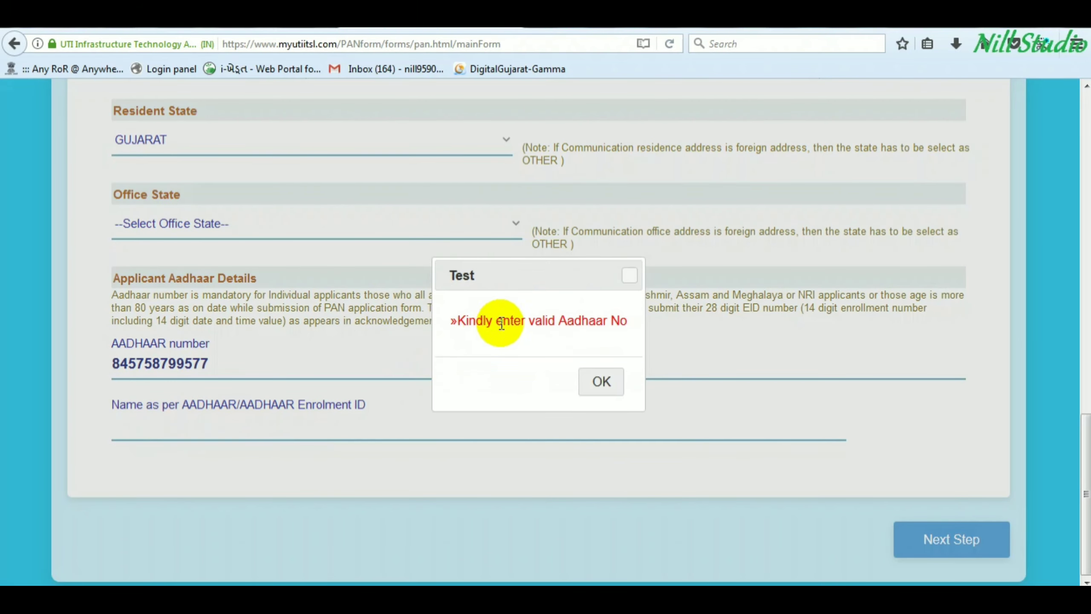
left_click(597, 380)
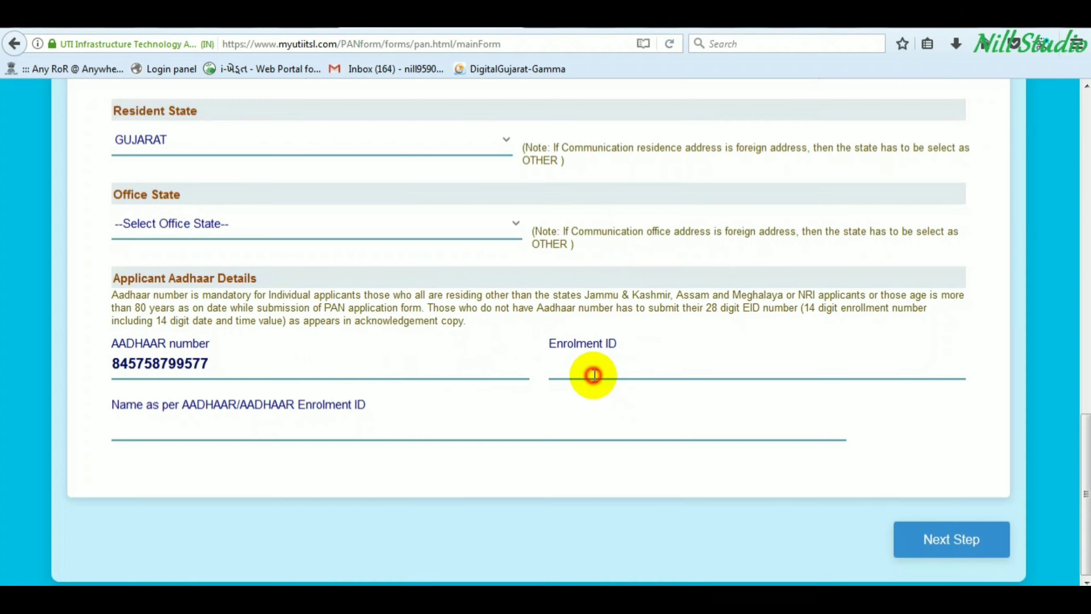
double_click(217, 364)
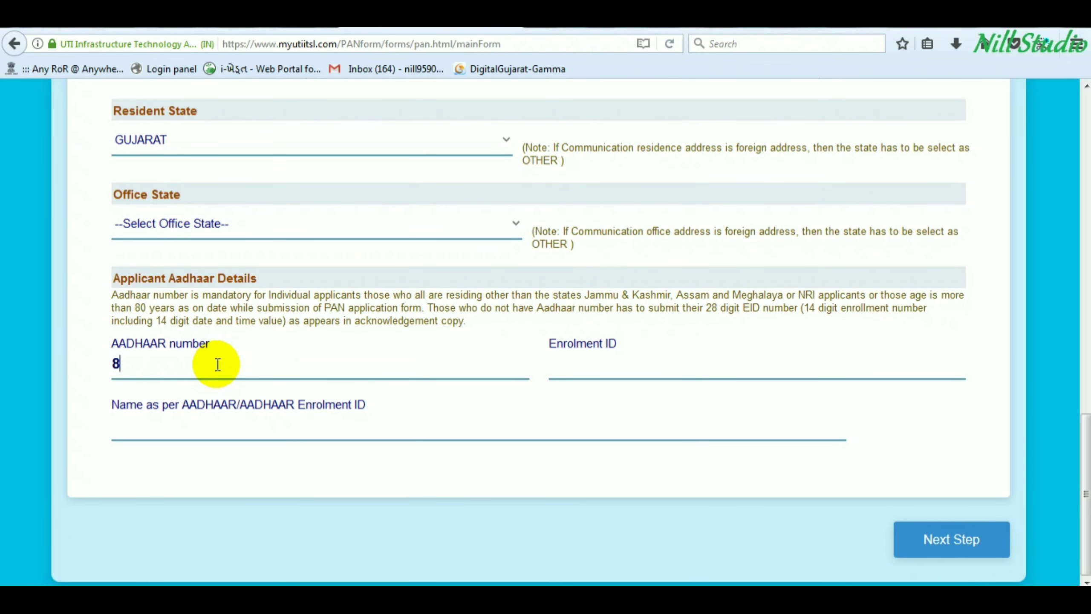
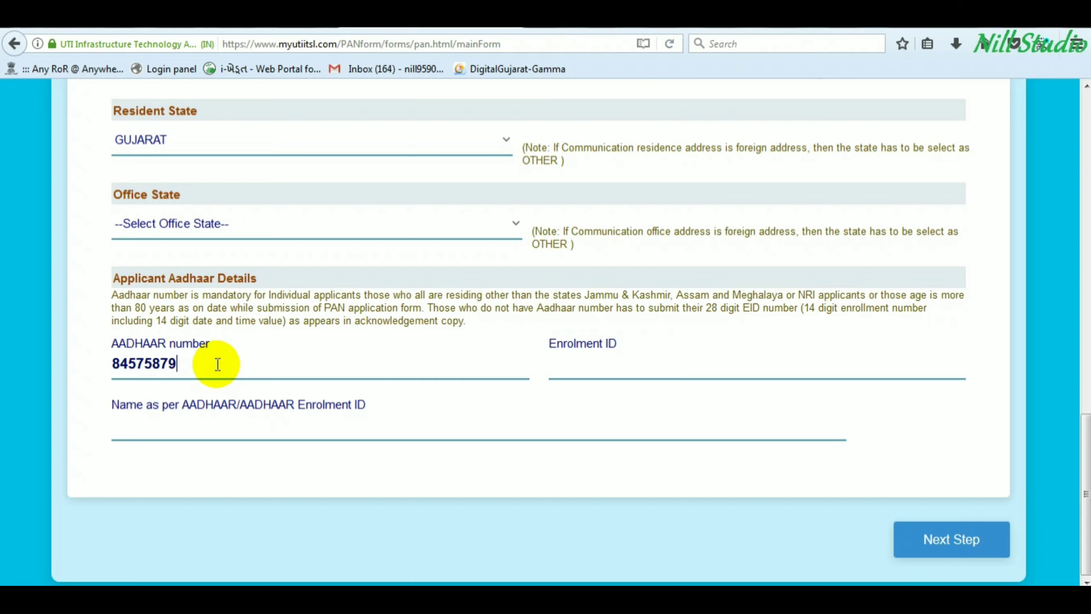
left_click(227, 426)
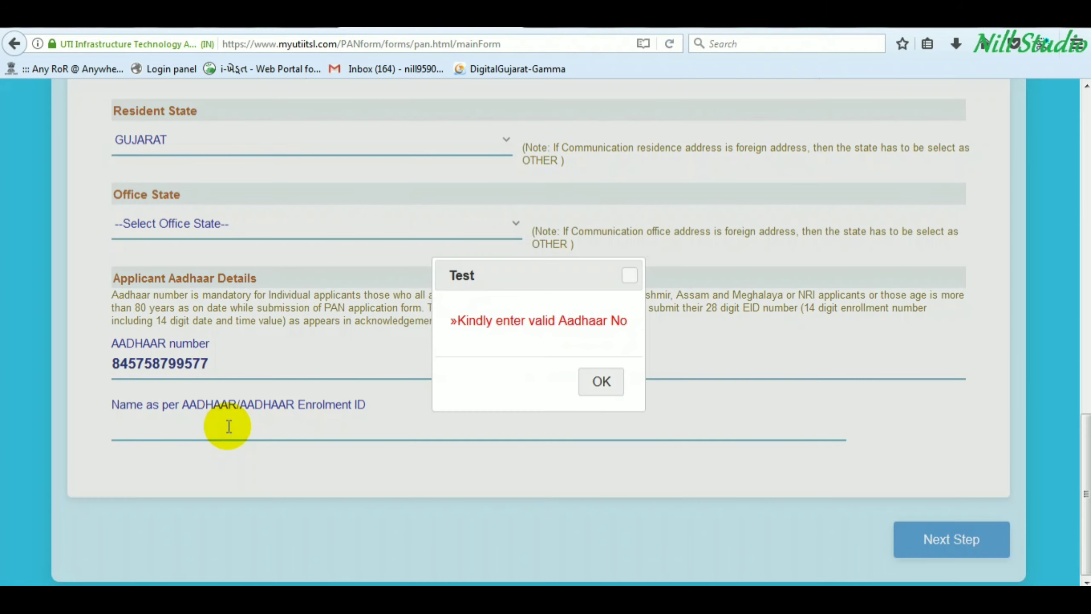
- Dismiss the invalid-number alert and re-enter the Aadhaar number, clearing the mismatch error
left_click(601, 381)
left_click(473, 320)
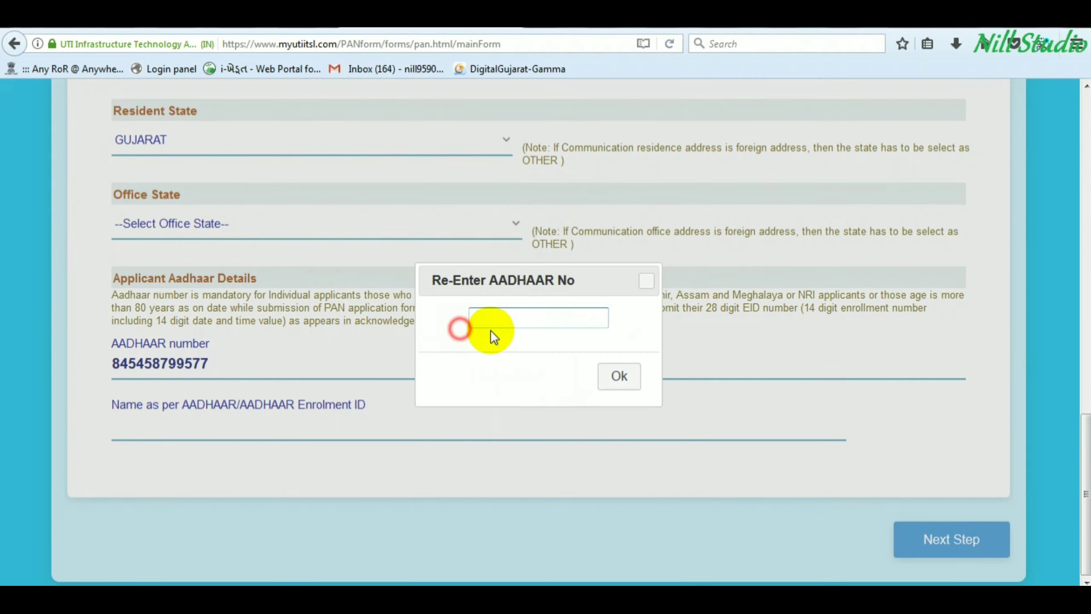
left_click(502, 320)
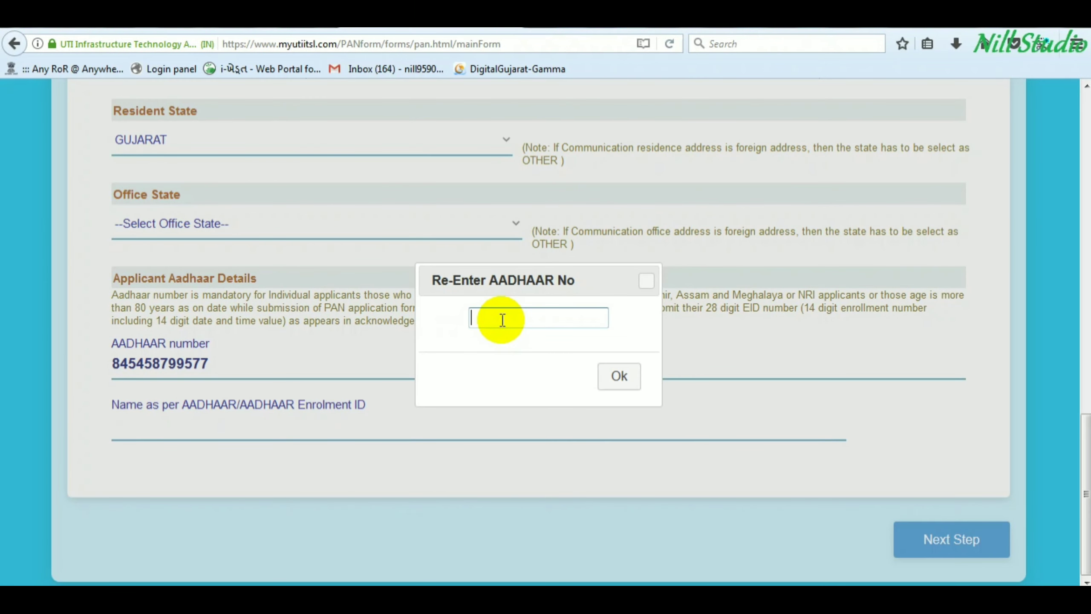
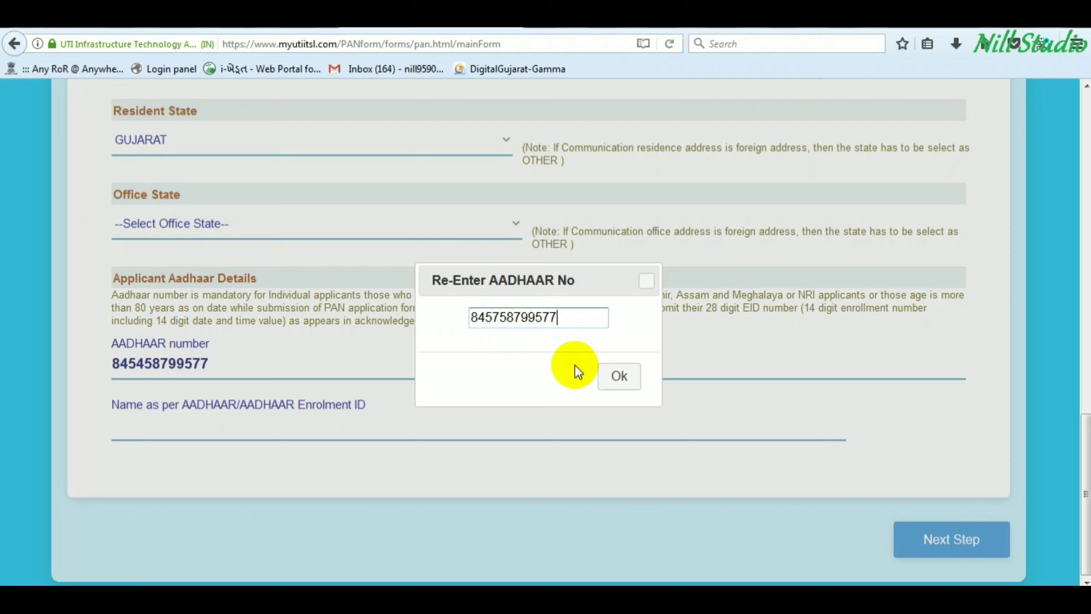
left_click(617, 377)
left_click(649, 383)
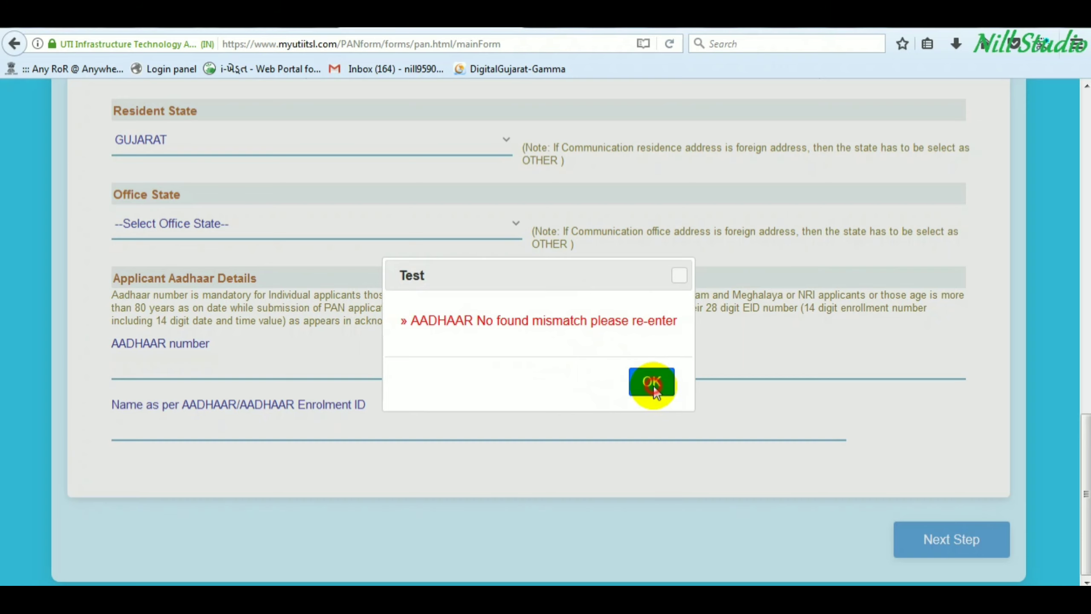
- Retype the corrected Aadhaar number in both fields and confirm the match
left_click(155, 369)
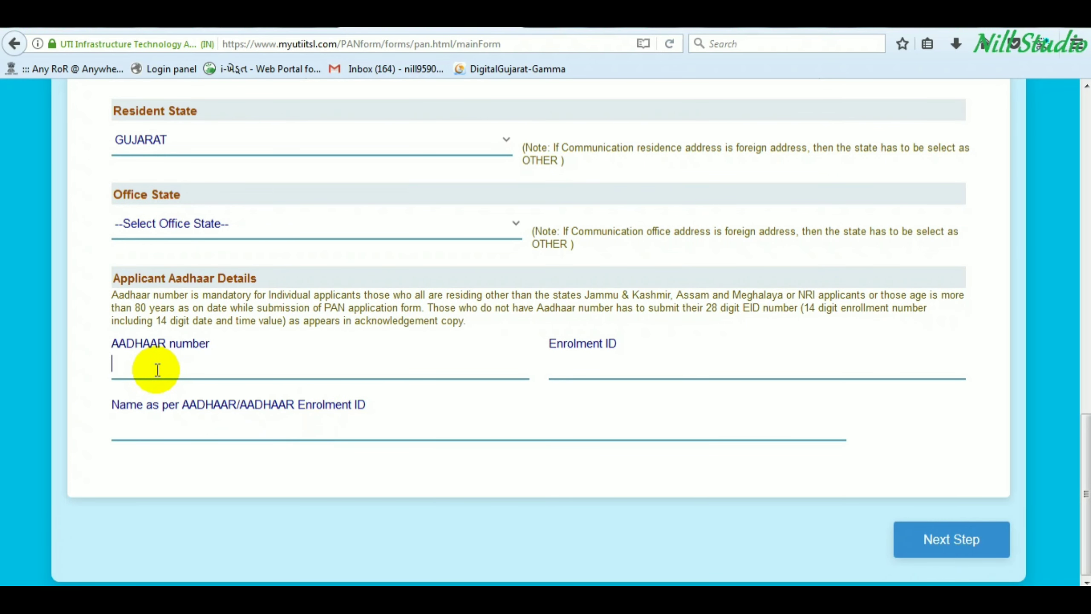
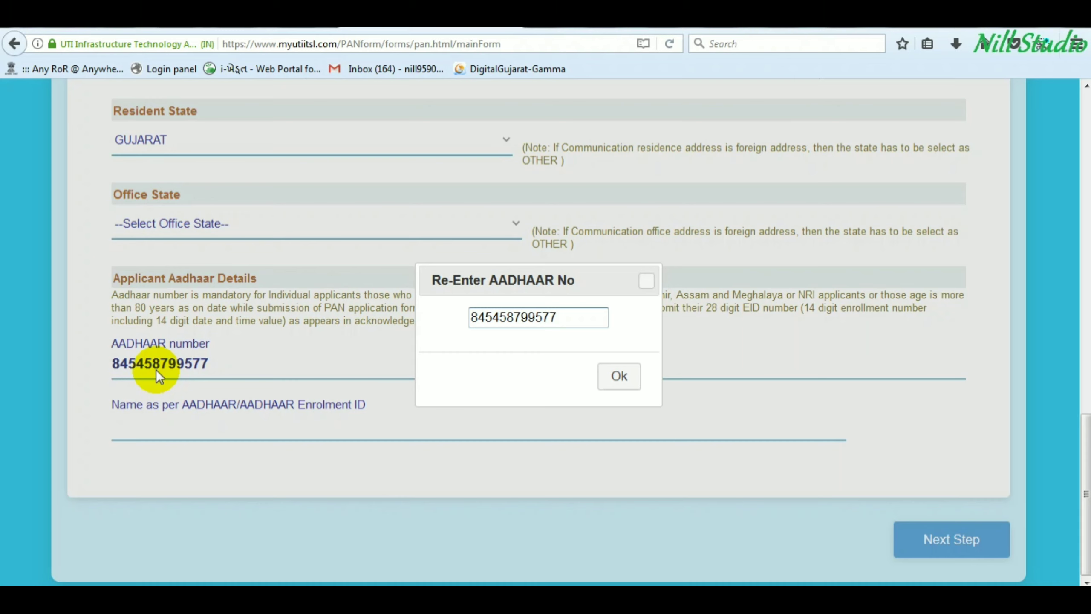
left_click(618, 377)
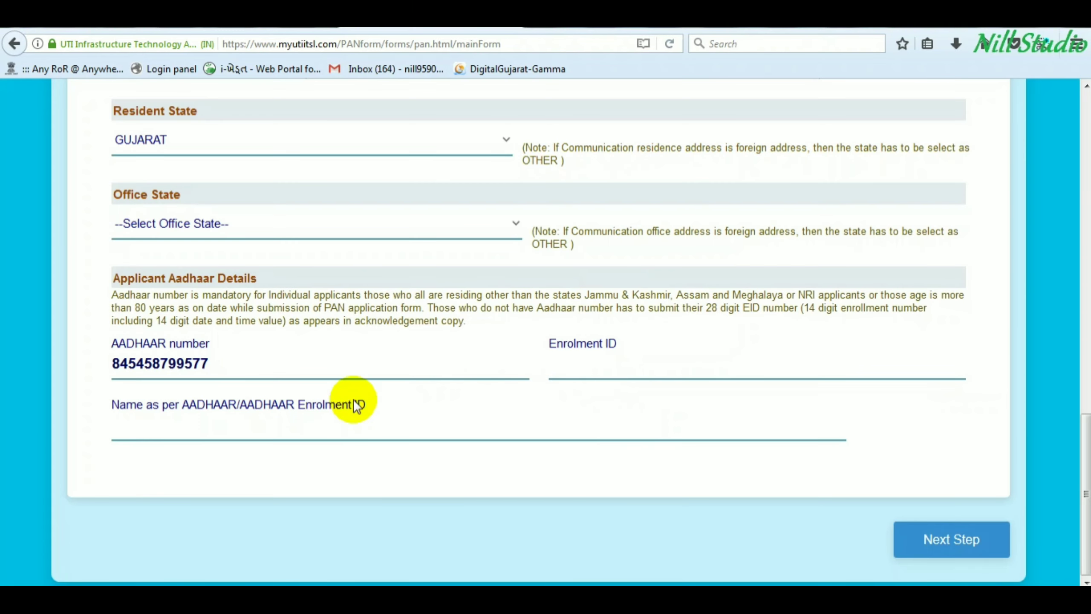
- Enter the applicant's full name in the Aadhaar name field so it converts to capitals
left_click(142, 423)
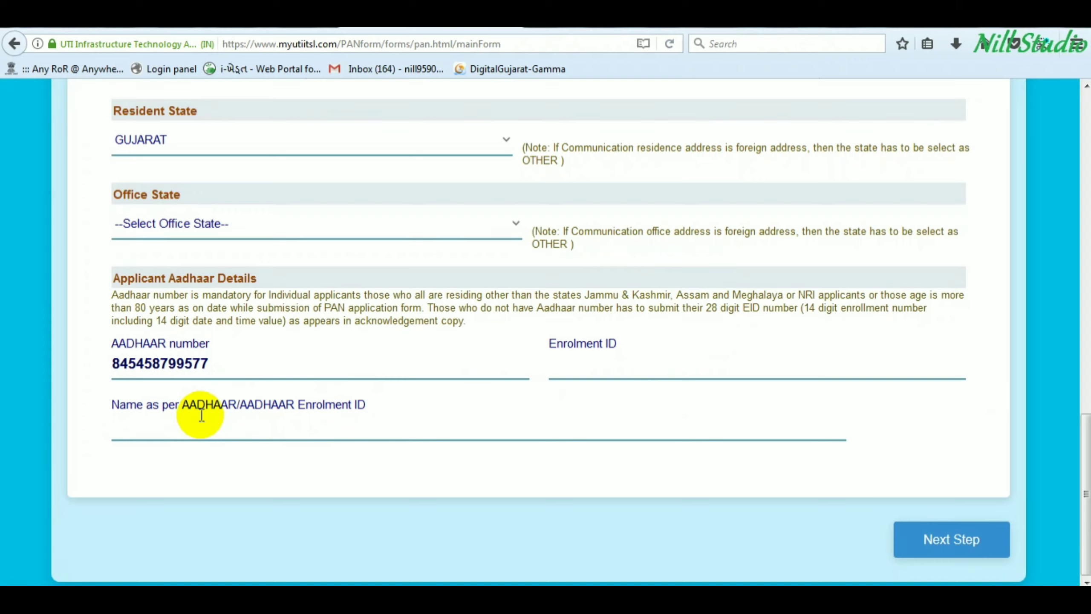
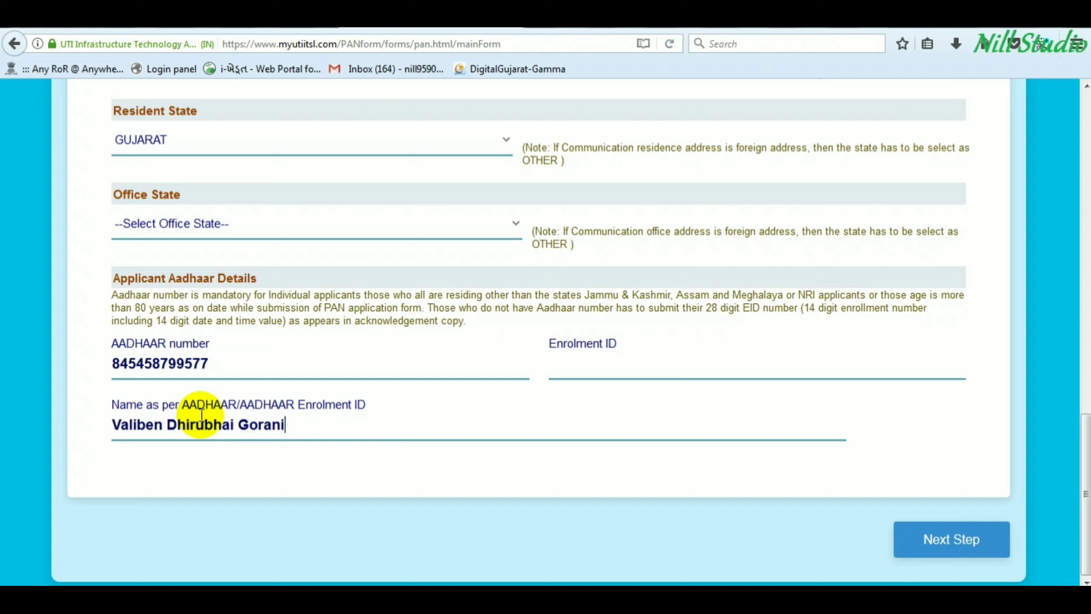
left_click(709, 479)
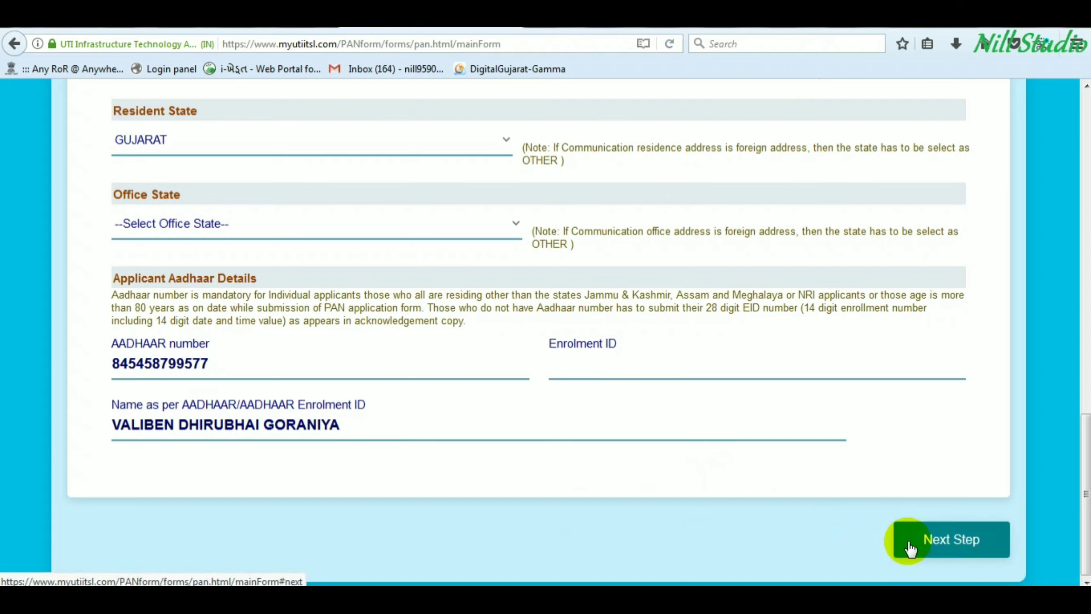
- On Document Details, set identity and address proof to 'AADHAAR Card issued by UIDAI (In Copy)'
left_click(927, 541)
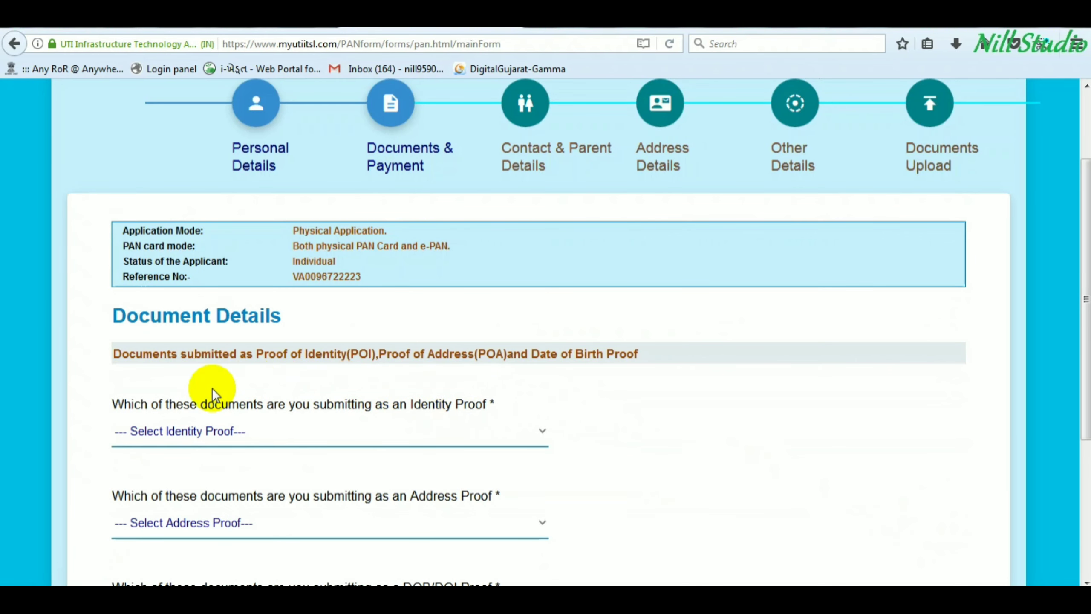
scroll(212, 389, "down", 2)
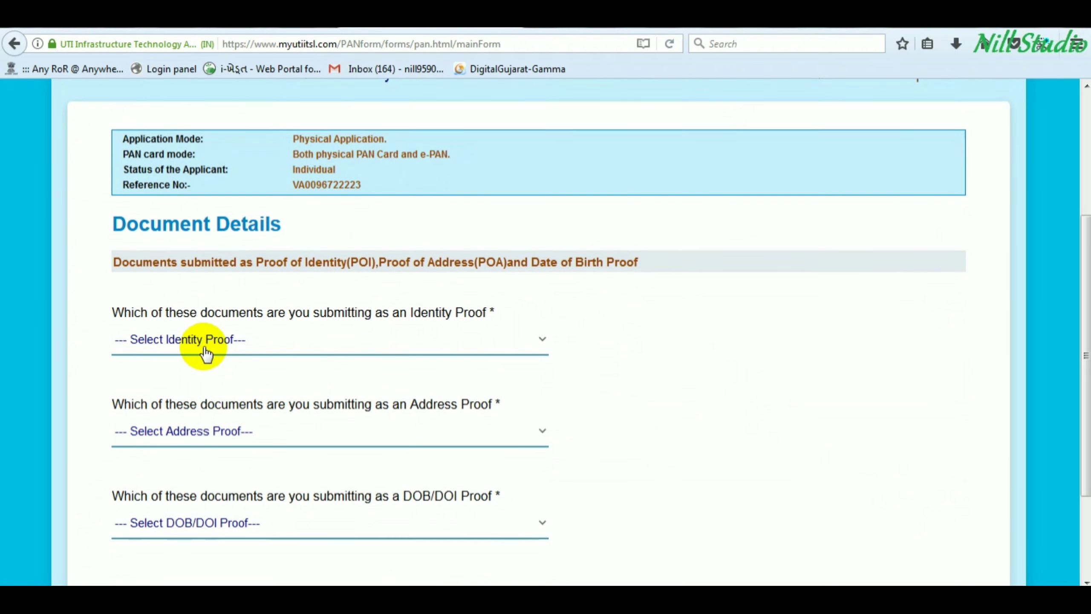
left_click(203, 341)
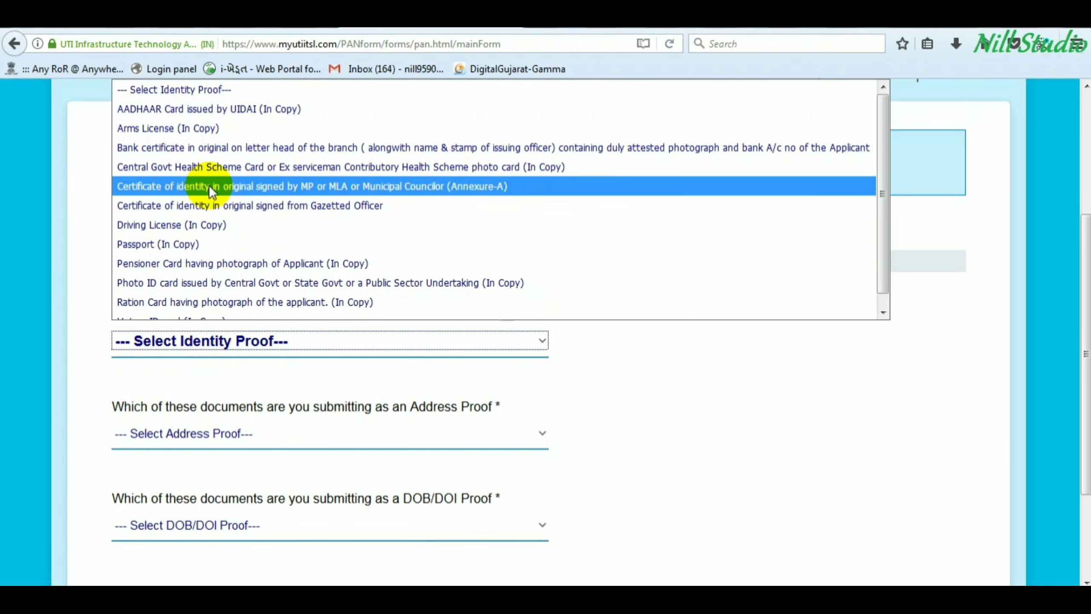
left_click(226, 109)
left_click(213, 431)
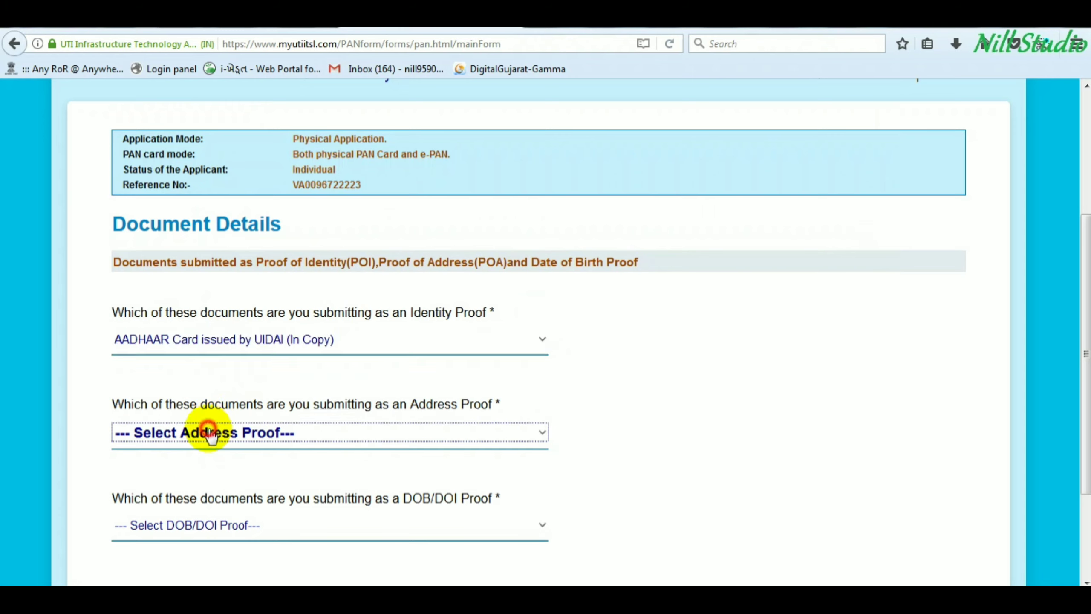
left_click(200, 109)
- Set the DOB proof to the Aadhaar card copy as well and proceed to payment
scroll(241, 396, "down", 2)
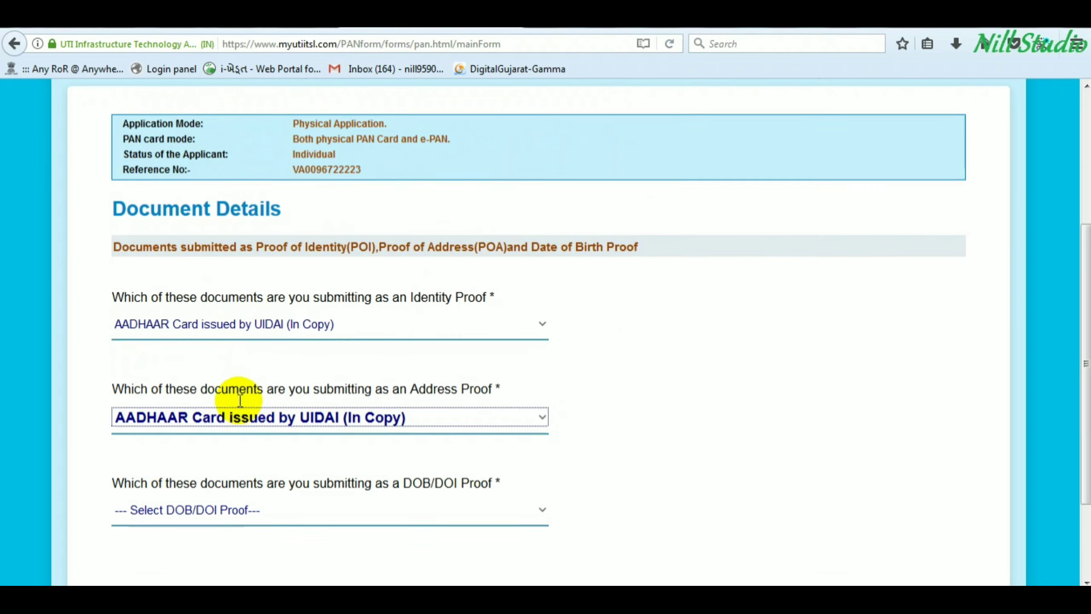
left_click(216, 430)
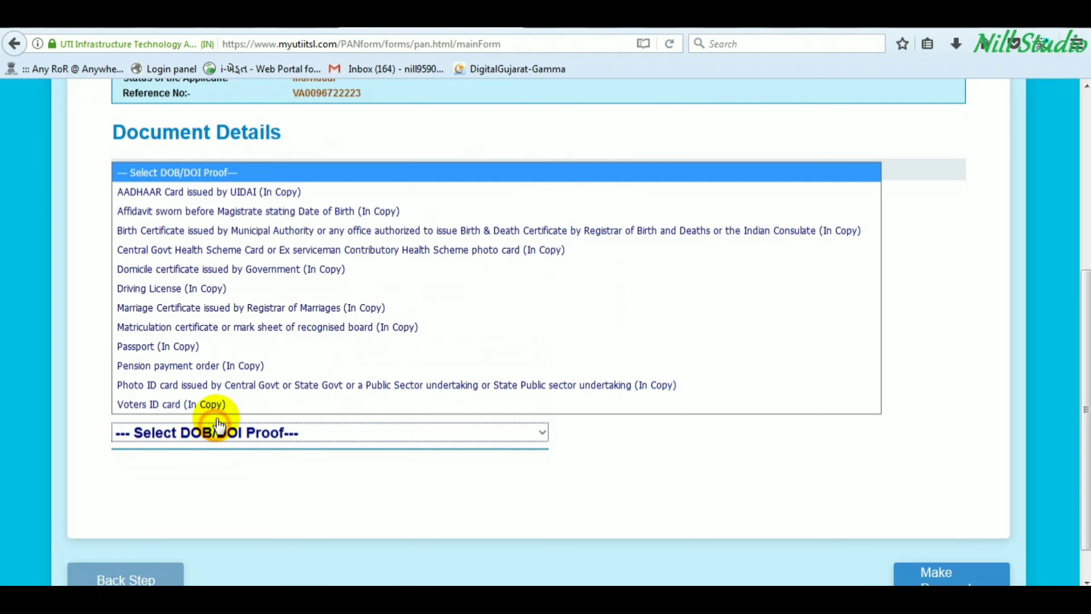
left_click(208, 187)
scroll(275, 361, "down", 1)
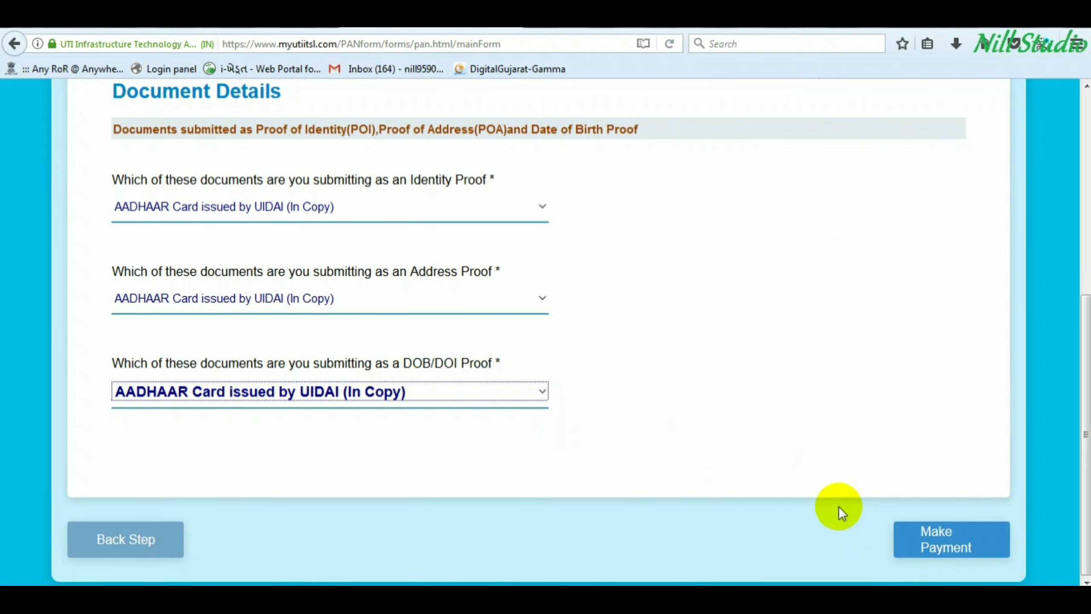
left_click(933, 552)
- Pay the ₹97.54 fee from CSC Wallet, validating with the wallet password and 6-digit PIN
left_click(898, 437)
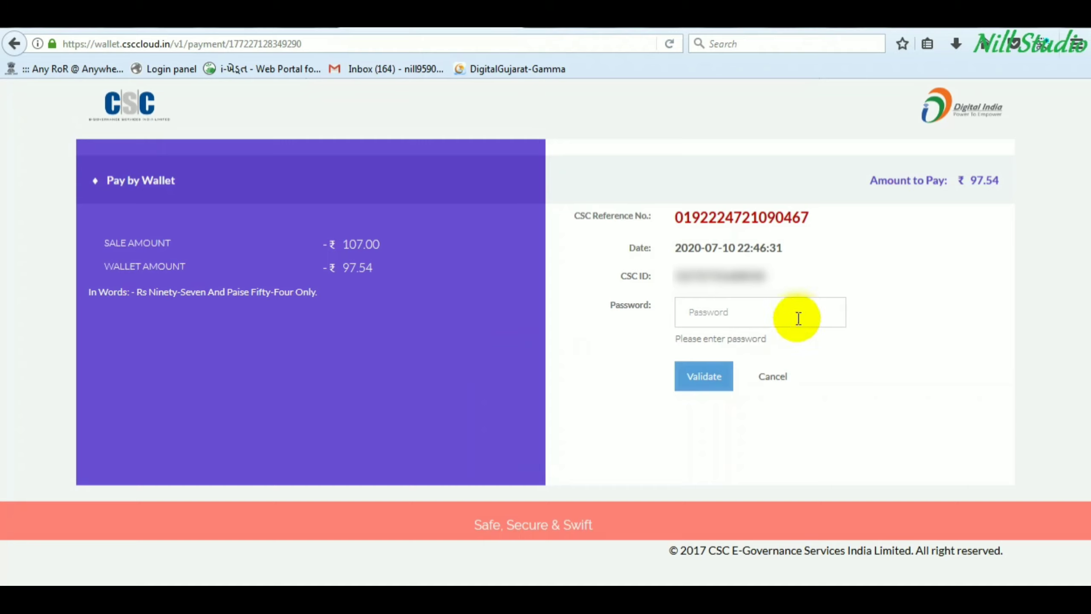
left_click(713, 312)
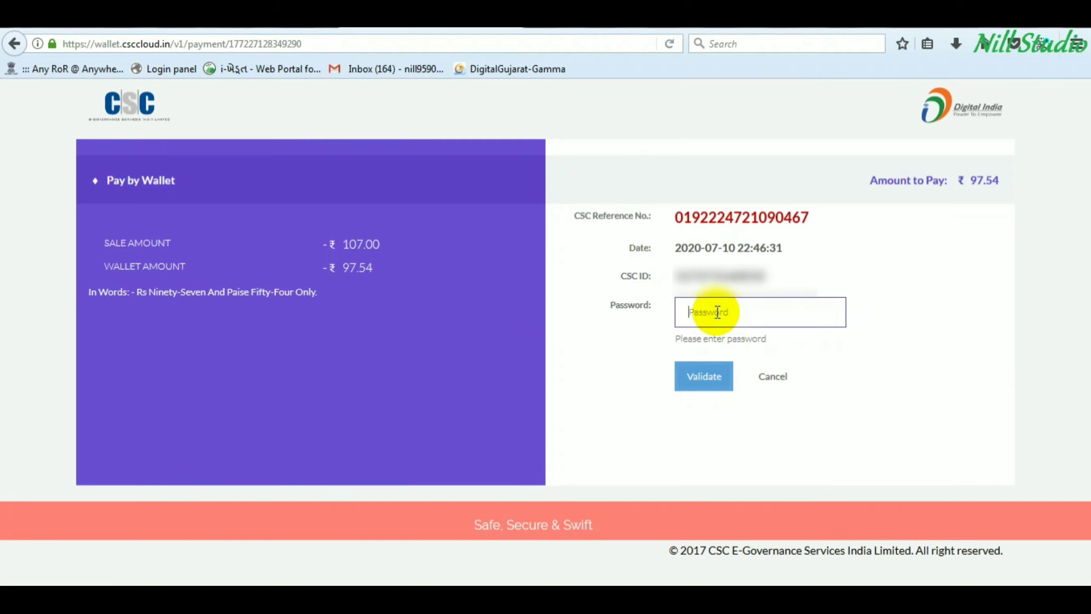
type("•")
left_click(704, 378)
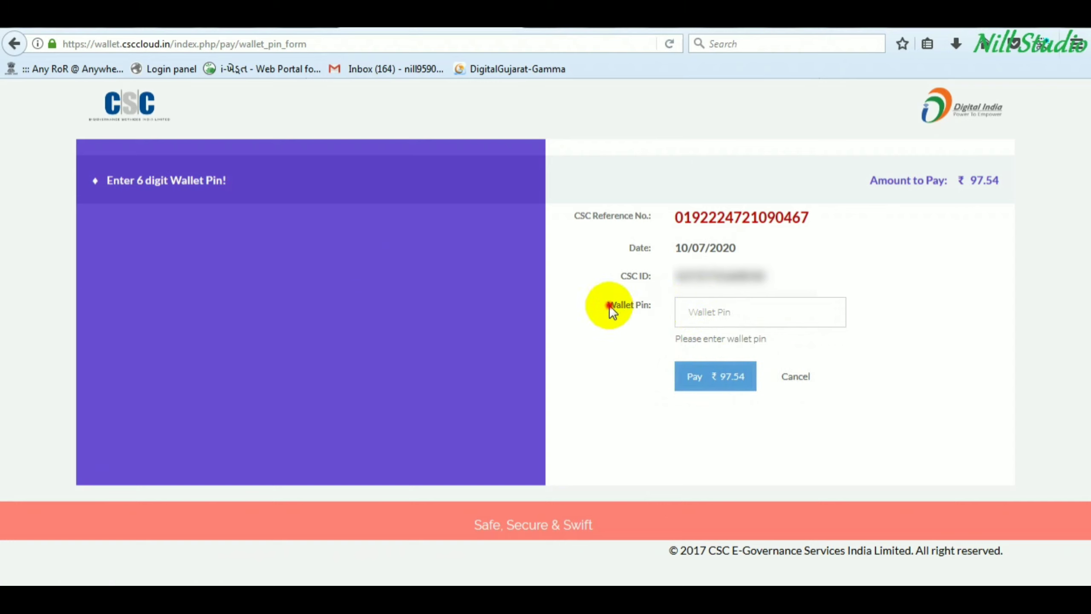
left_click_drag(608, 305, 706, 321)
left_click(733, 316)
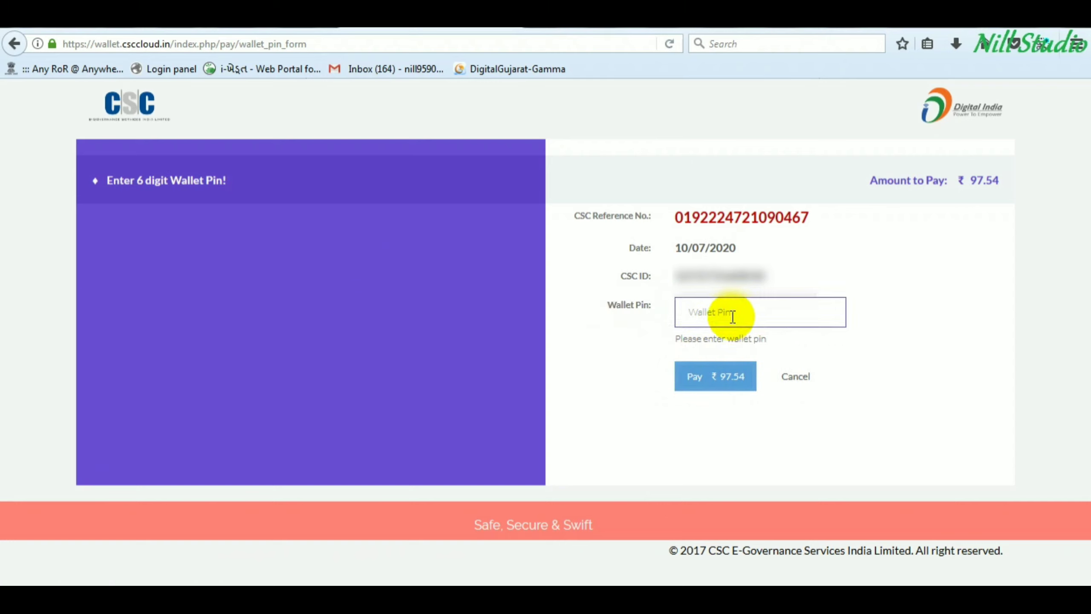
type("1")
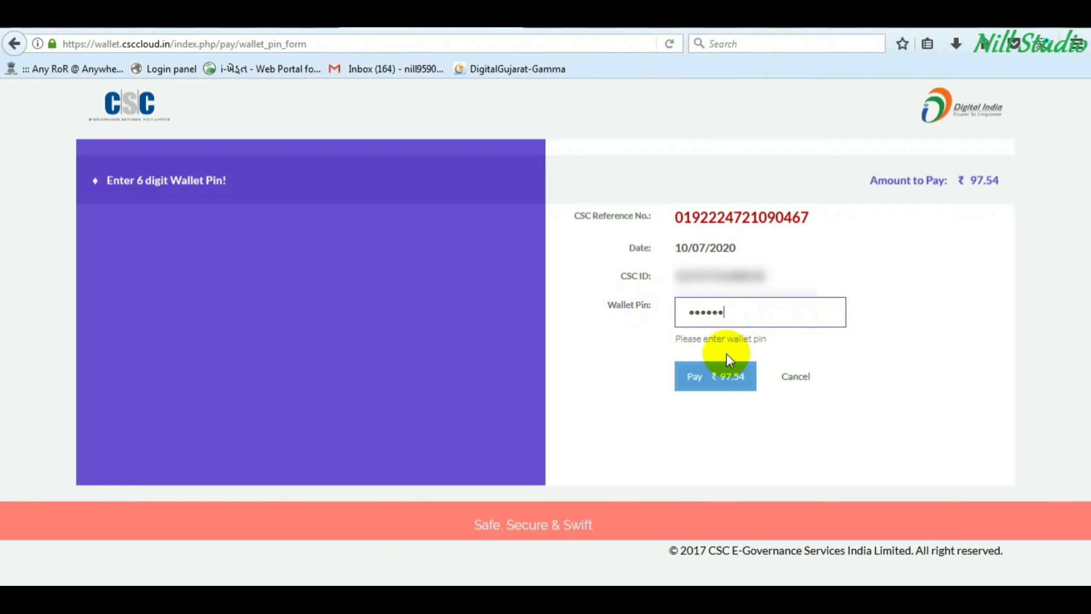
left_click(726, 378)
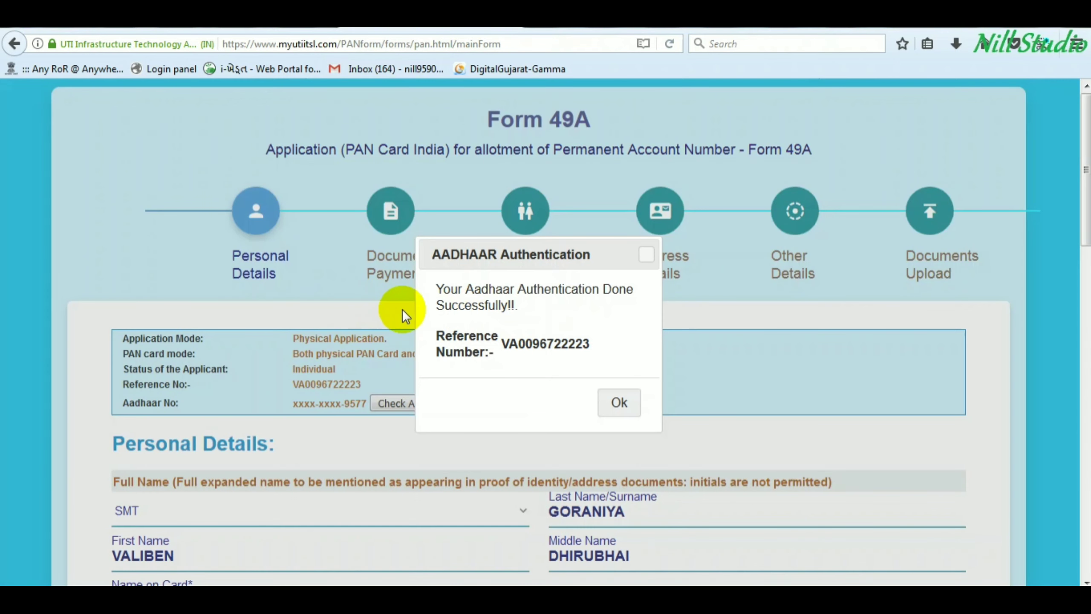
- Close the 'Aadhaar Authentication Done Successfully' confirmation with Ok
left_click_drag(481, 291, 584, 306)
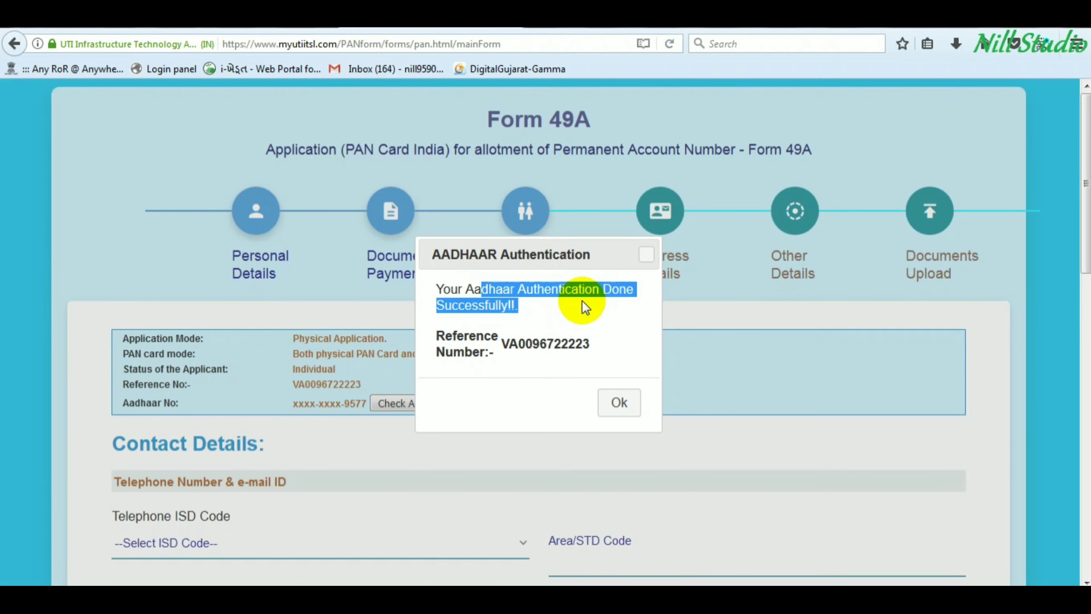
left_click(548, 336)
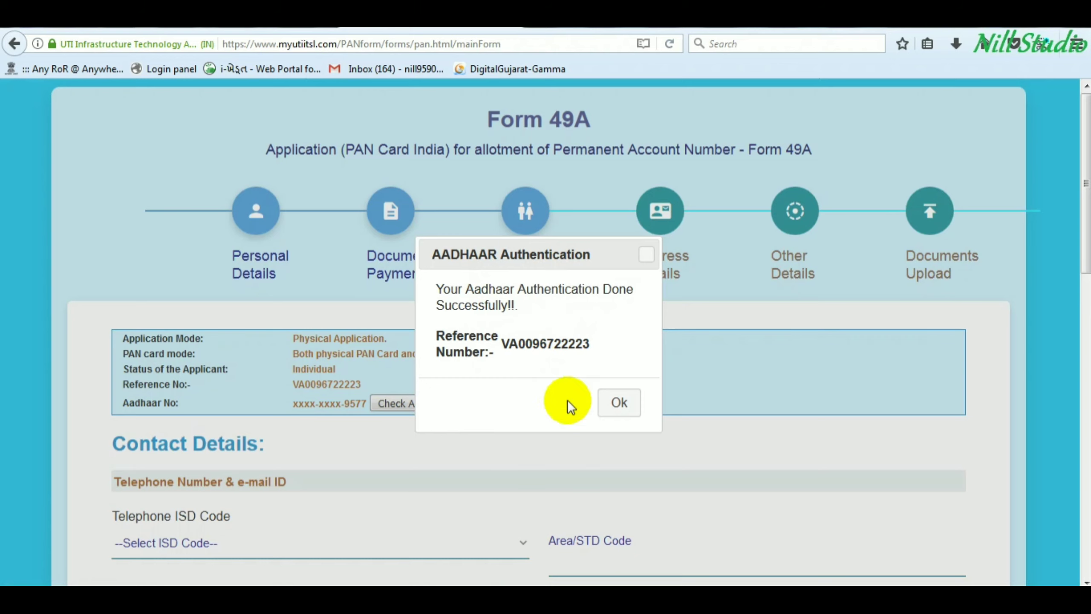
left_click(620, 409)
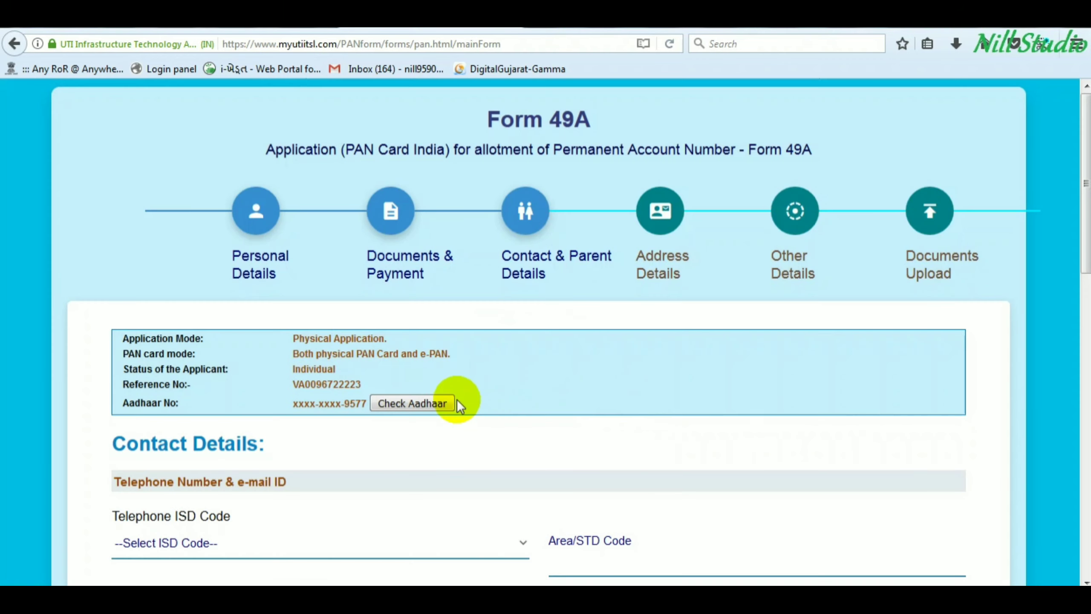
- Set the Telephone ISD Code to INDIA
scroll(362, 414, "down", 3)
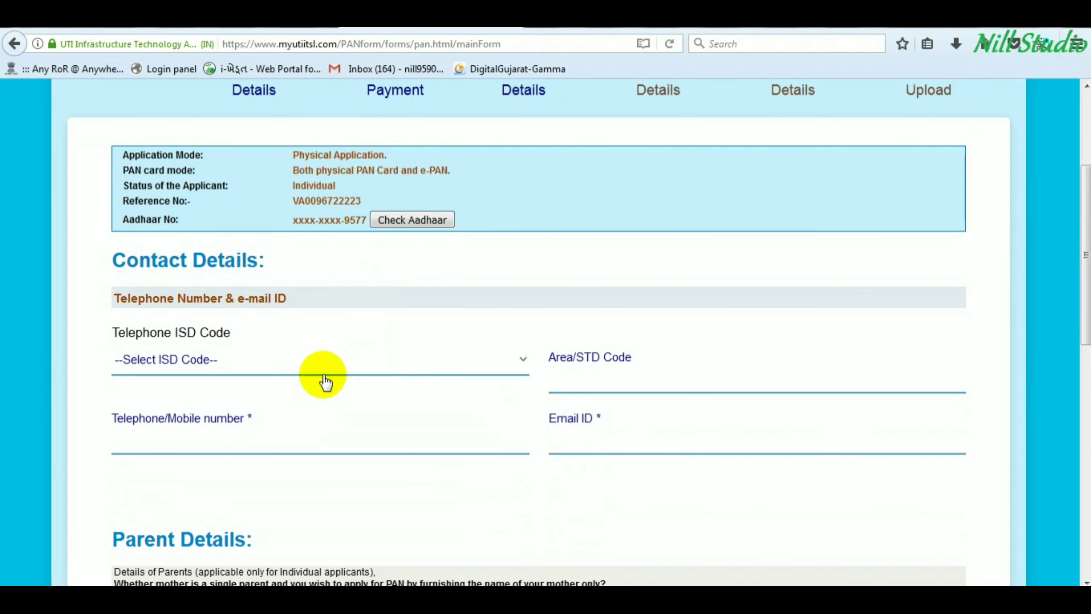
left_click(206, 361)
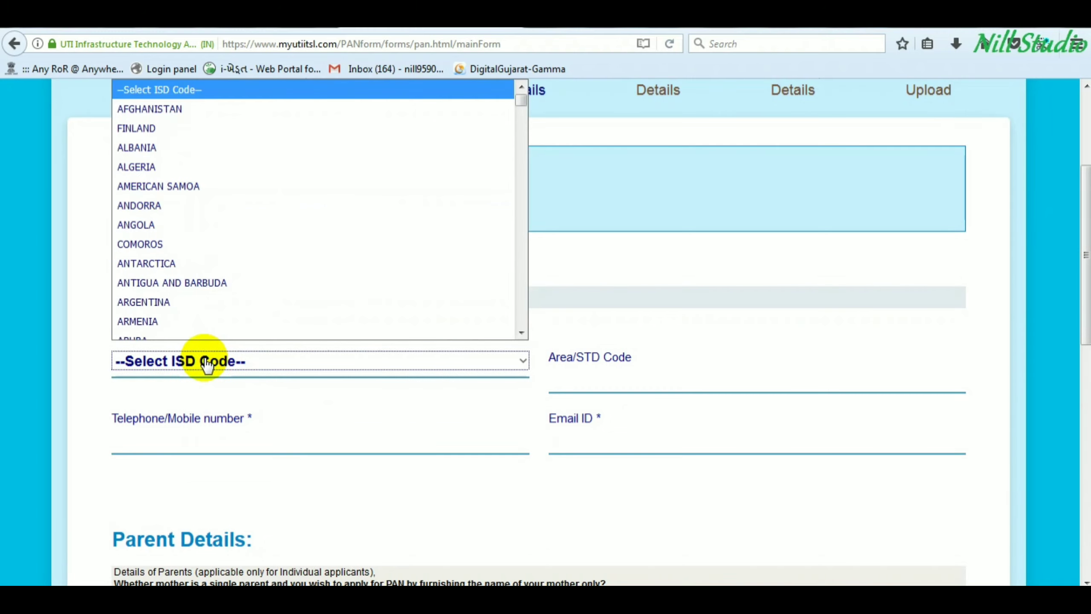
key("i")
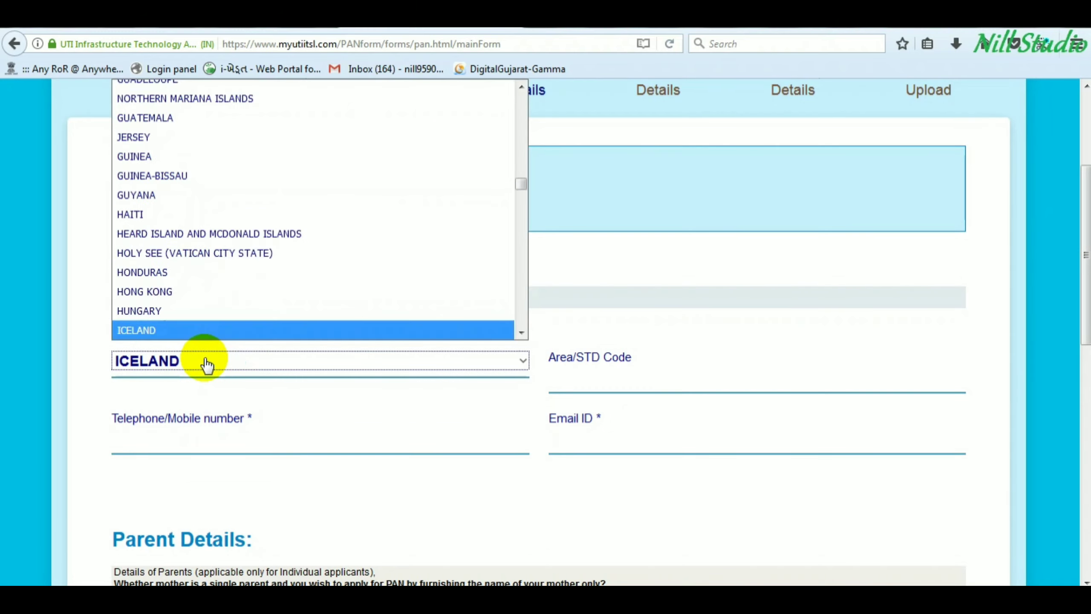
key("Down")
key("Return")
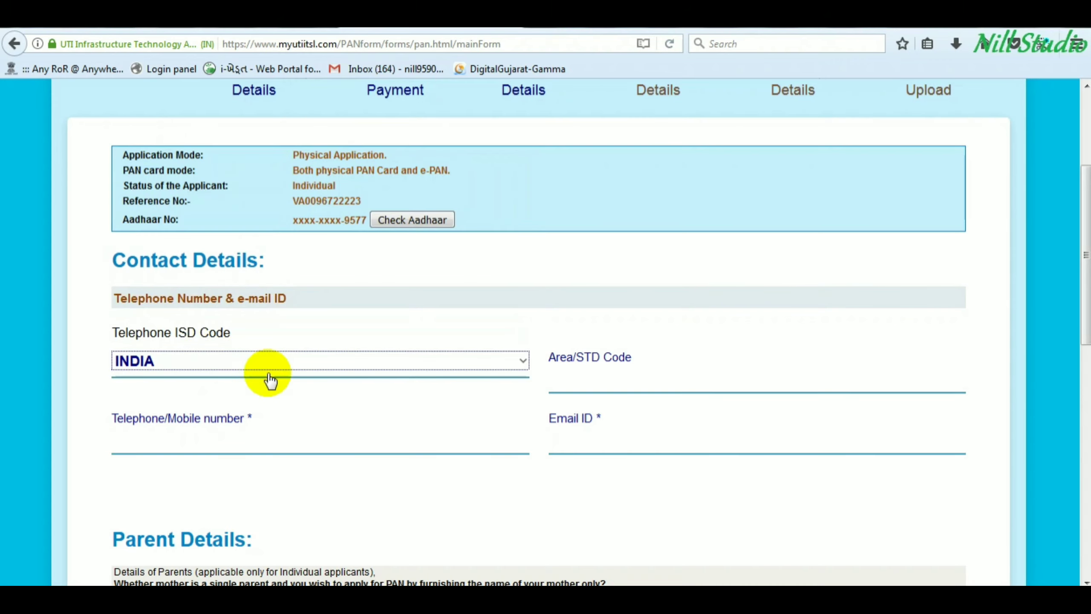
- Fill in the applicant's mobile number and e-mail ID
left_click(583, 373)
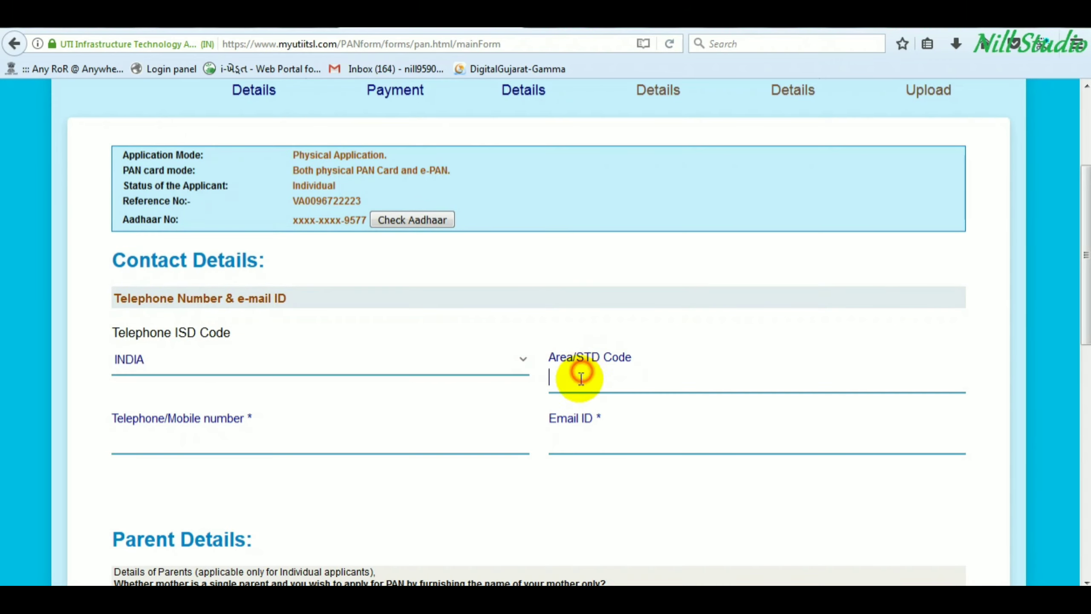
left_click(180, 439)
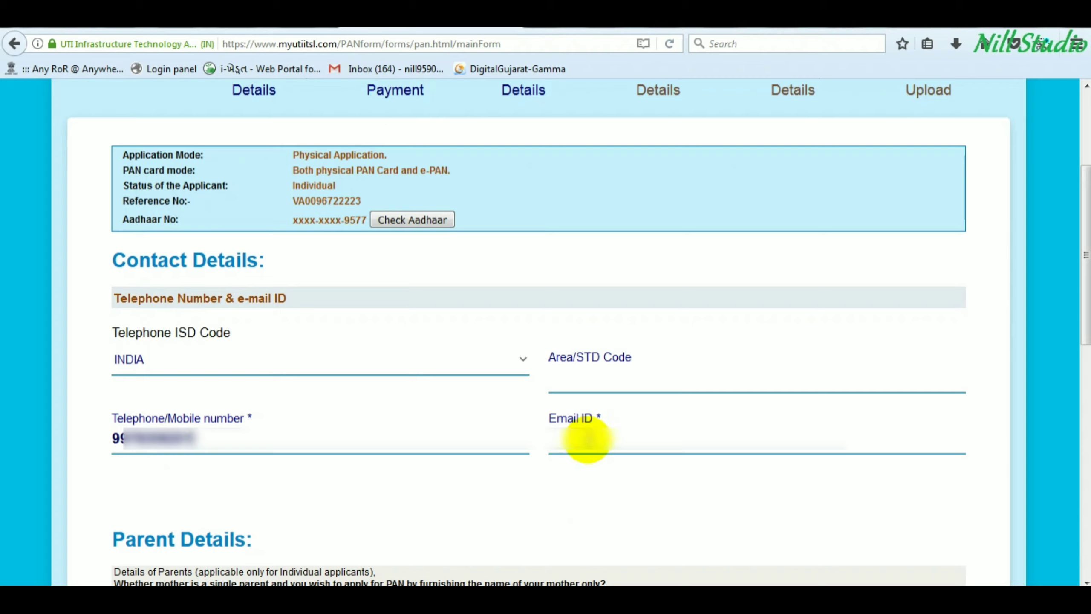
left_click(589, 440)
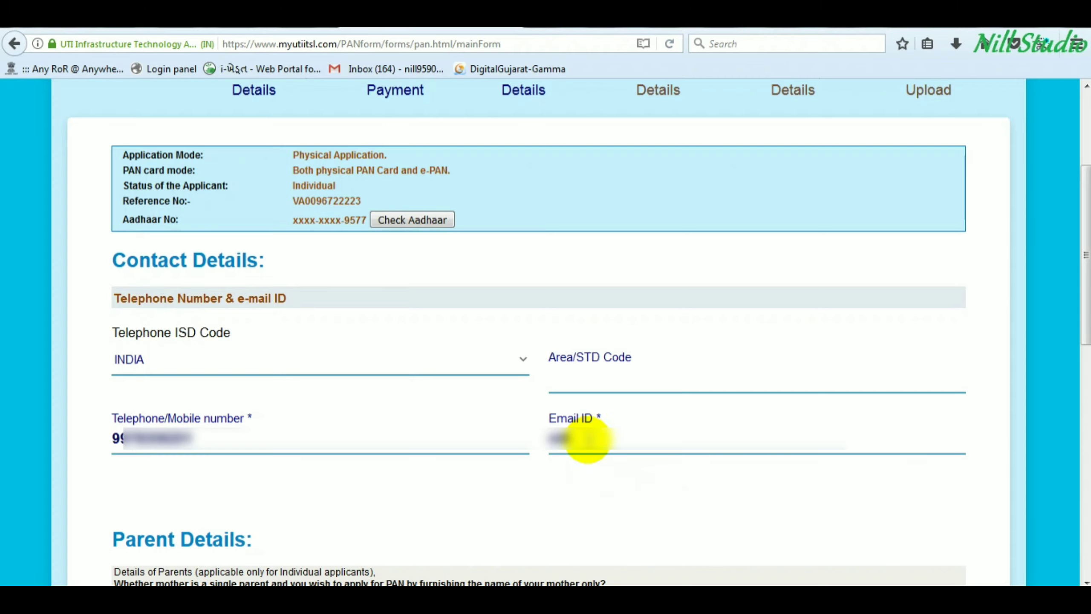
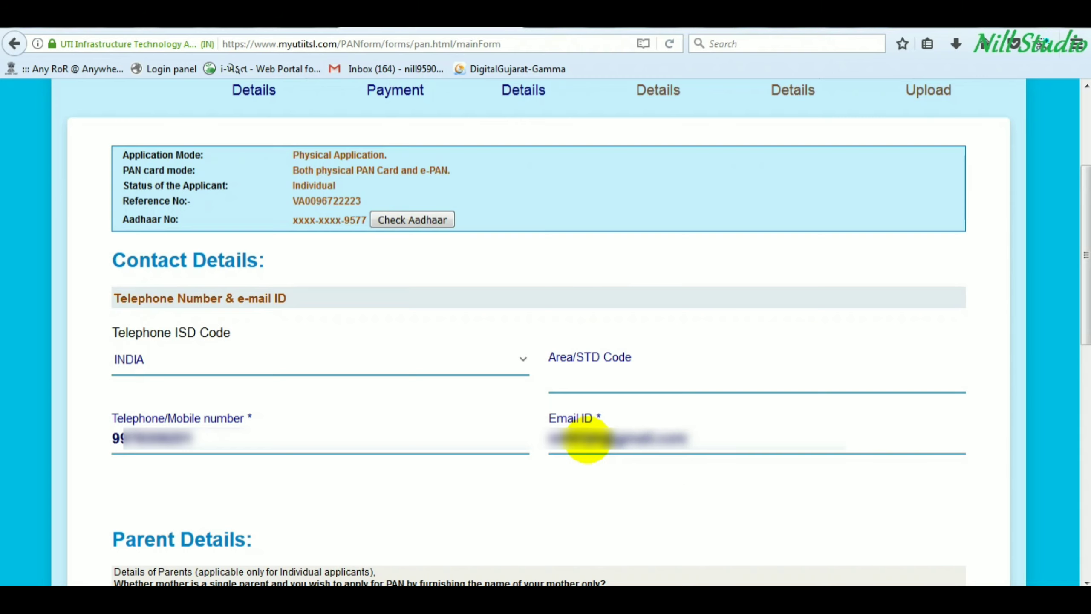
scroll(276, 348, "down", 5)
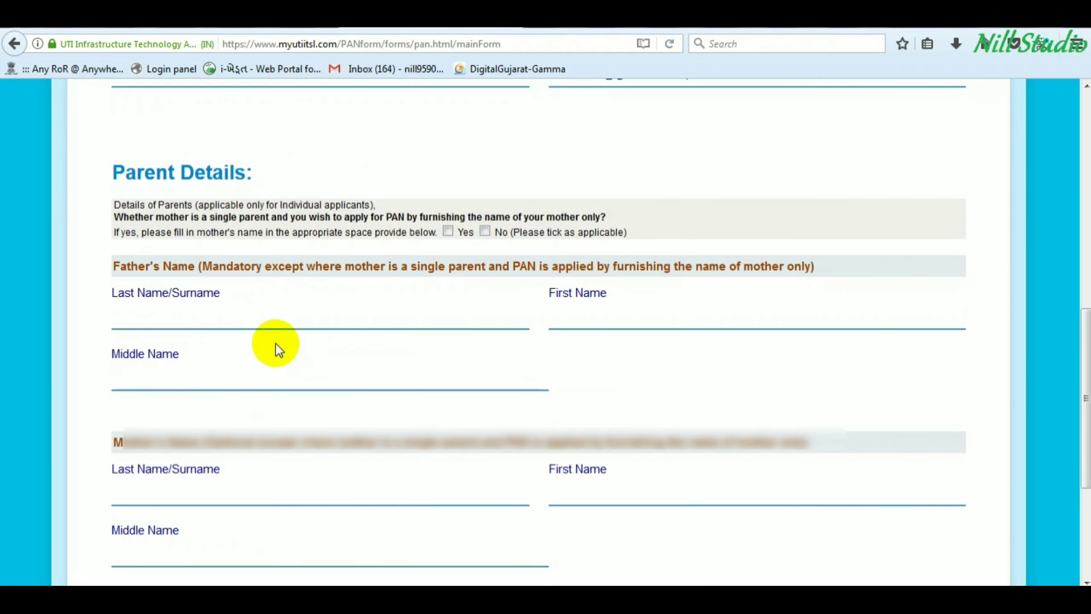
- Enter the father's last, first and middle names
left_click(186, 317)
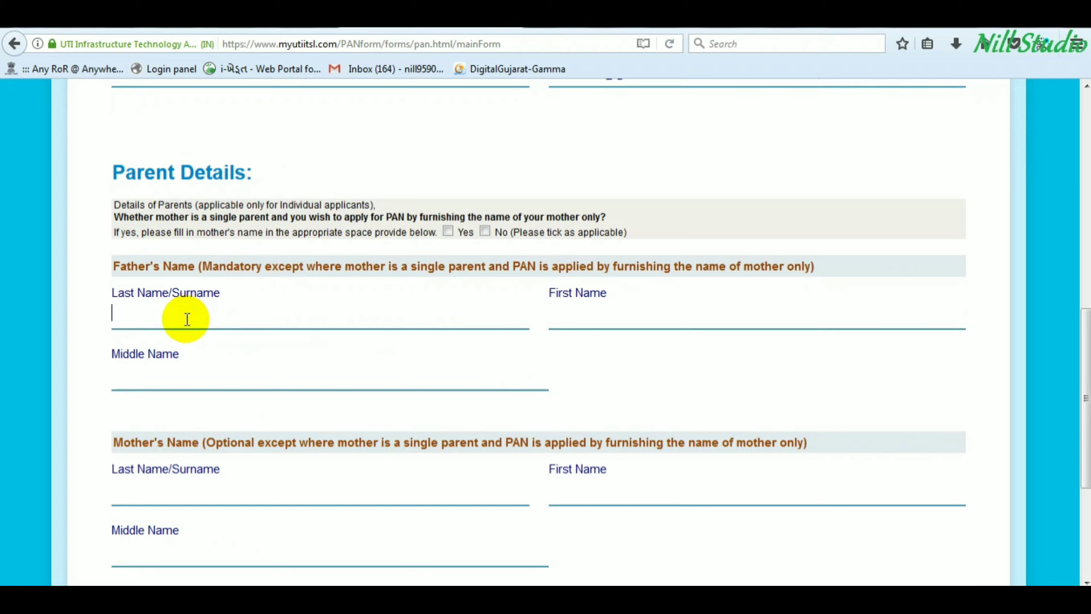
key("Tab")
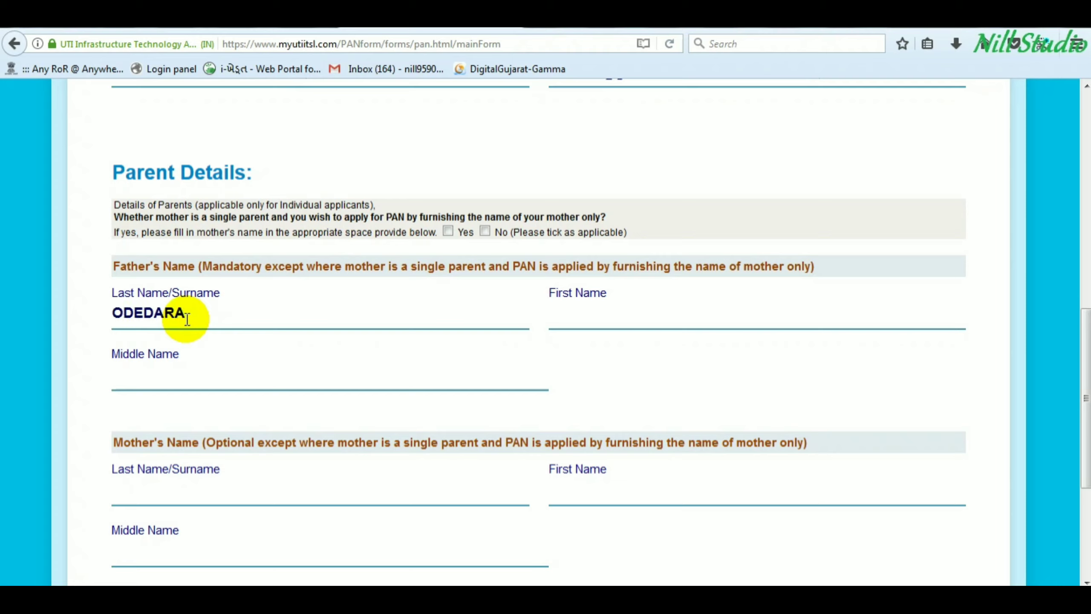
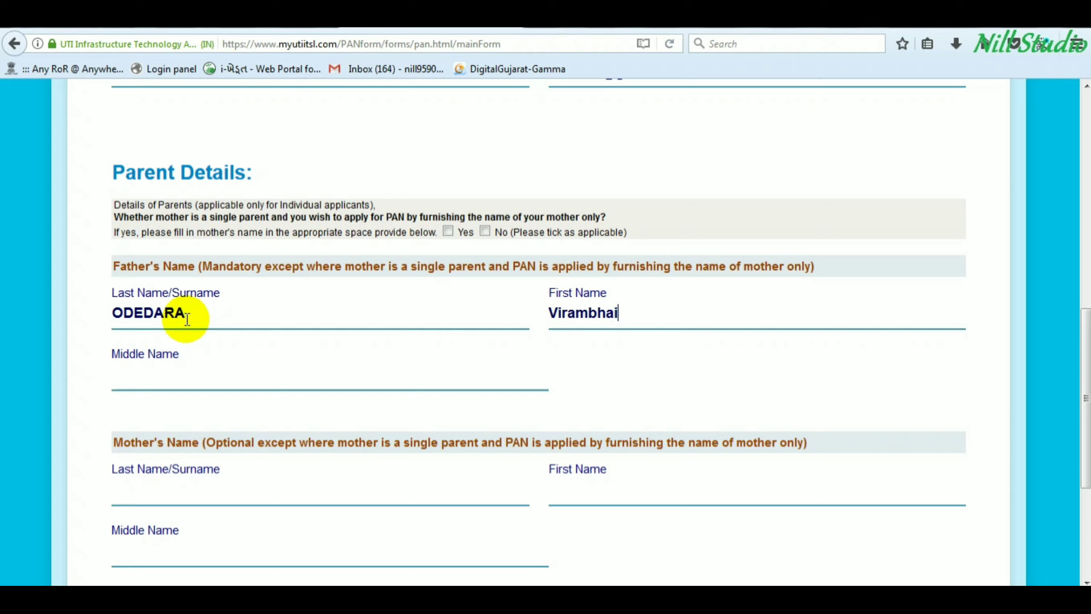
key("Tab")
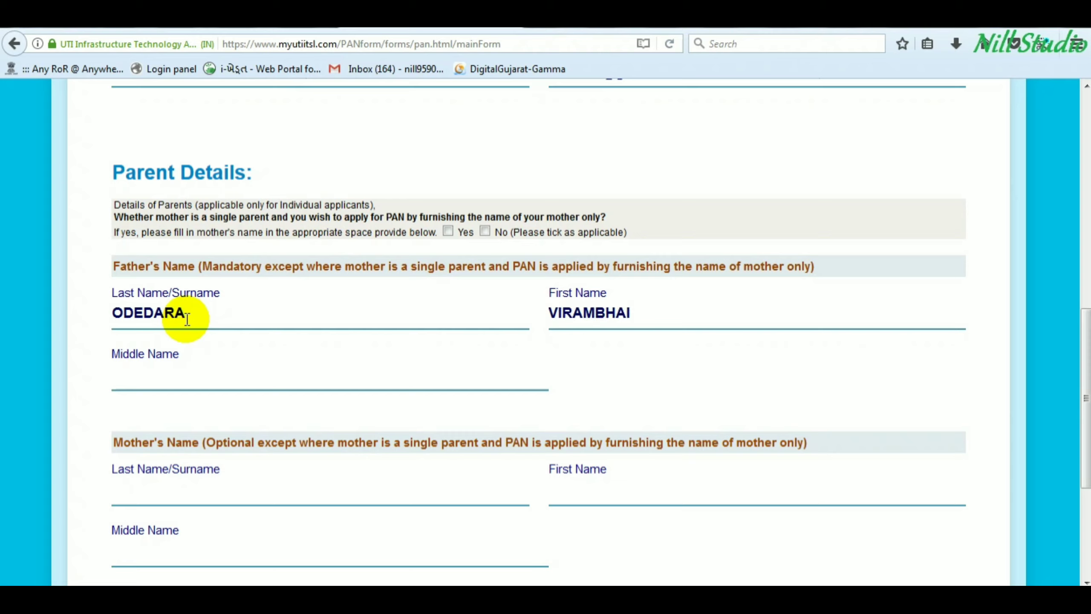
key("Tab")
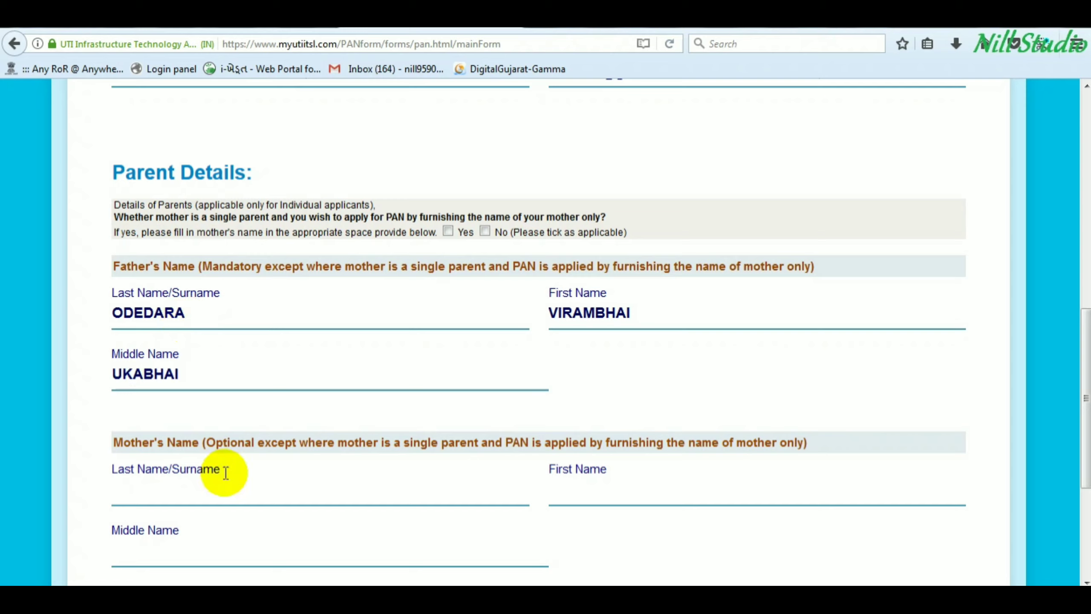
- Enter the mother's last, first and middle names
left_click(184, 486)
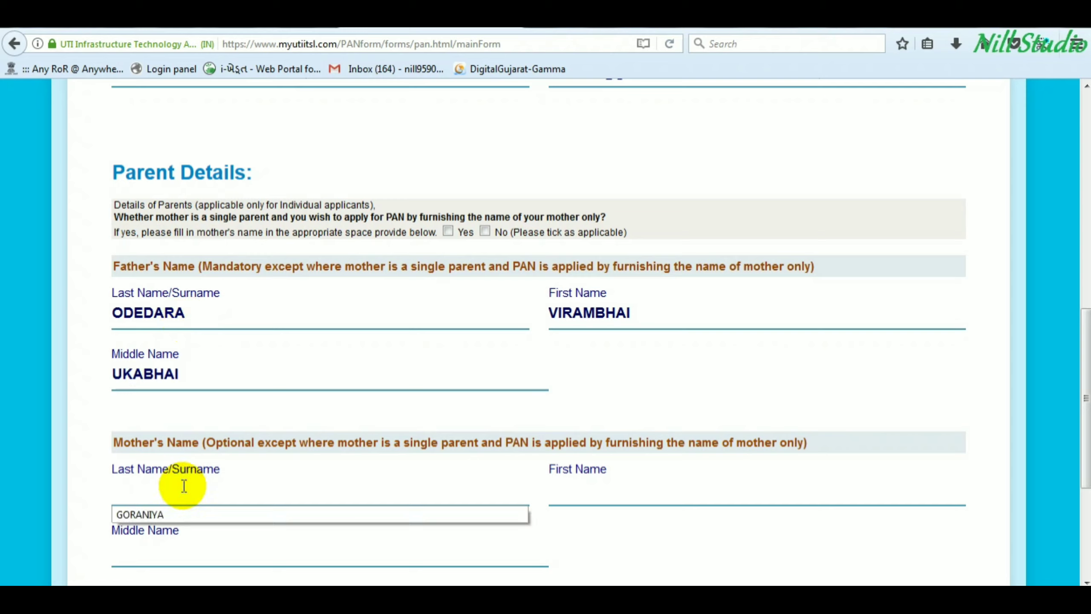
left_click(184, 487)
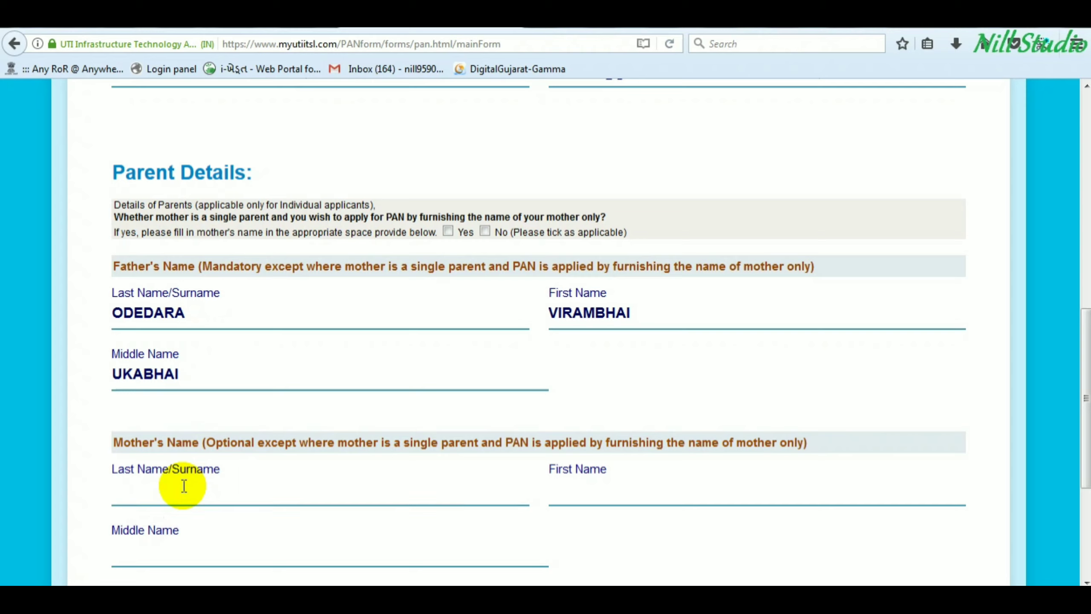
key("Tab")
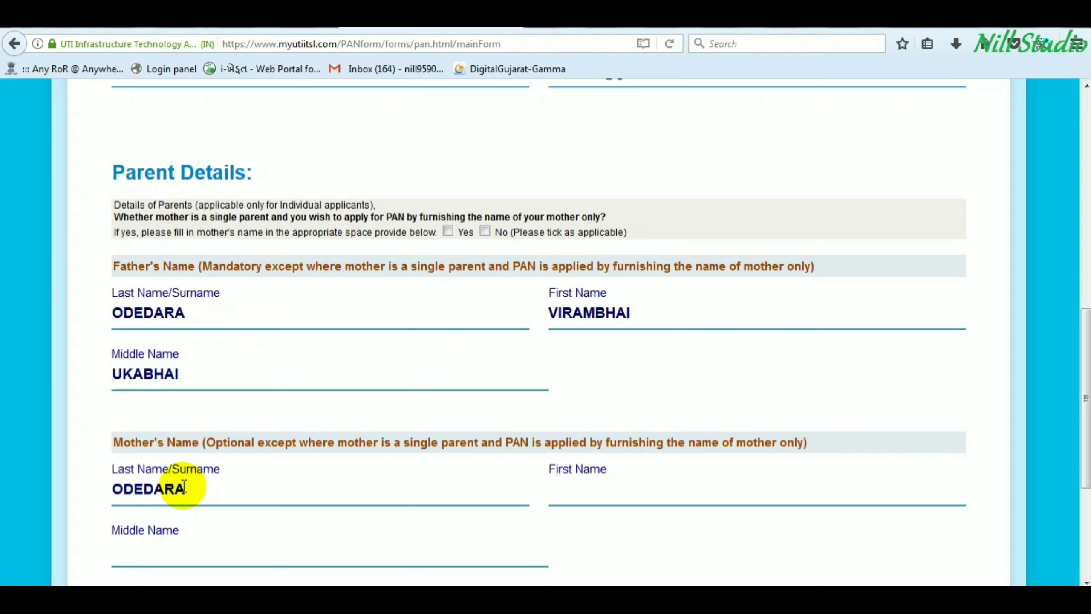
key("Tab")
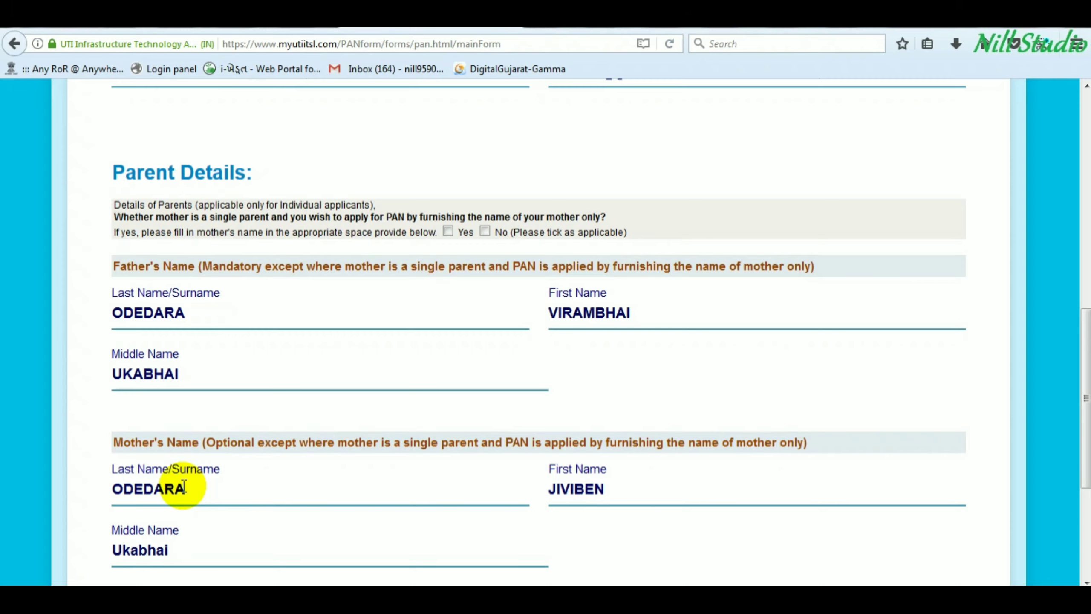
scroll(190, 495, "down", 5)
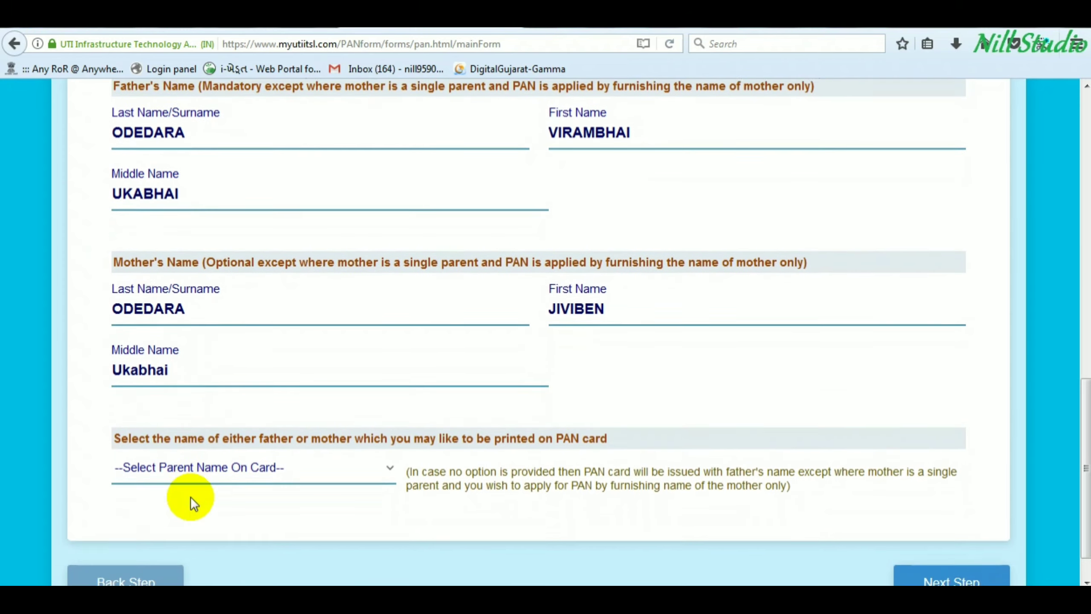
- Choose FATHER'S NAME for the PAN card and attempt to continue to the next step
left_click_drag(131, 435, 188, 435)
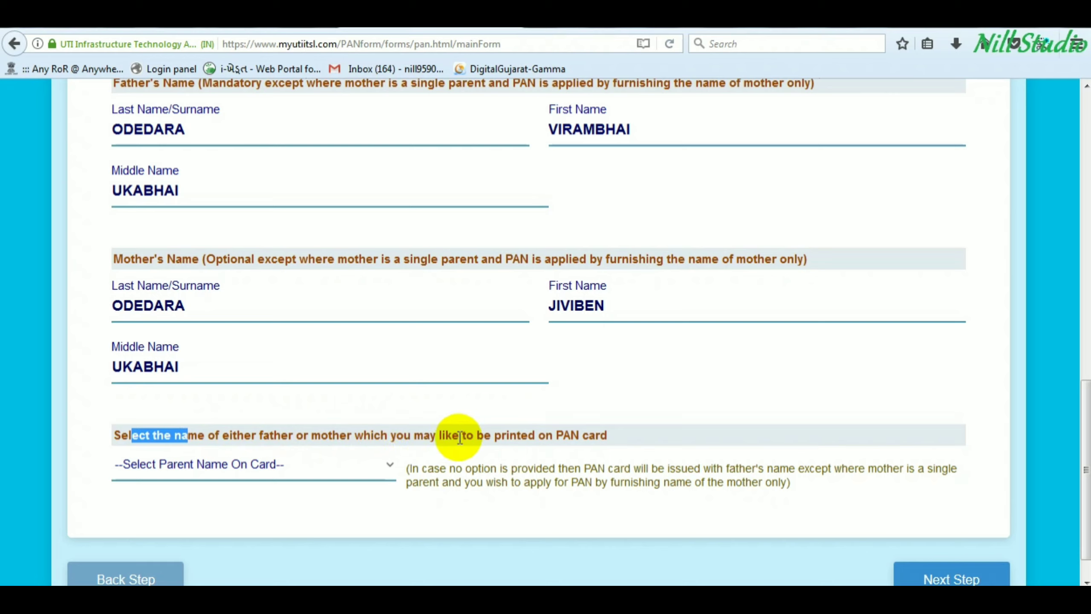
left_click(253, 468)
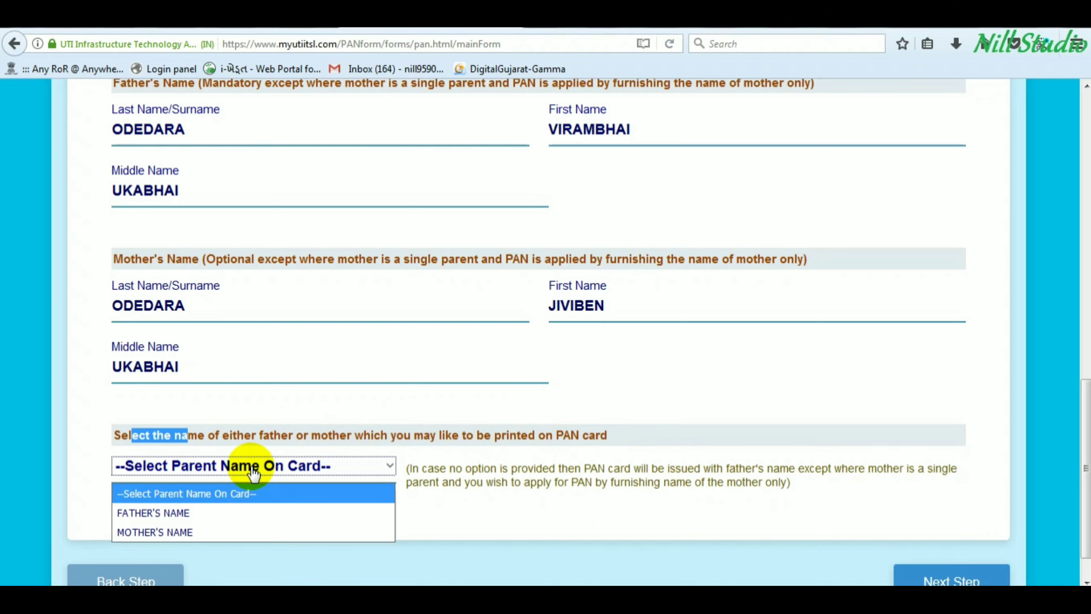
left_click(176, 515)
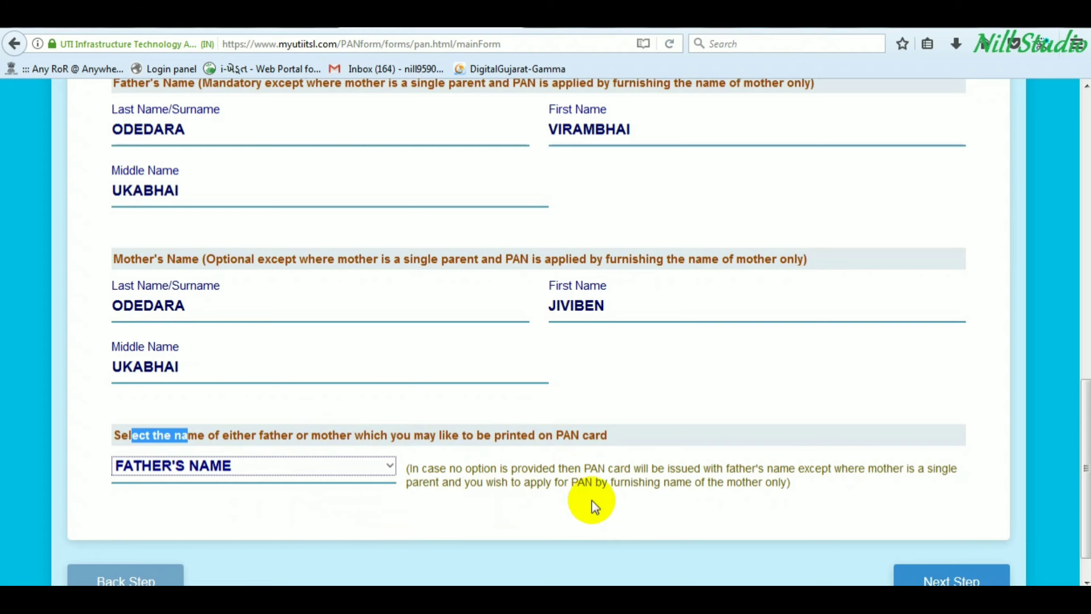
left_click(966, 580)
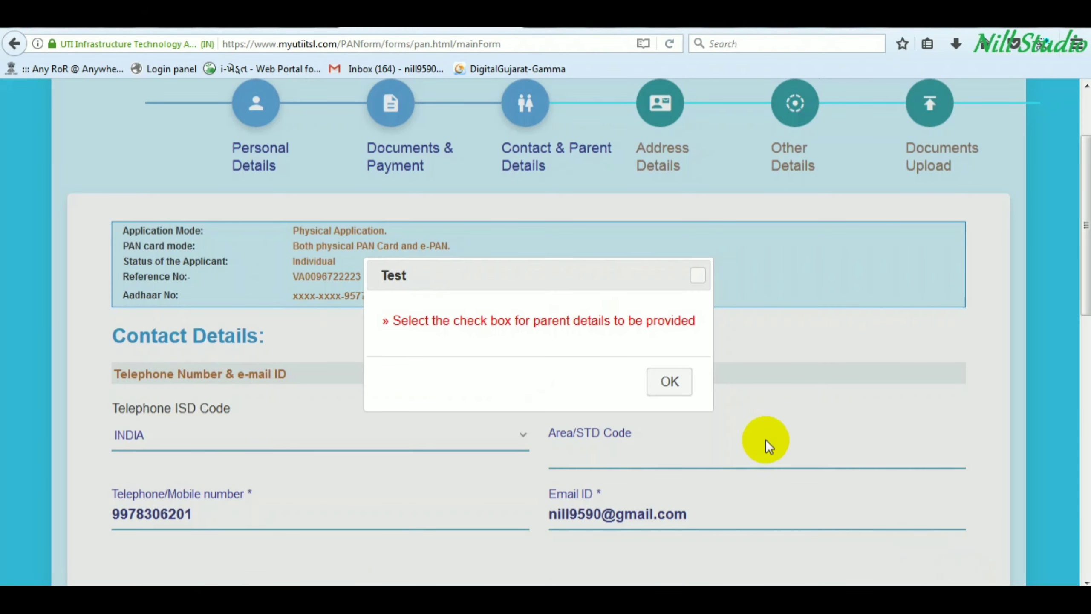
- Dismiss the check-box warning, answer No to the single-parent question, and continue to Address Details
left_click(668, 381)
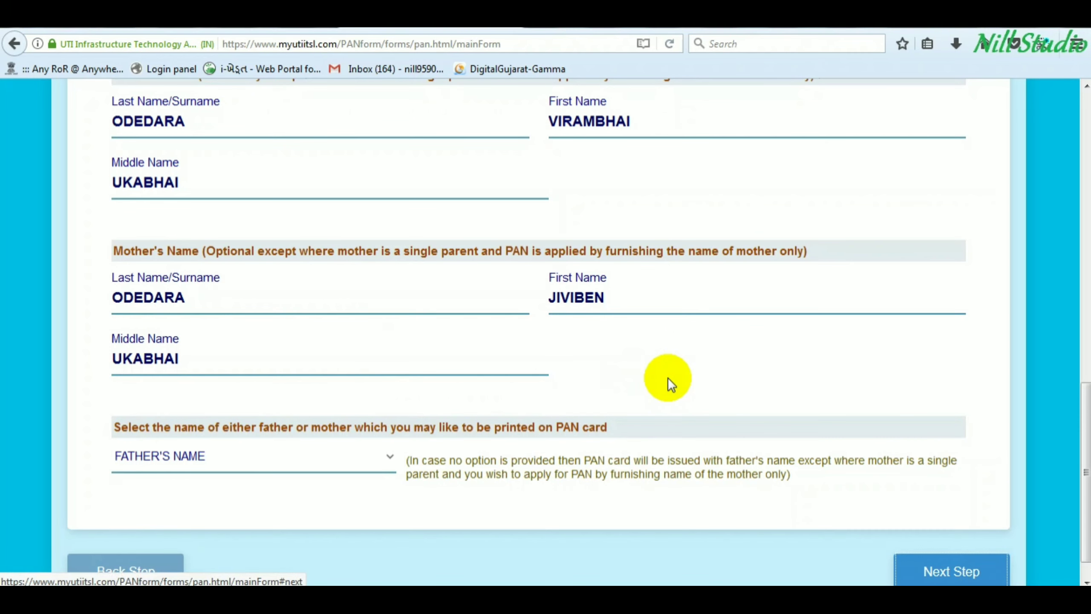
scroll(486, 227, "up", 3)
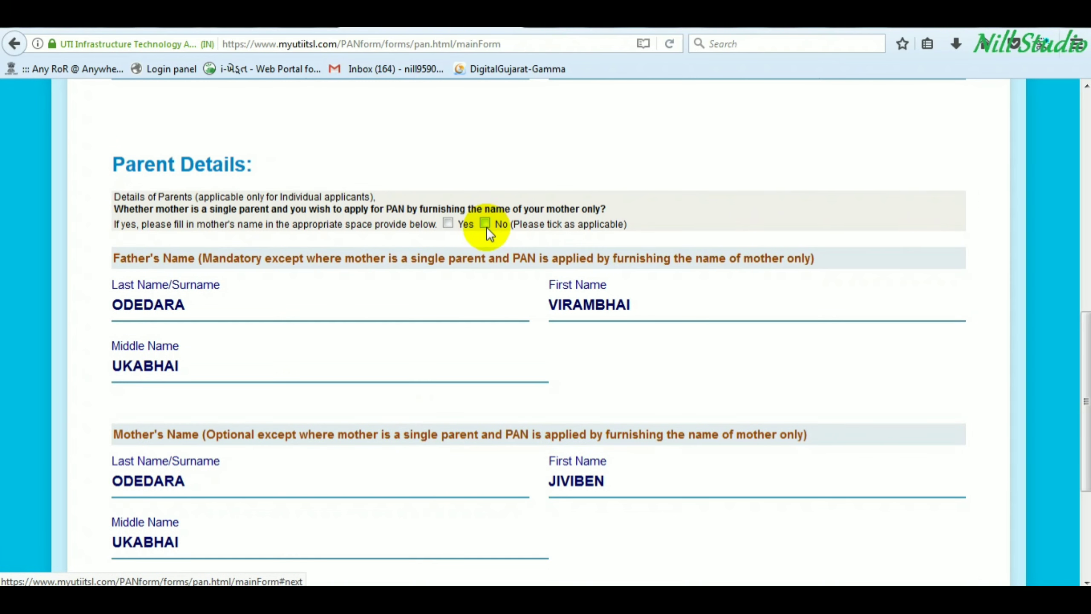
left_click(143, 194)
left_click_drag(144, 211, 533, 210)
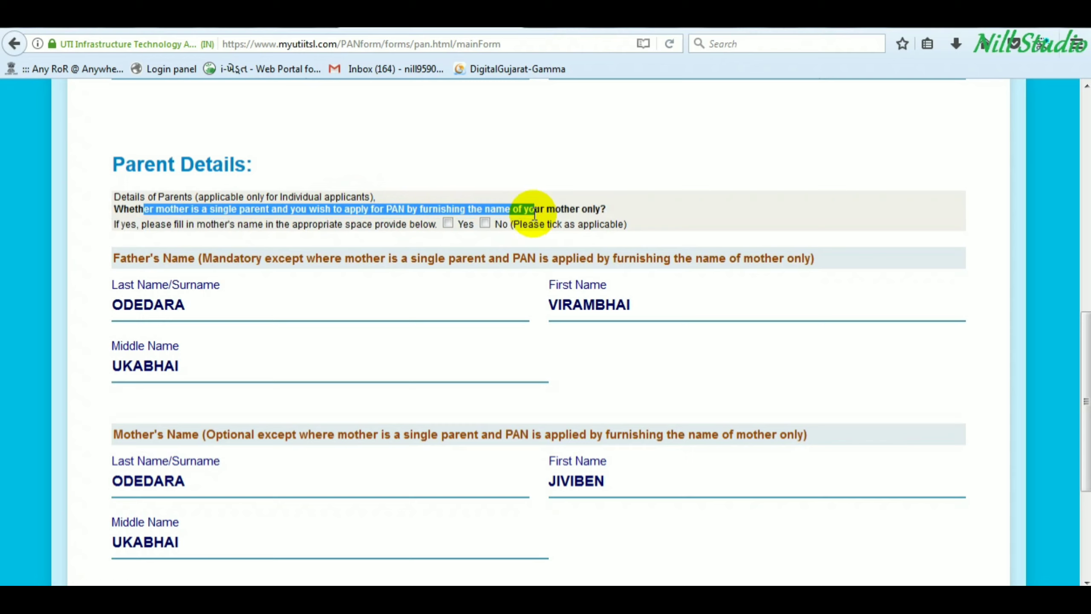
left_click(473, 204)
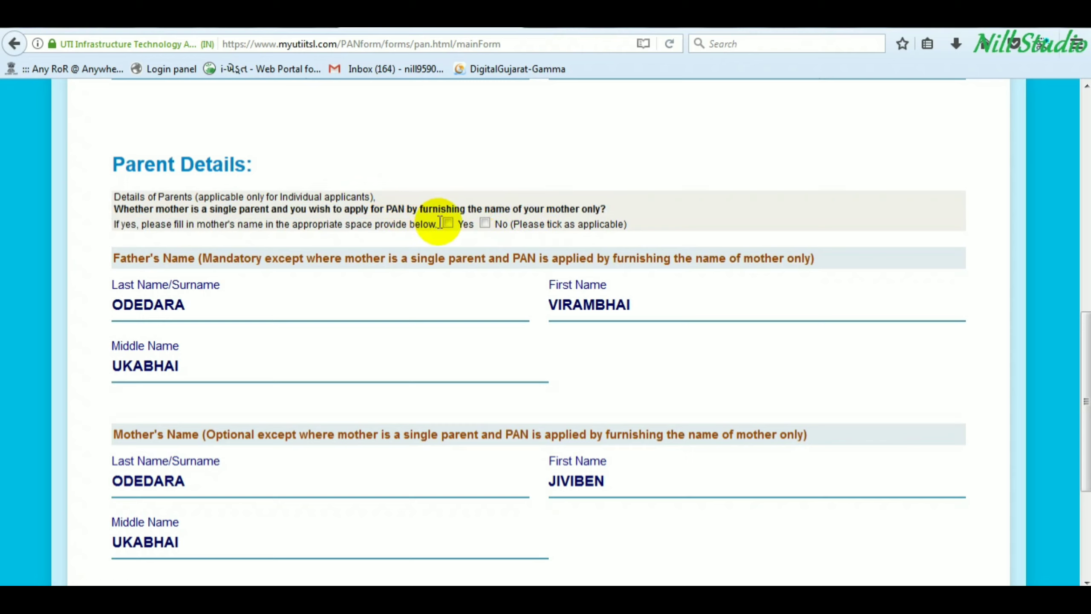
left_click(485, 223)
scroll(471, 311, "down", 5)
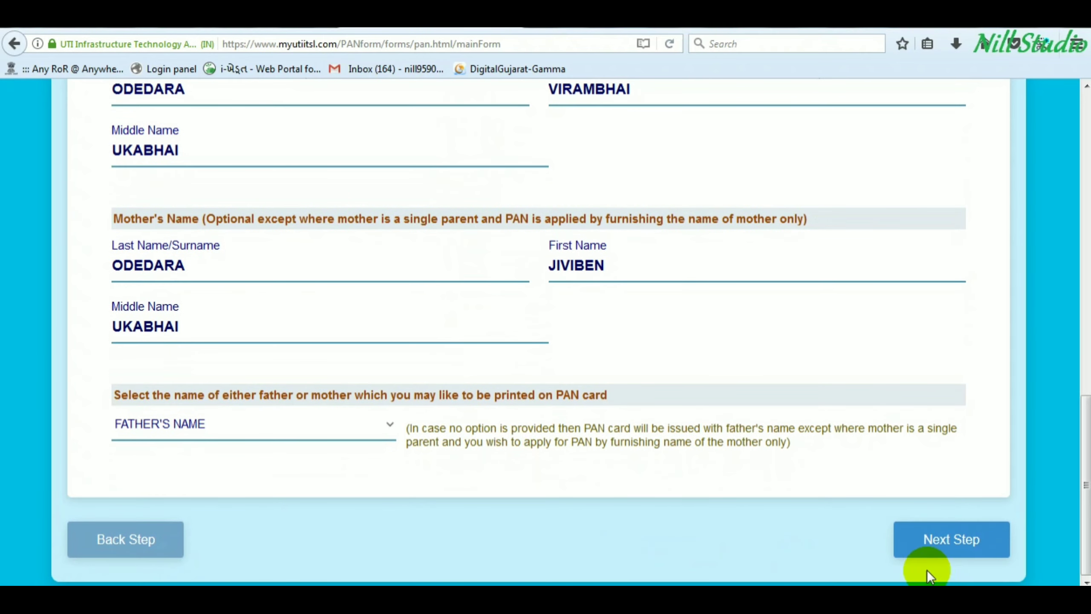
left_click(944, 541)
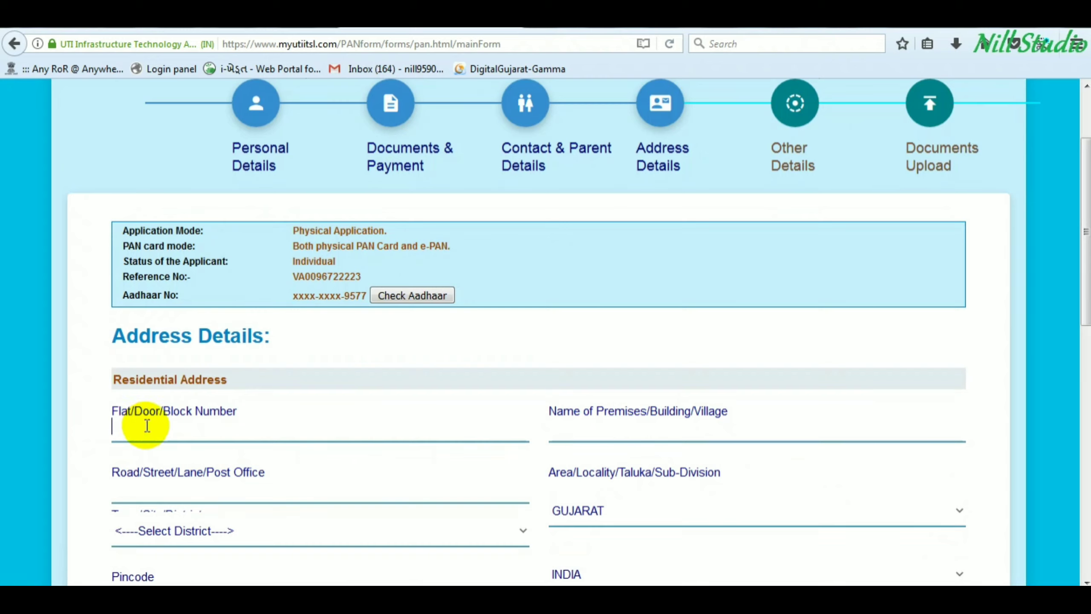
- Enter the flat, building, road and area lines of the residential address, correcting the road entry
left_click(181, 438)
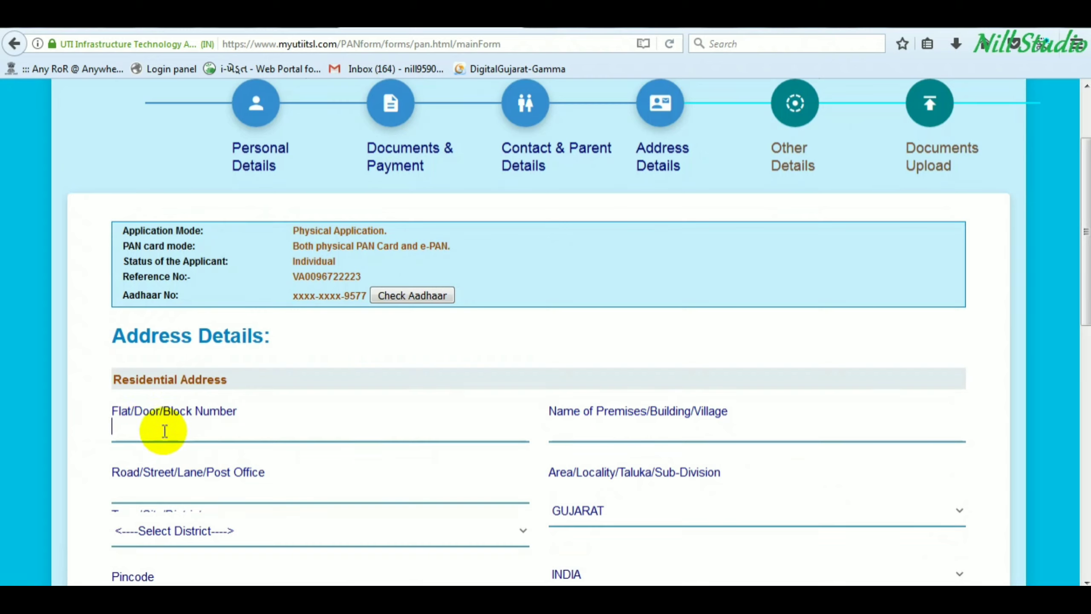
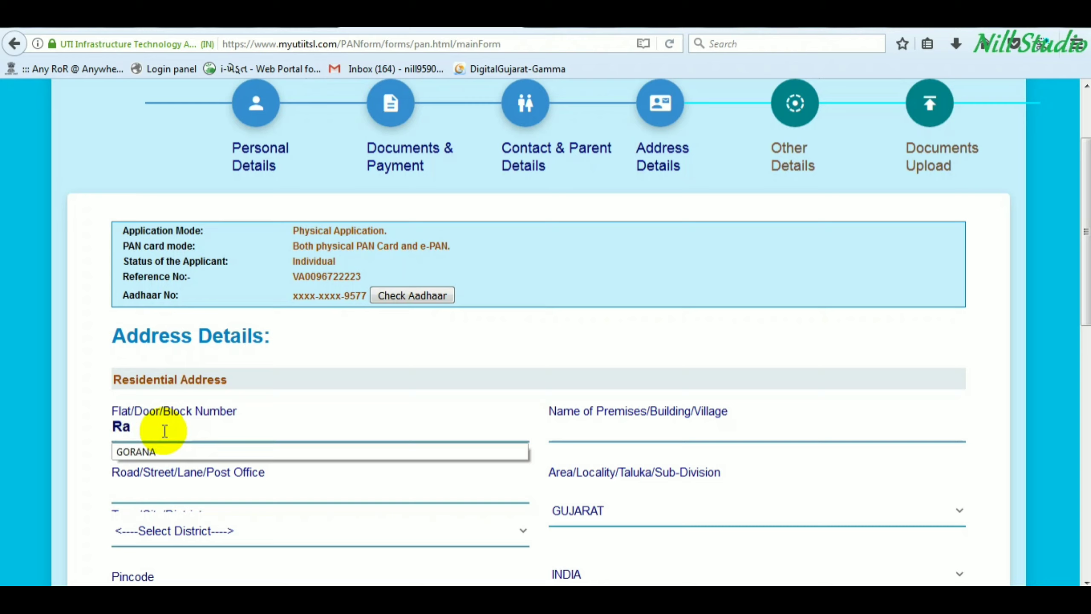
key("Tab")
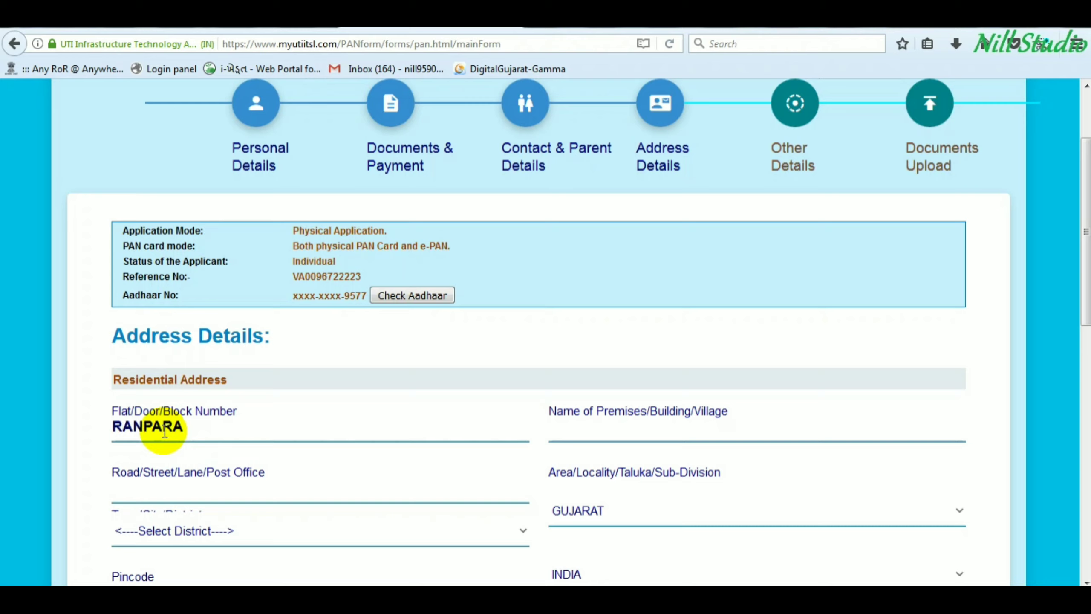
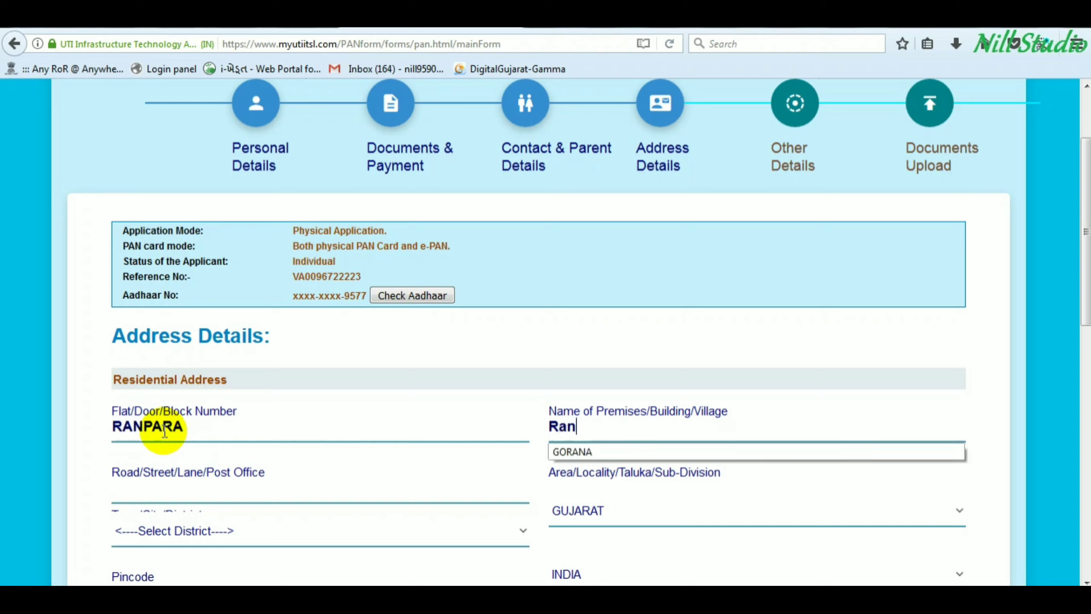
key("Tab")
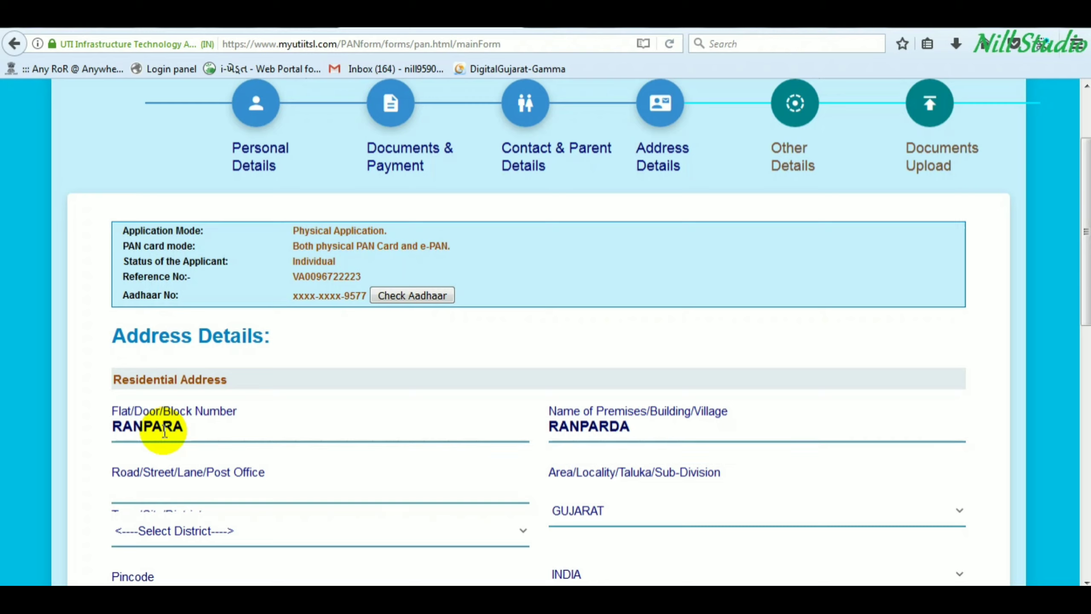
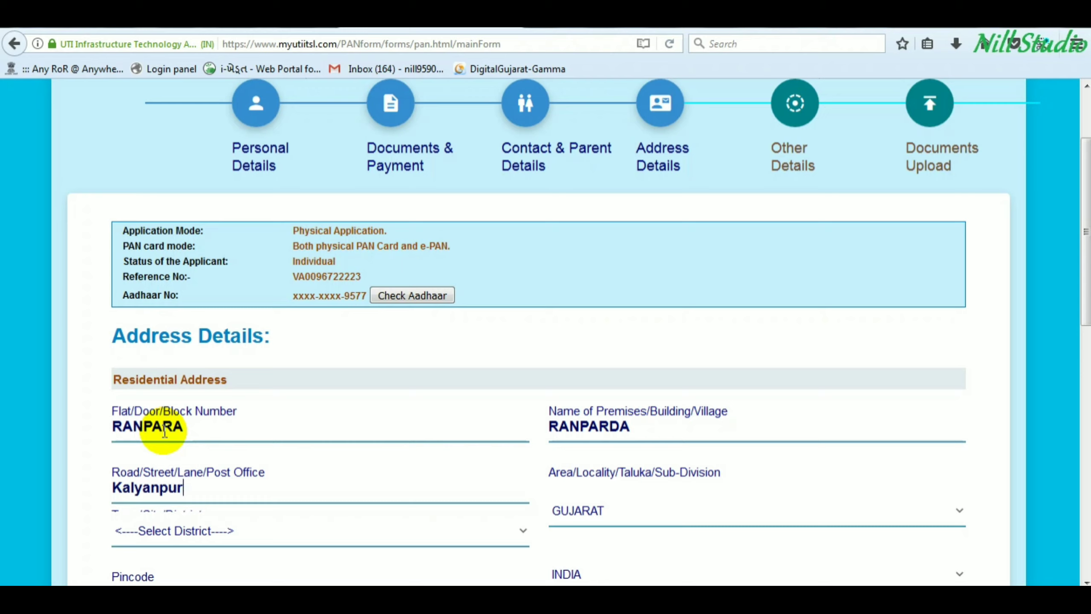
key("Tab")
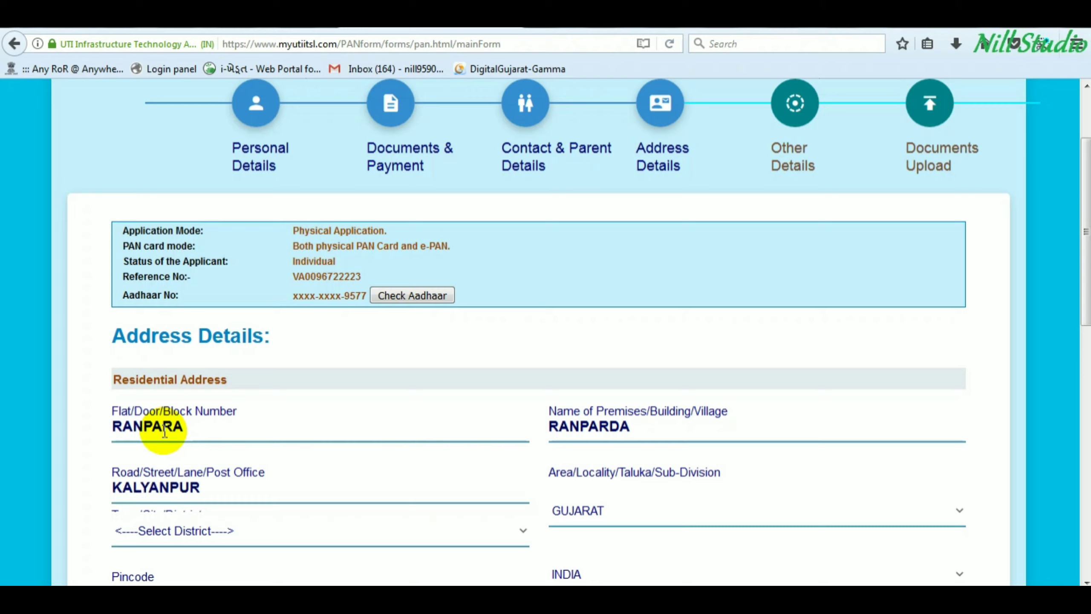
key("shift+Tab")
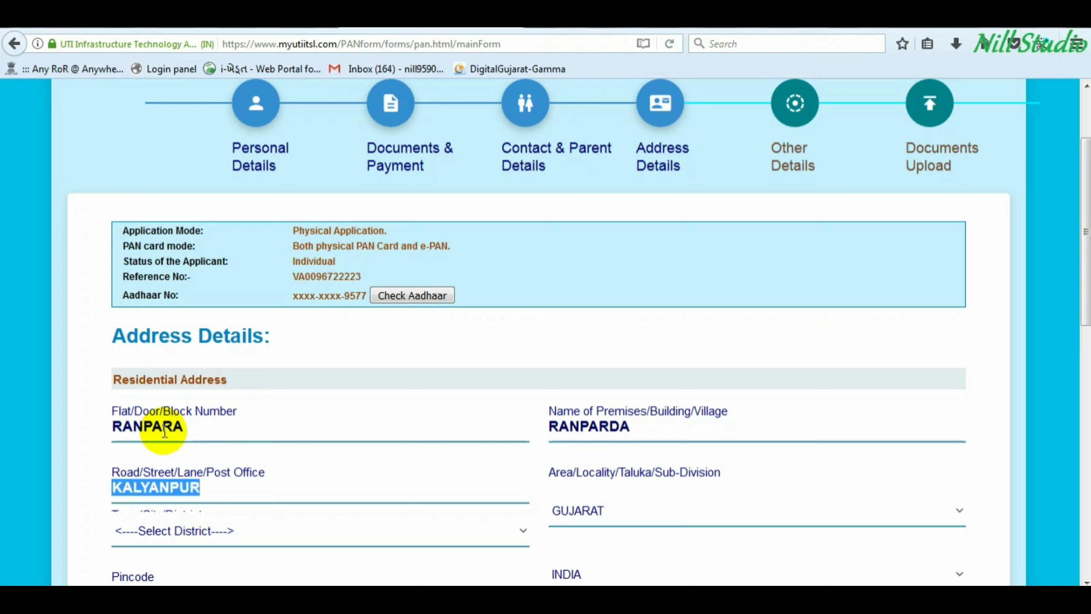
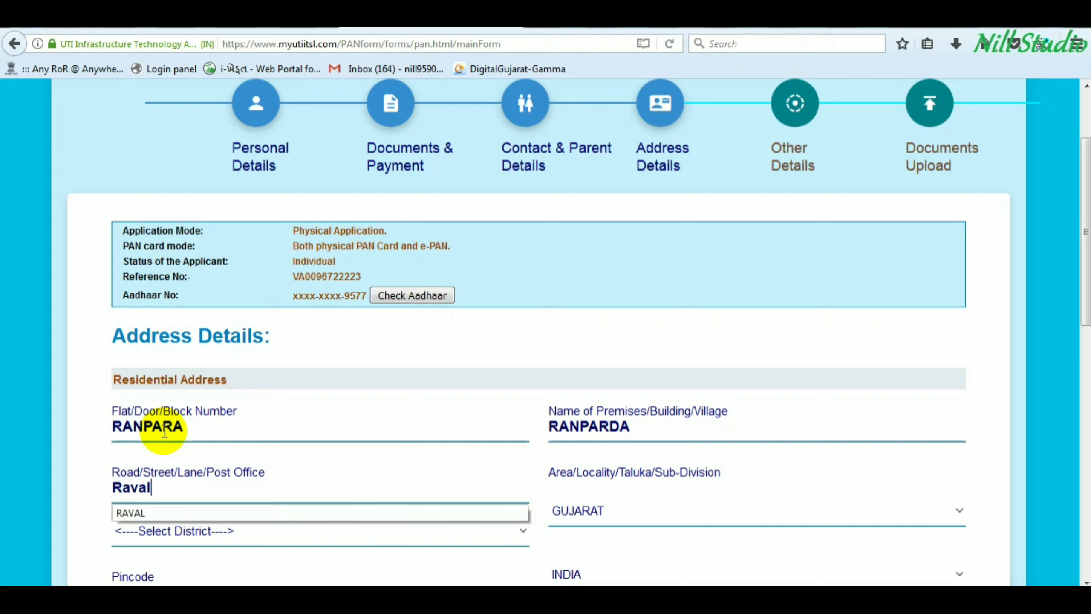
key("Down")
key("Tab")
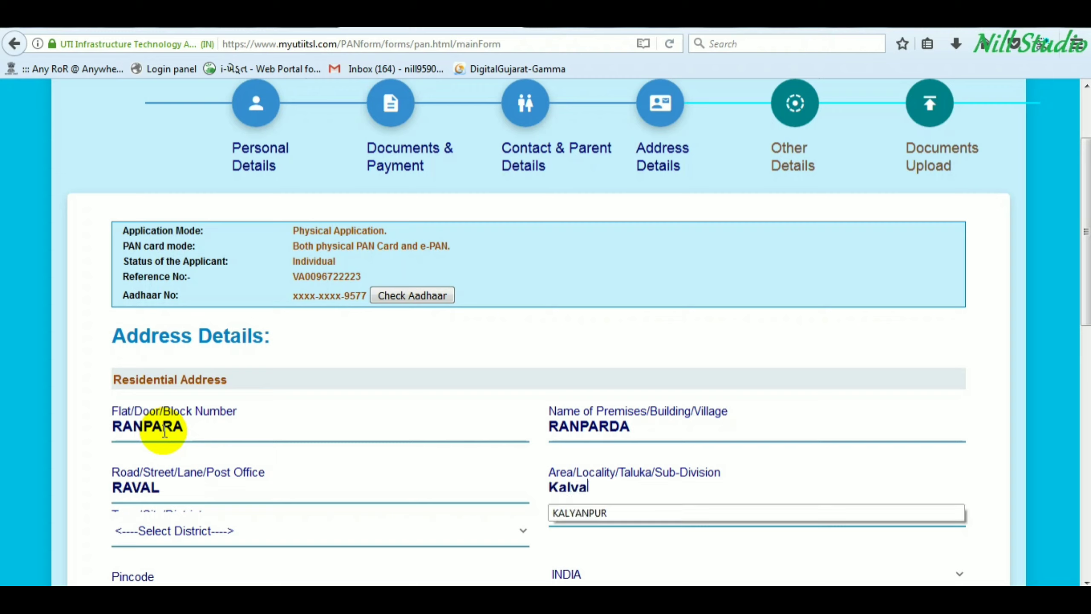
key("Down")
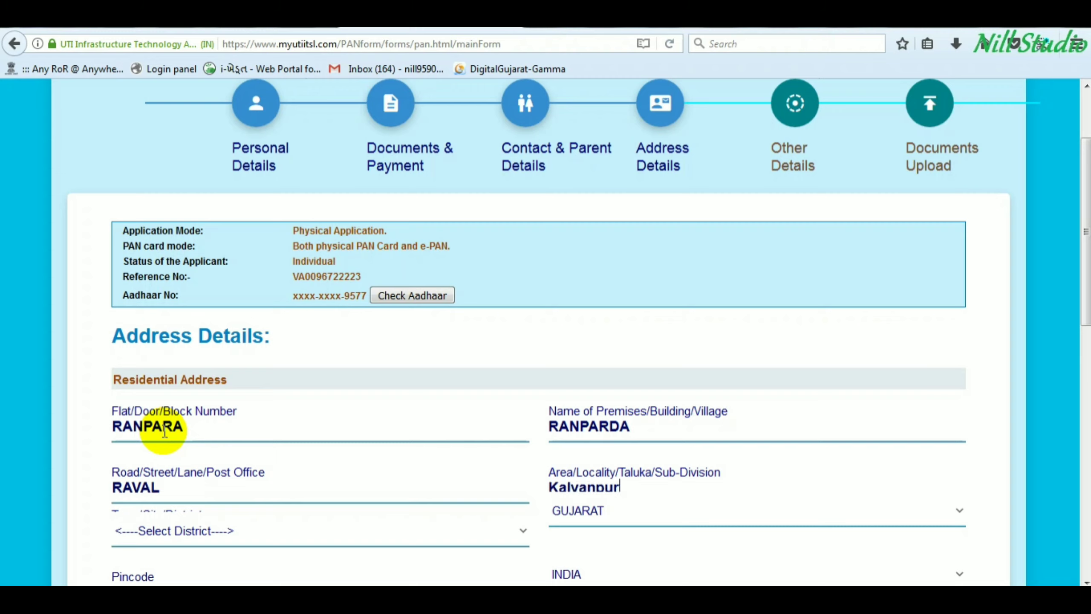
key("Tab")
- Choose the district from the list and enter the pincode
left_click(190, 533)
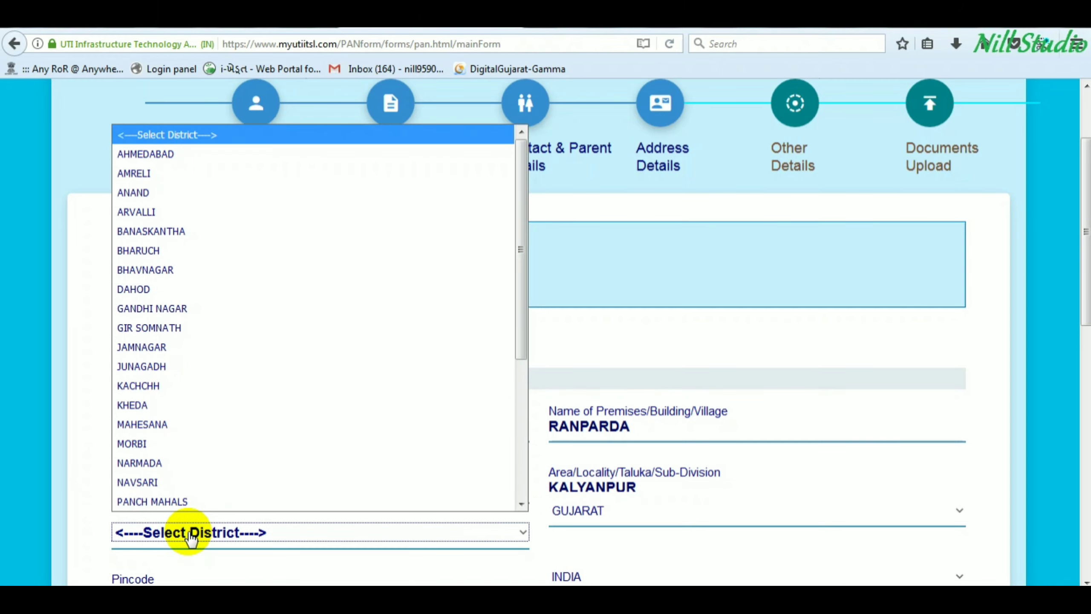
left_click(197, 347)
scroll(281, 495, "down", 4)
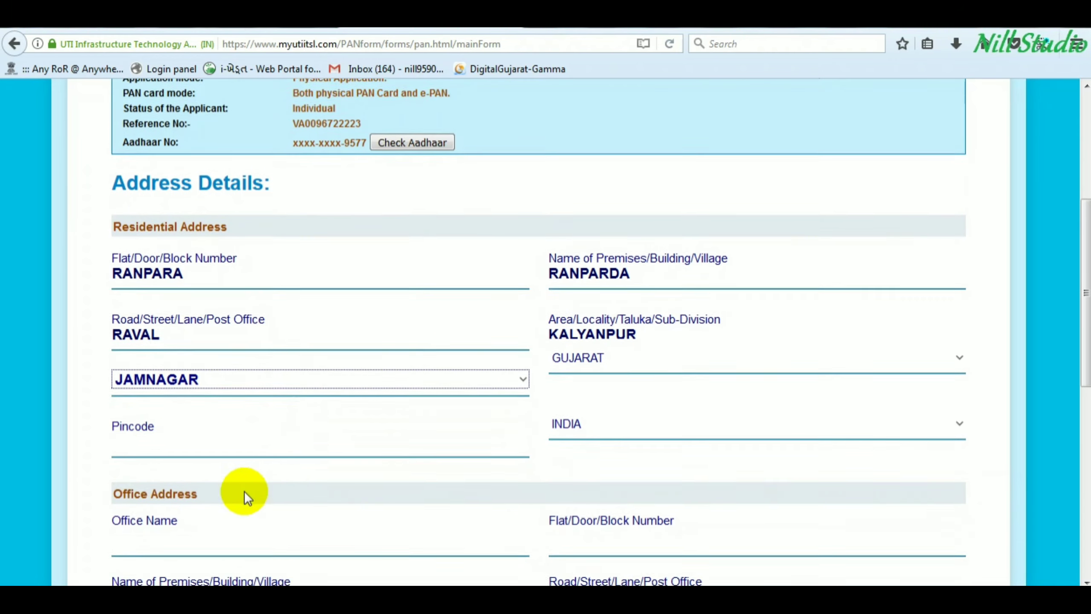
left_click(158, 416)
type("361325")
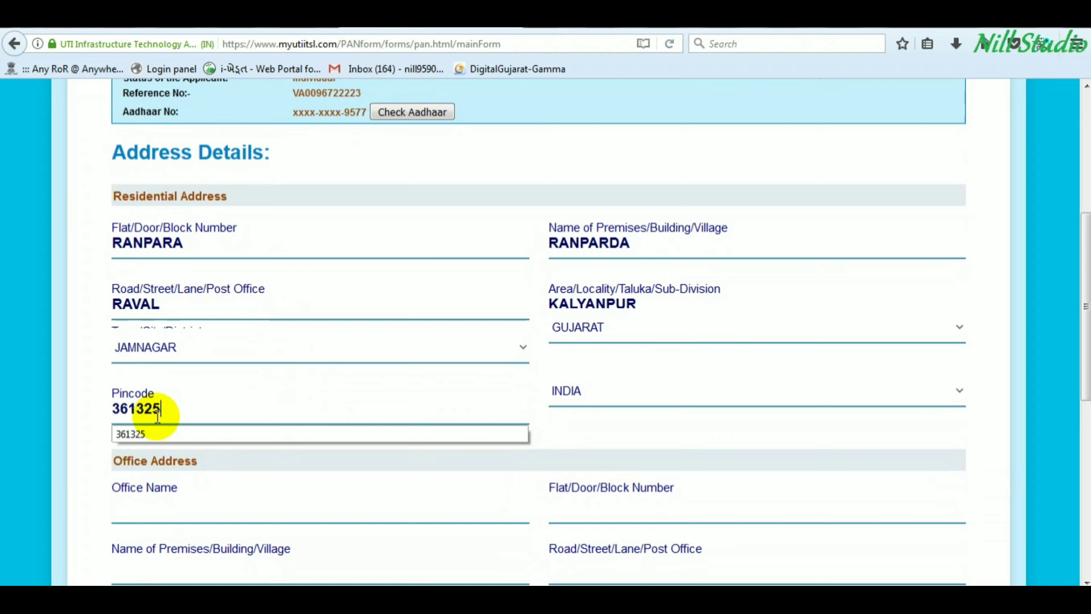
key("Tab")
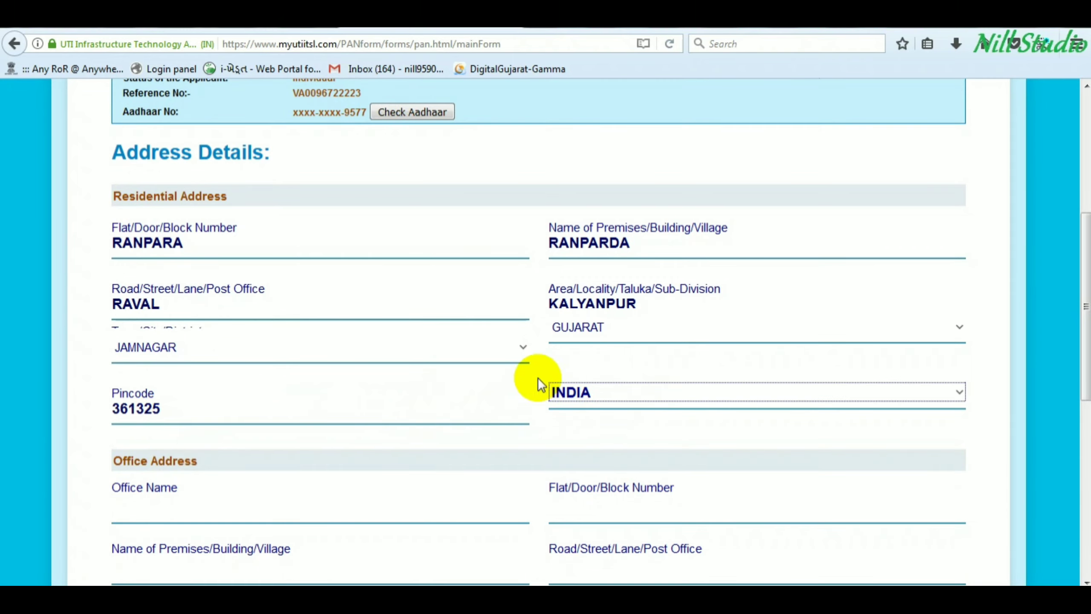
- Set Source of Income to No Income and dismiss the resulting notice
scroll(401, 419, "down", 2)
left_click_drag(123, 366, 201, 370)
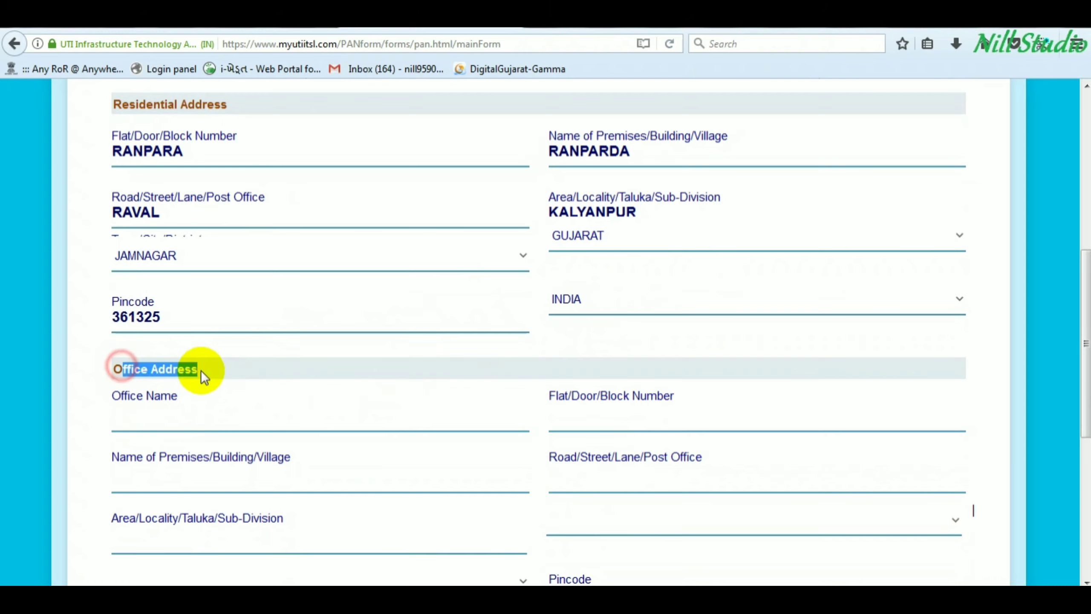
left_click(183, 403)
scroll(185, 406, "down", 6)
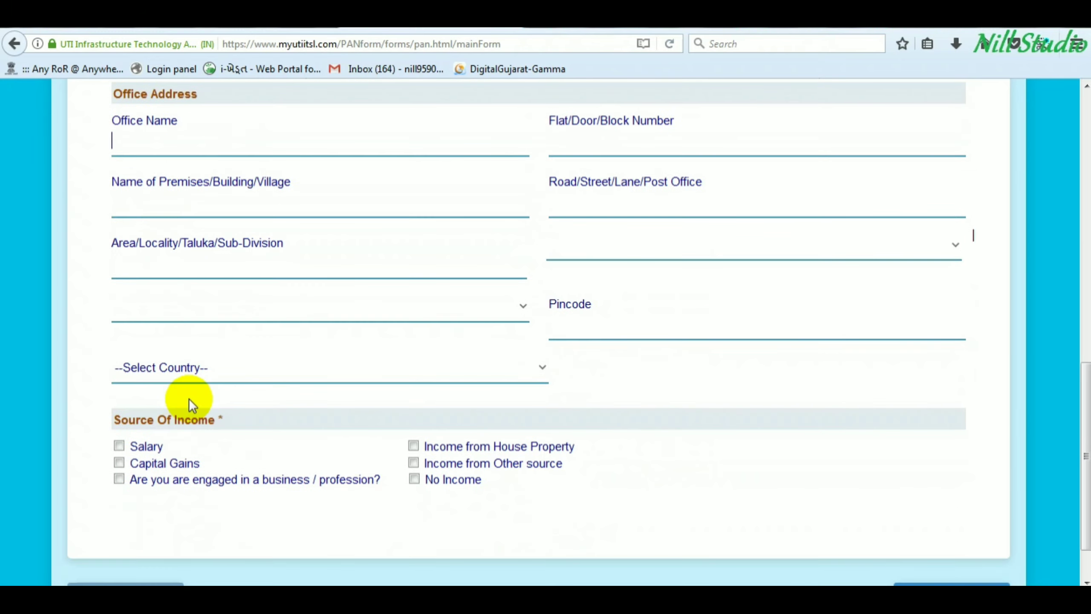
scroll(189, 399, "down", 2)
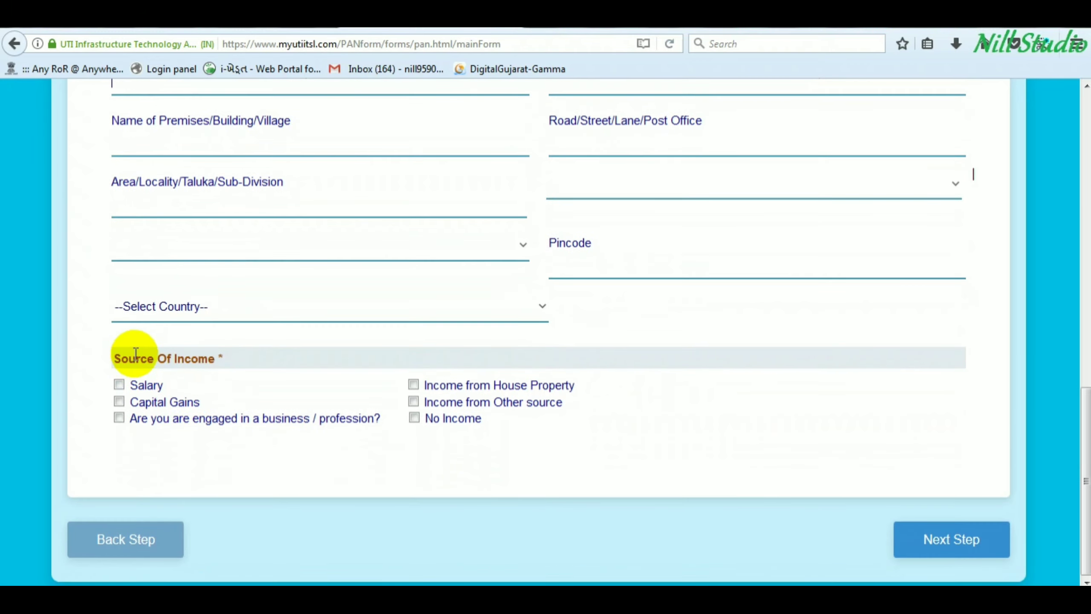
left_click_drag(122, 359, 216, 356)
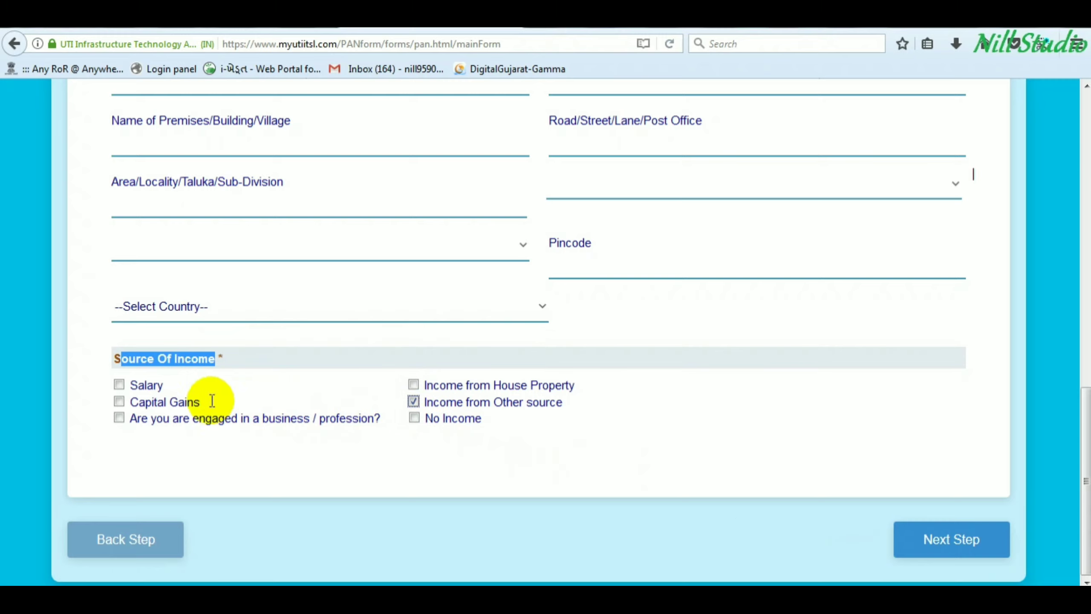
left_click_drag(129, 385, 188, 402)
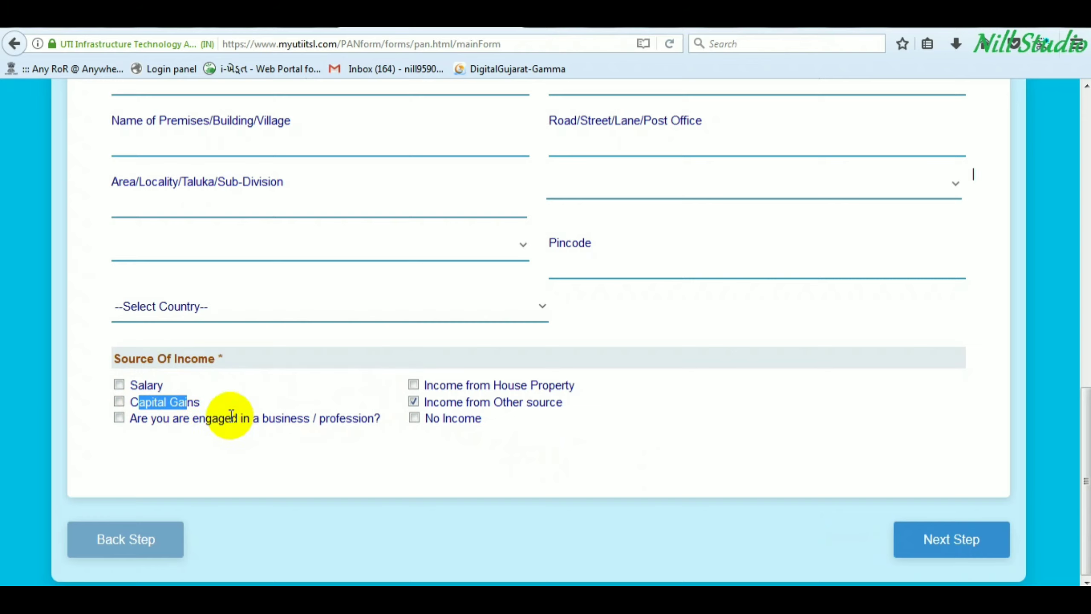
left_click_drag(439, 385, 474, 386)
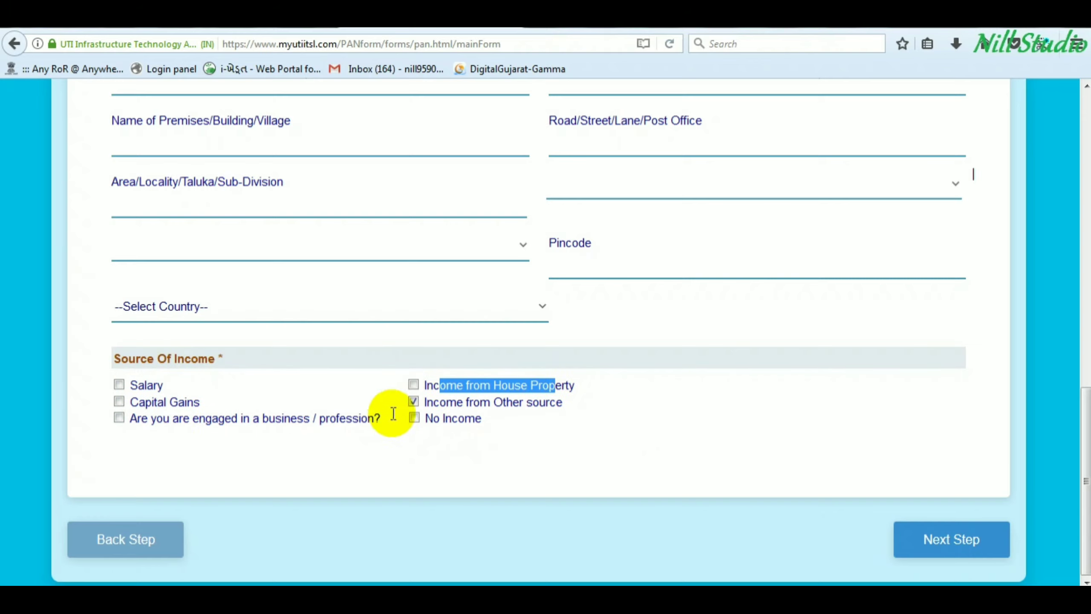
left_click(414, 418)
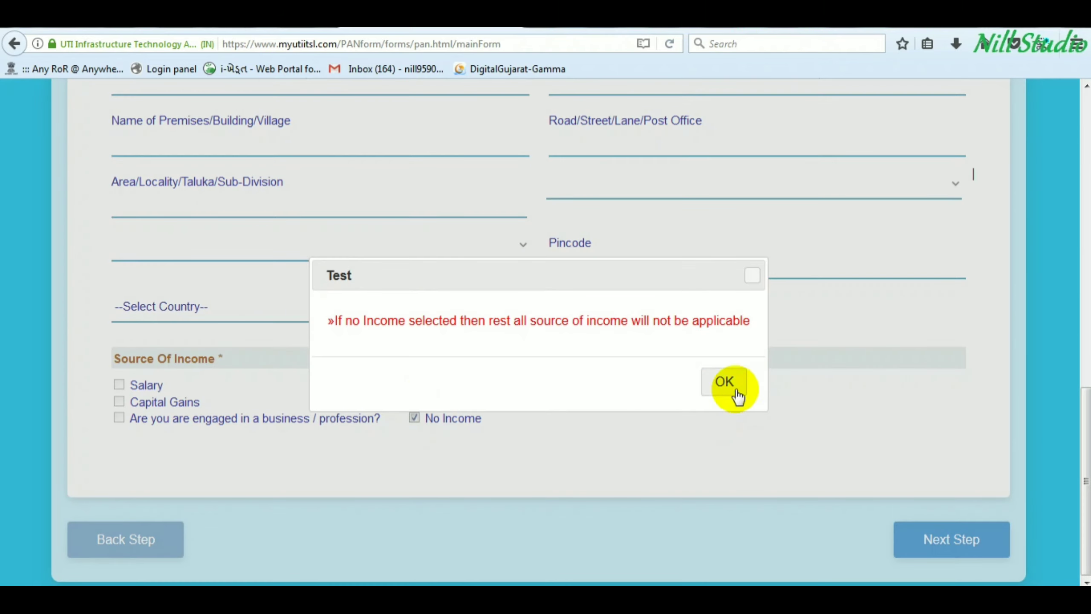
left_click(725, 382)
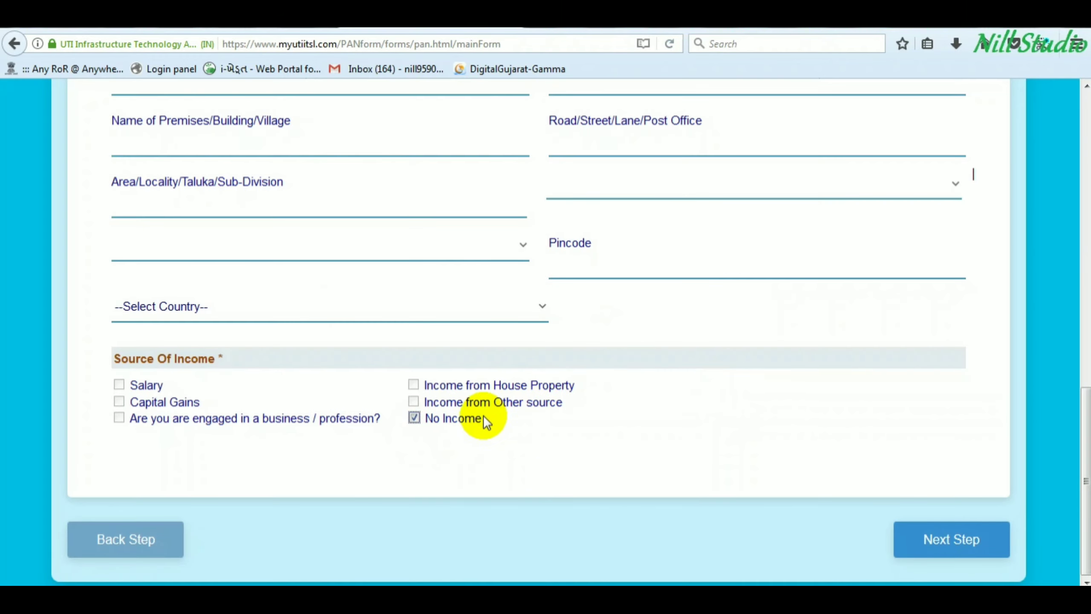
- Move to Other Details, dismiss the AO Code reminder, and change the AO number to 4
left_click(959, 541)
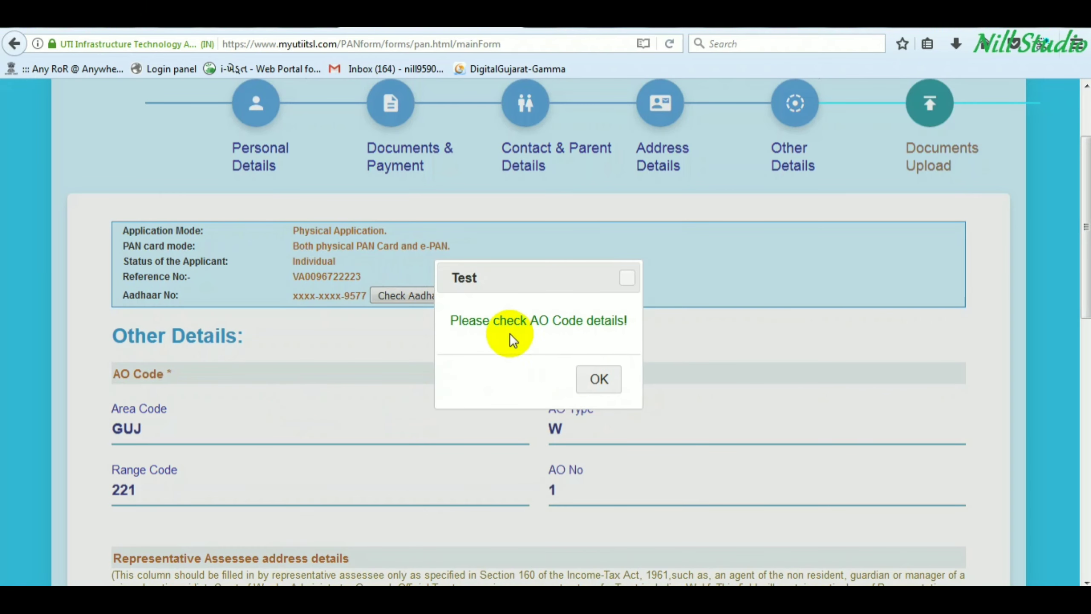
left_click(599, 380)
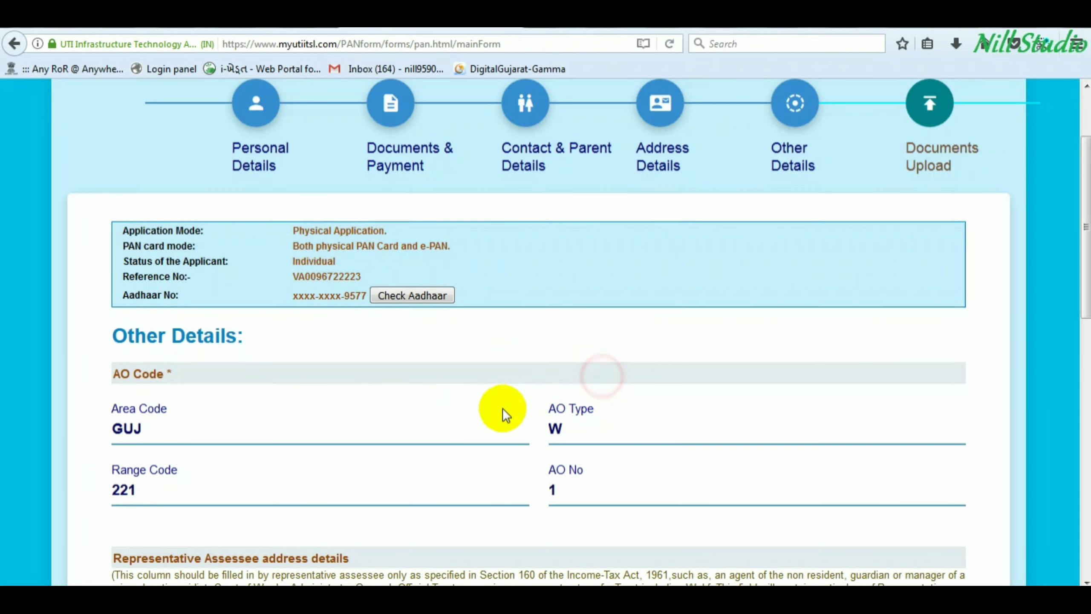
scroll(503, 415, "down", 2)
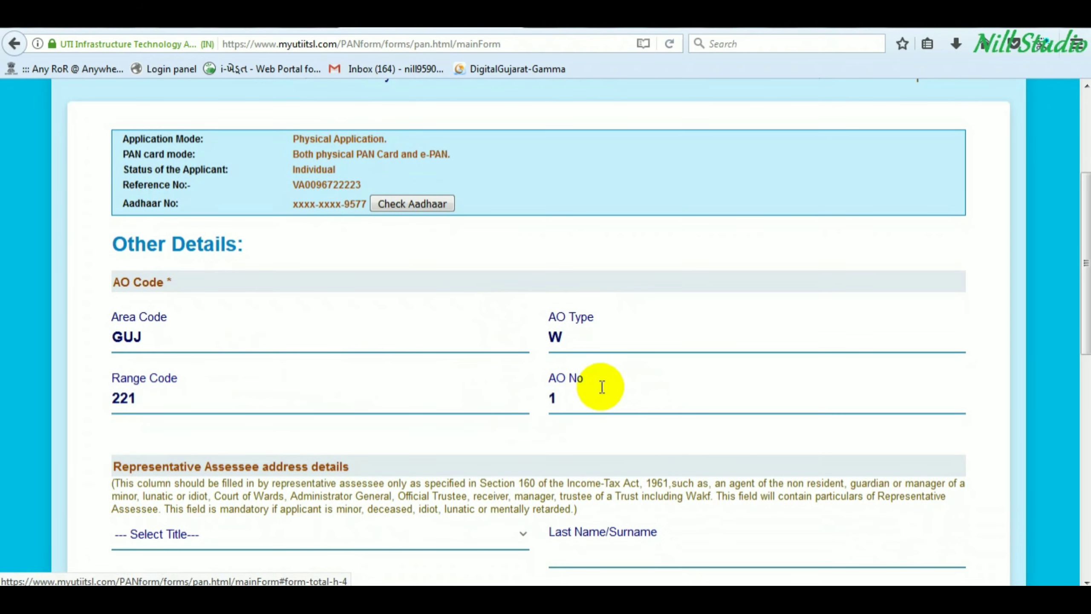
double_click(572, 398)
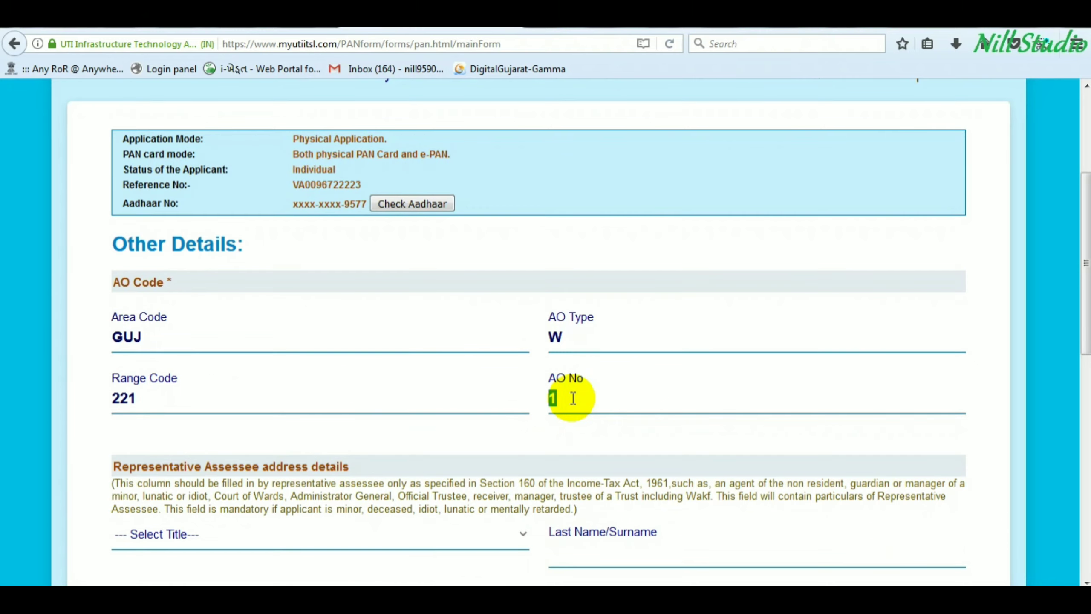
type("4")
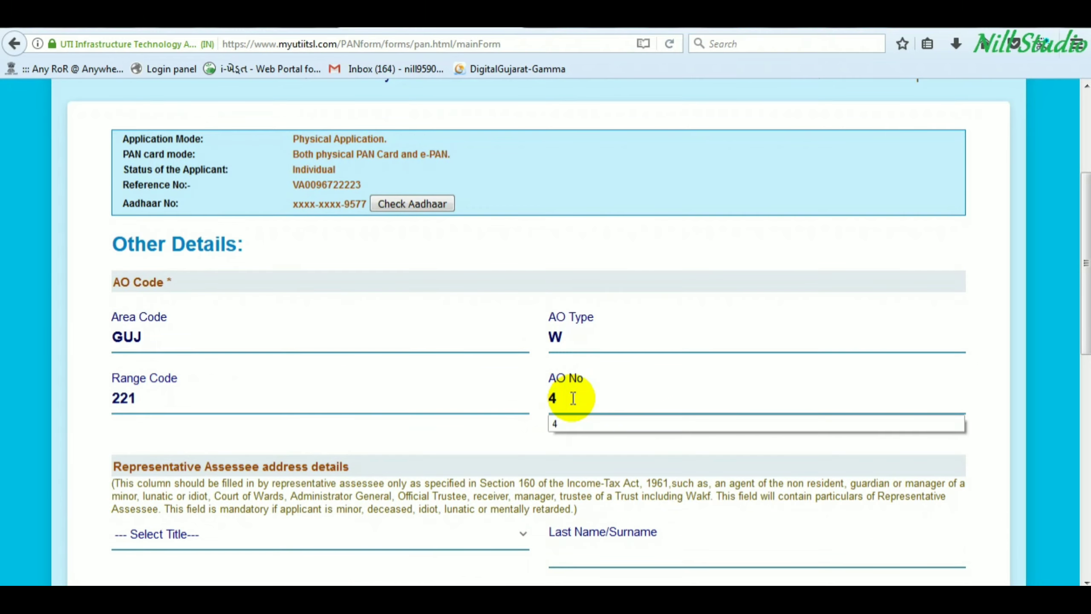
- Declare the capacity as HIMSELF/HERSELF and enter the verification place
scroll(389, 438, "down", 4)
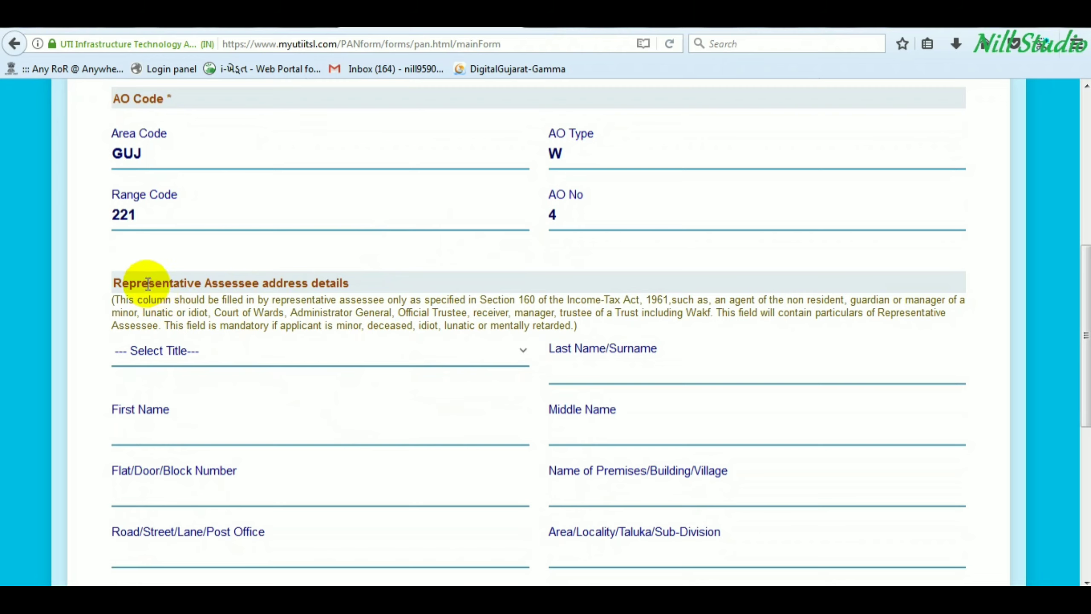
left_click_drag(147, 283, 283, 283)
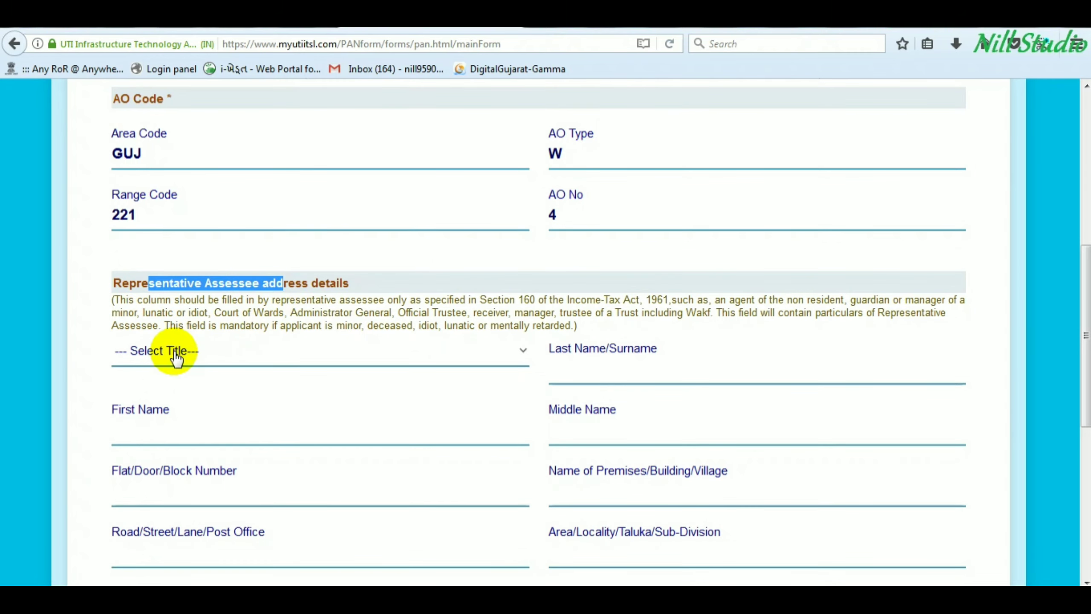
scroll(177, 357, "down", 2)
scroll(191, 315, "down", 2)
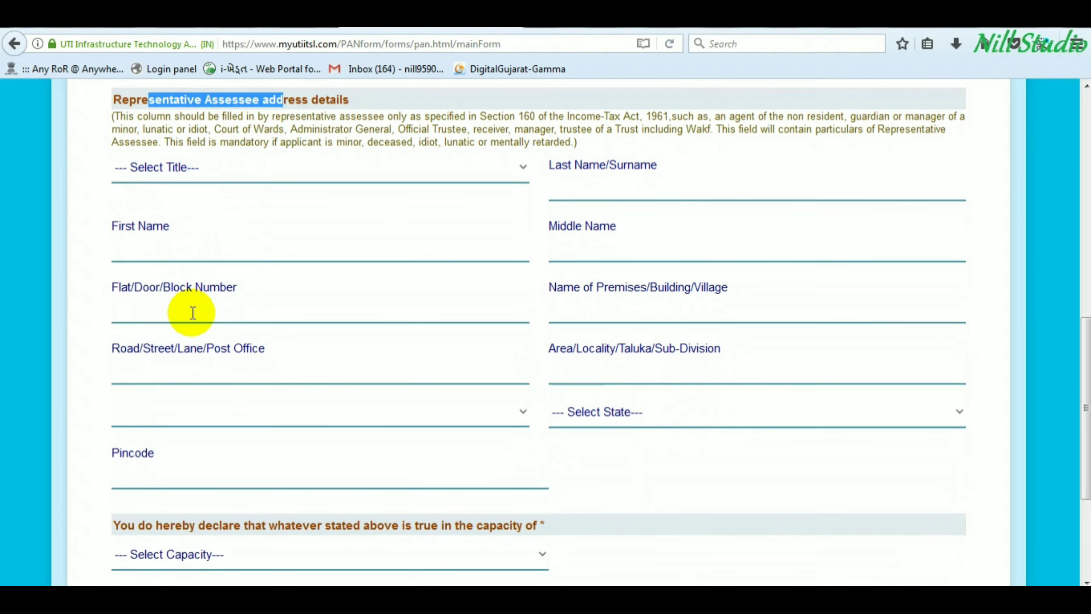
scroll(193, 313, "up", 3)
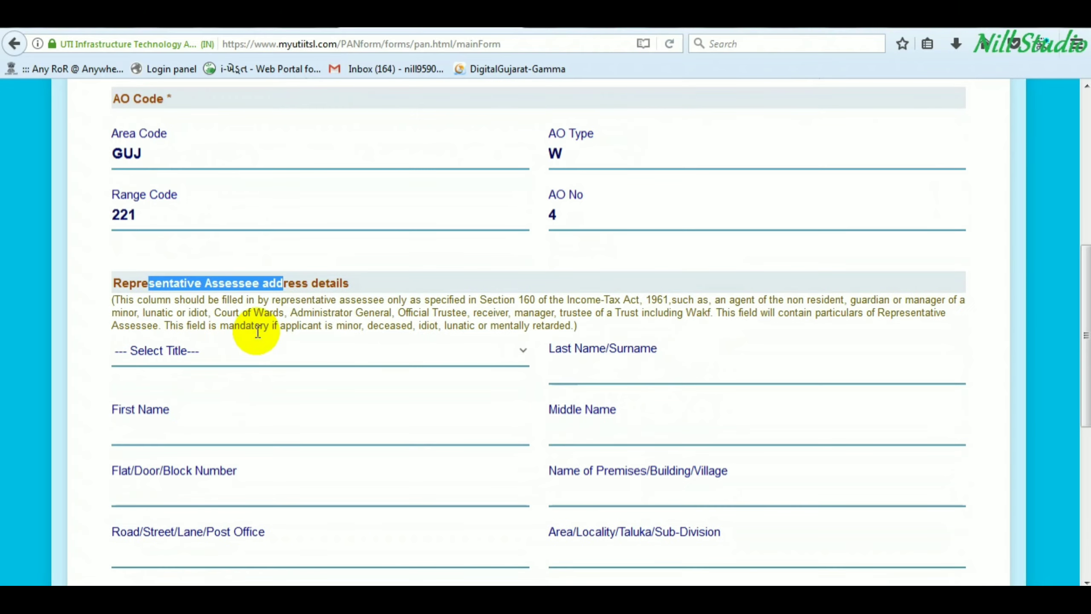
scroll(254, 331, "down", 6)
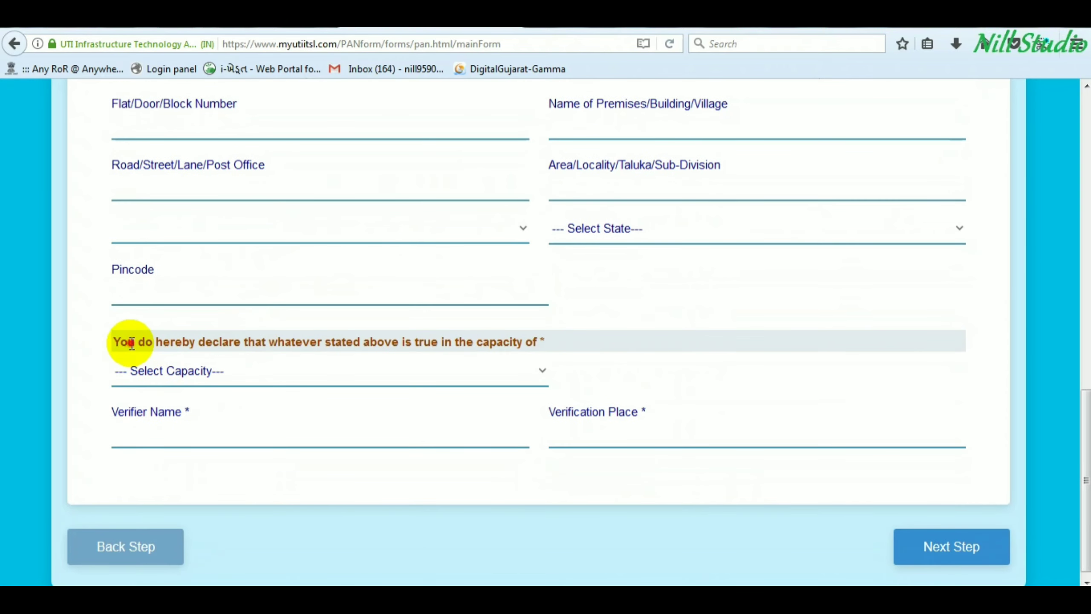
left_click_drag(127, 342, 234, 342)
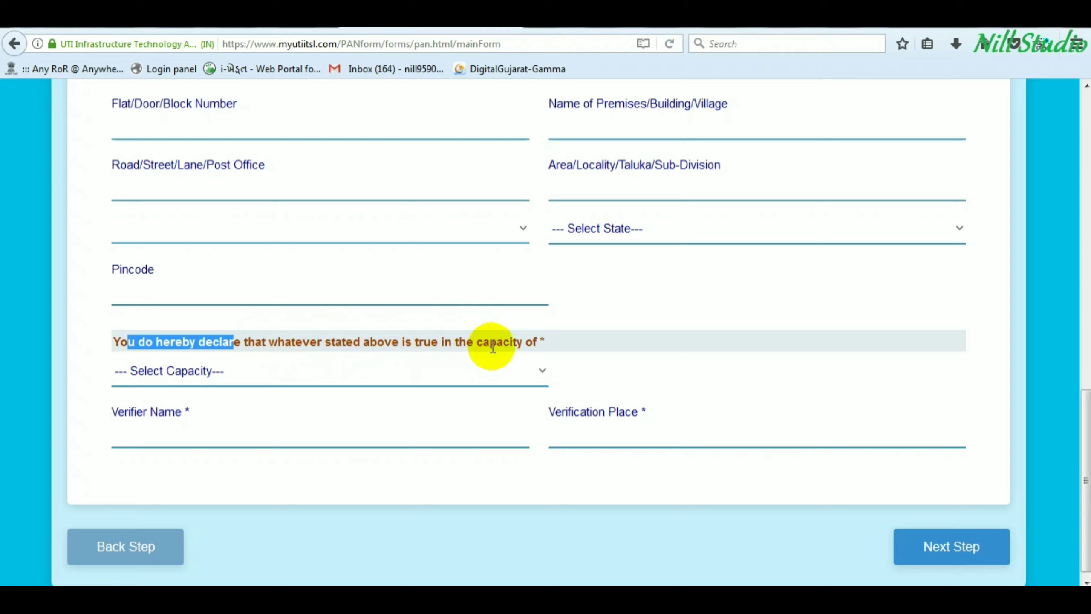
left_click(190, 373)
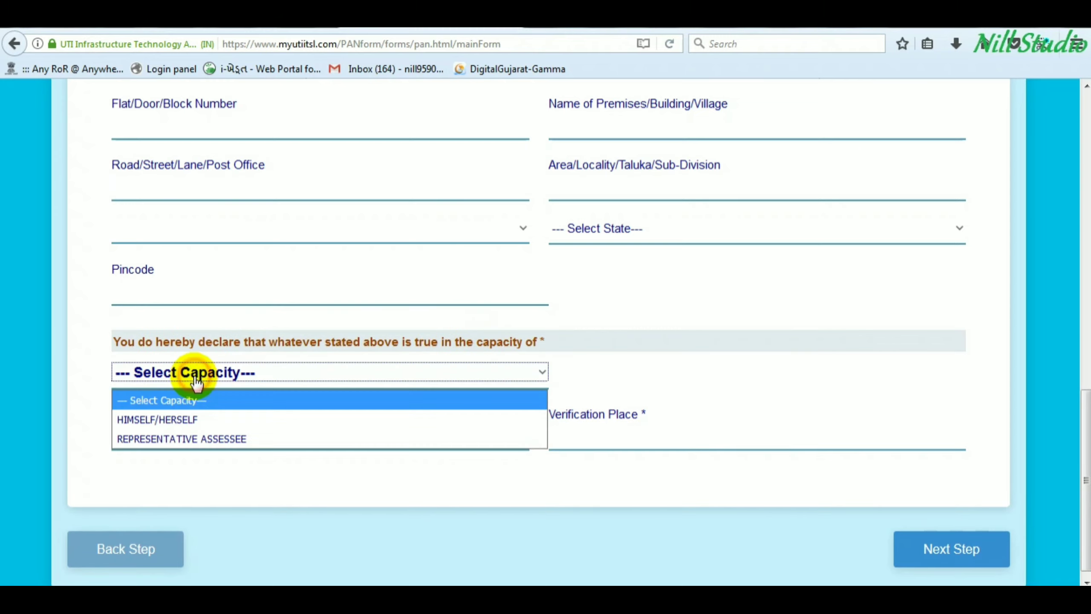
left_click(168, 421)
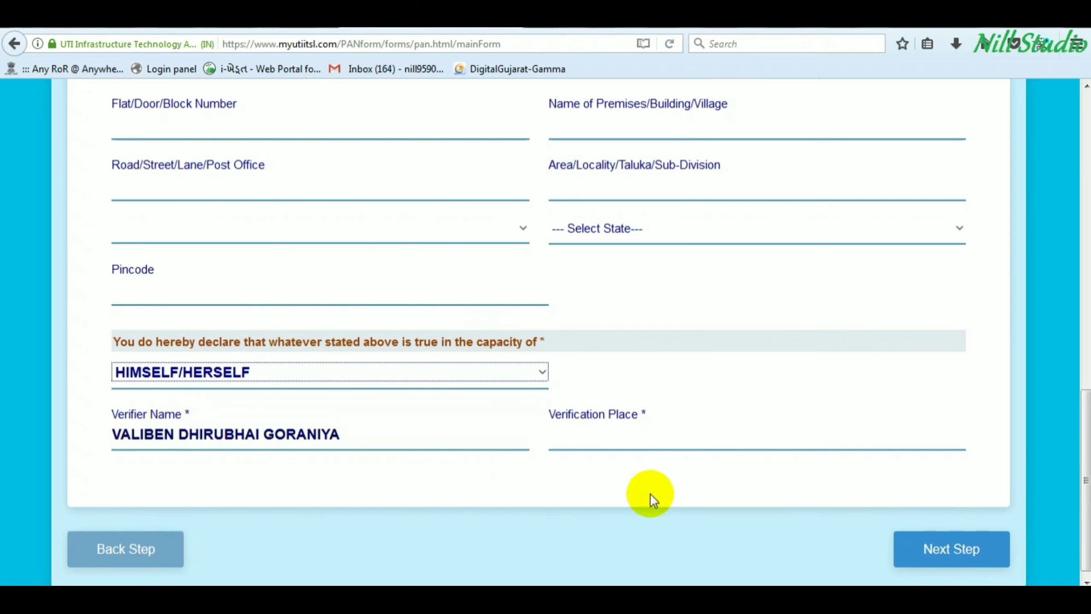
left_click(572, 439)
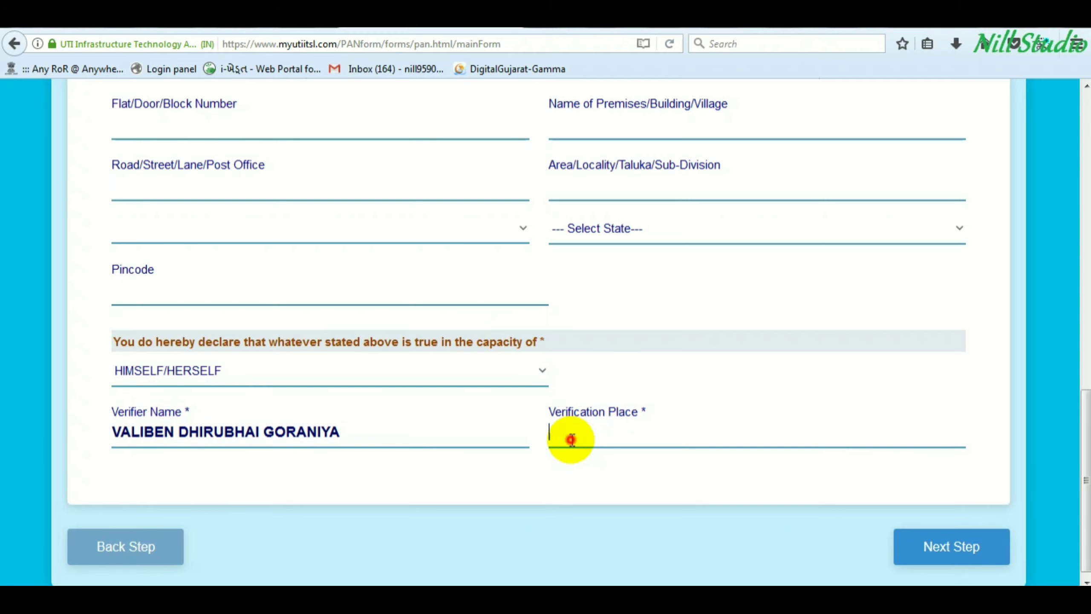
type("Ranparda")
left_click(949, 550)
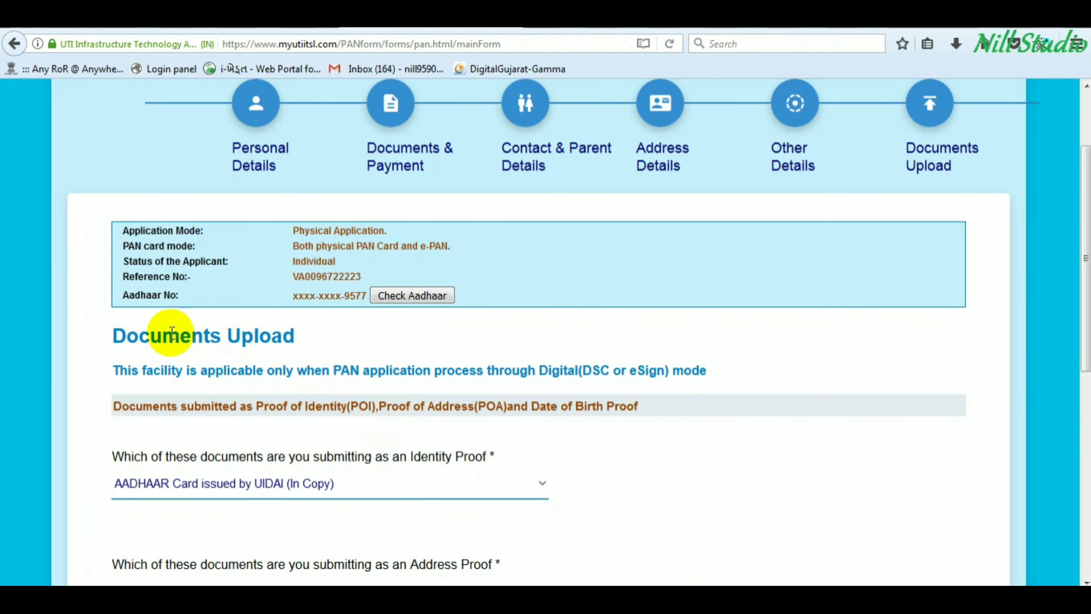
left_click_drag(138, 336, 310, 339)
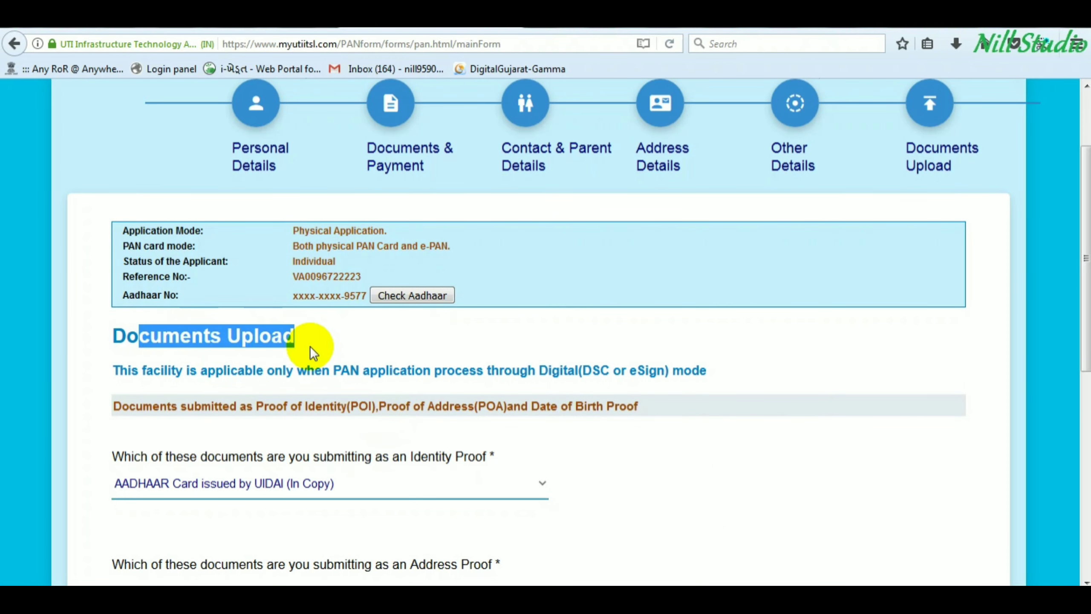
scroll(310, 349, "down", 2)
scroll(211, 418, "down", 3)
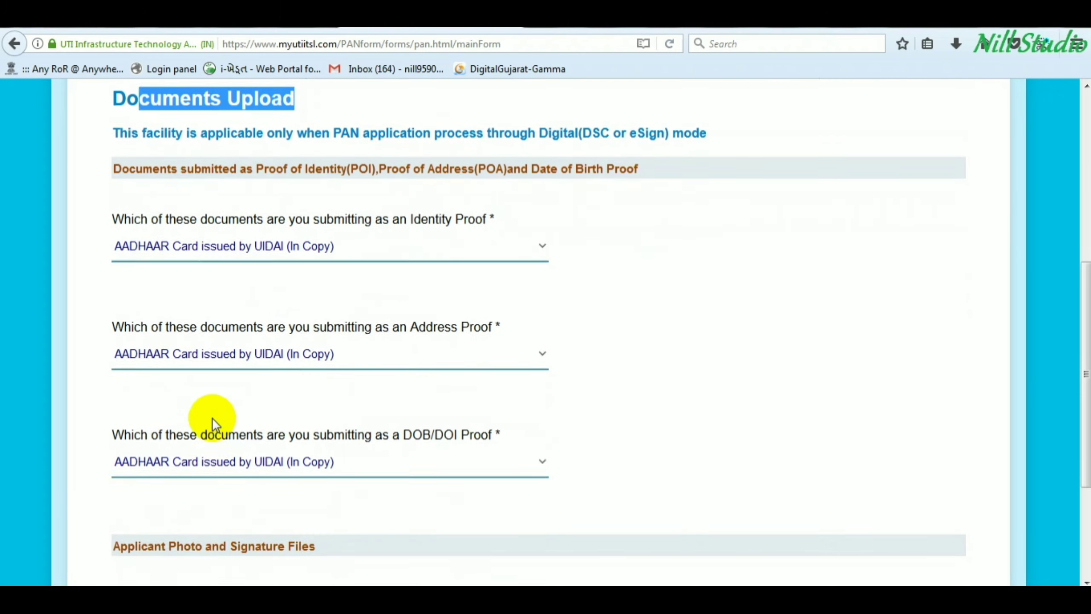
scroll(187, 499, "down", 2)
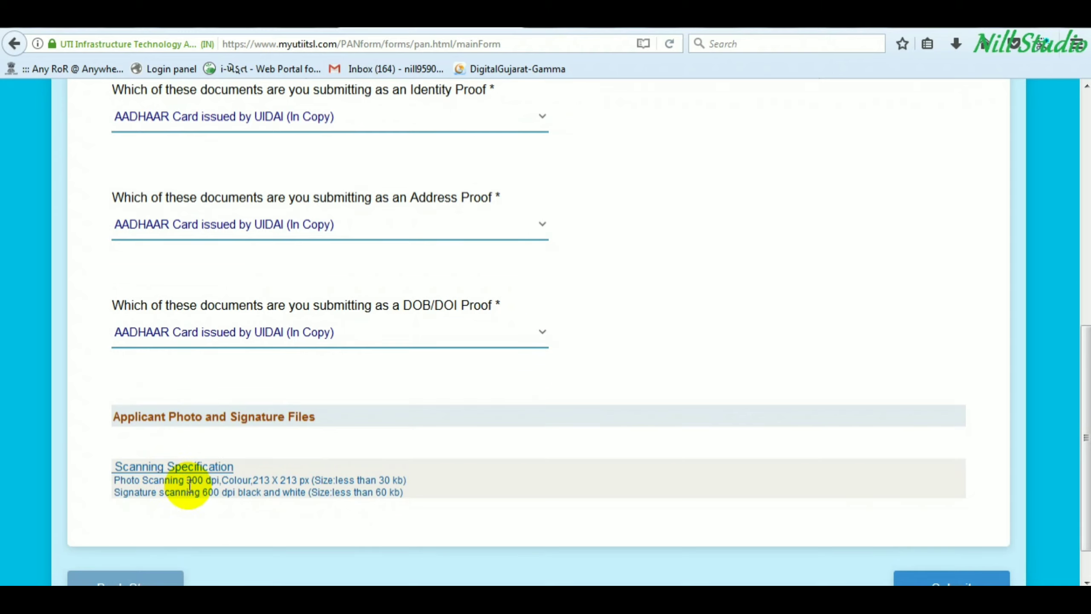
left_click_drag(187, 482, 340, 480)
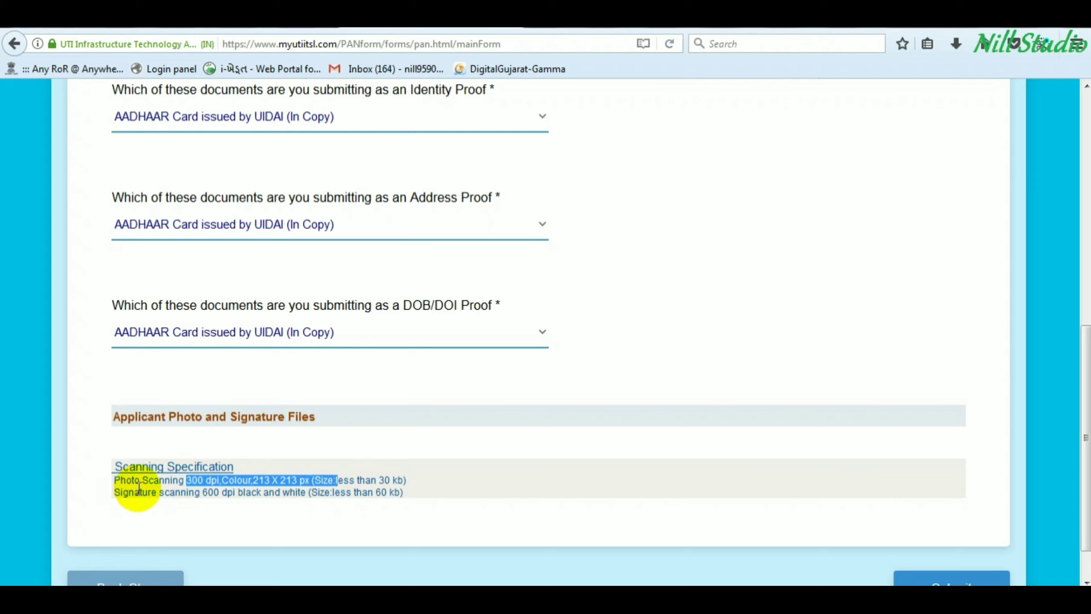
left_click_drag(140, 492, 402, 492)
left_click(305, 490)
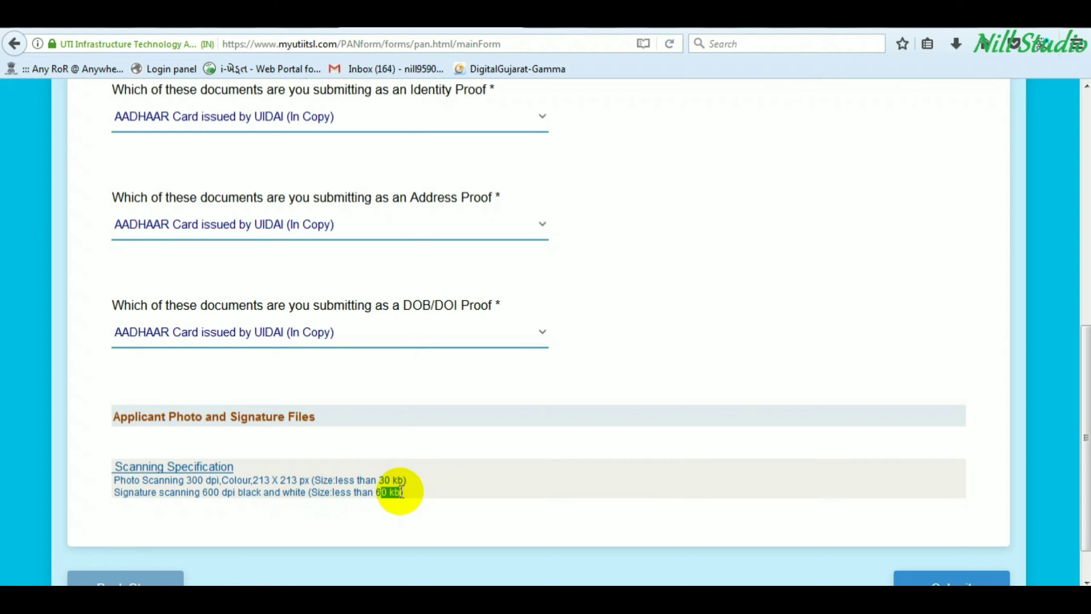
left_click(446, 468)
scroll(448, 467, "down", 1)
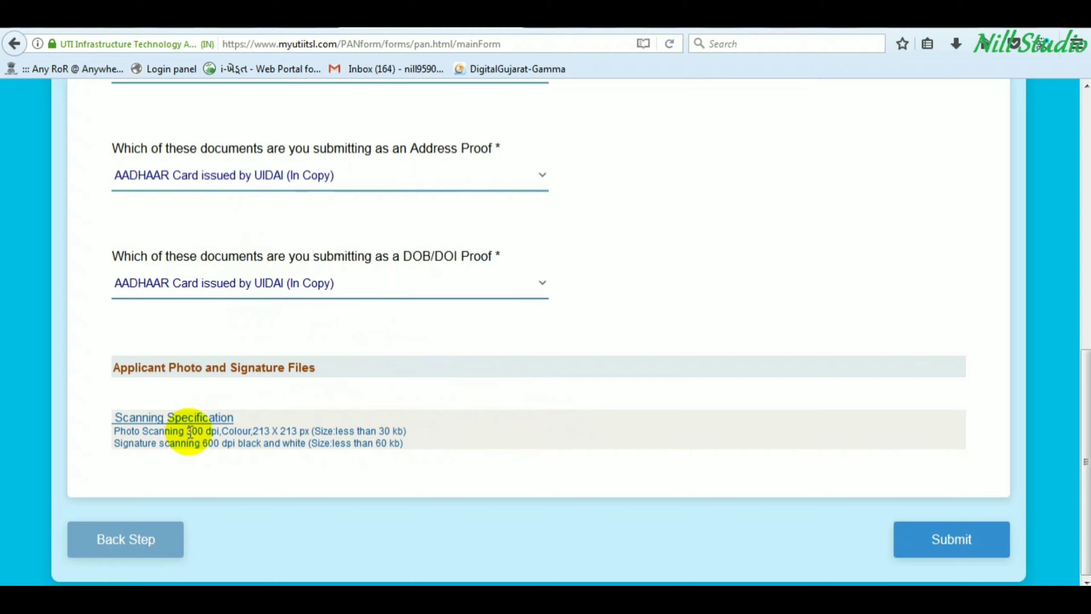
left_click_drag(190, 431, 228, 445)
left_click(230, 443)
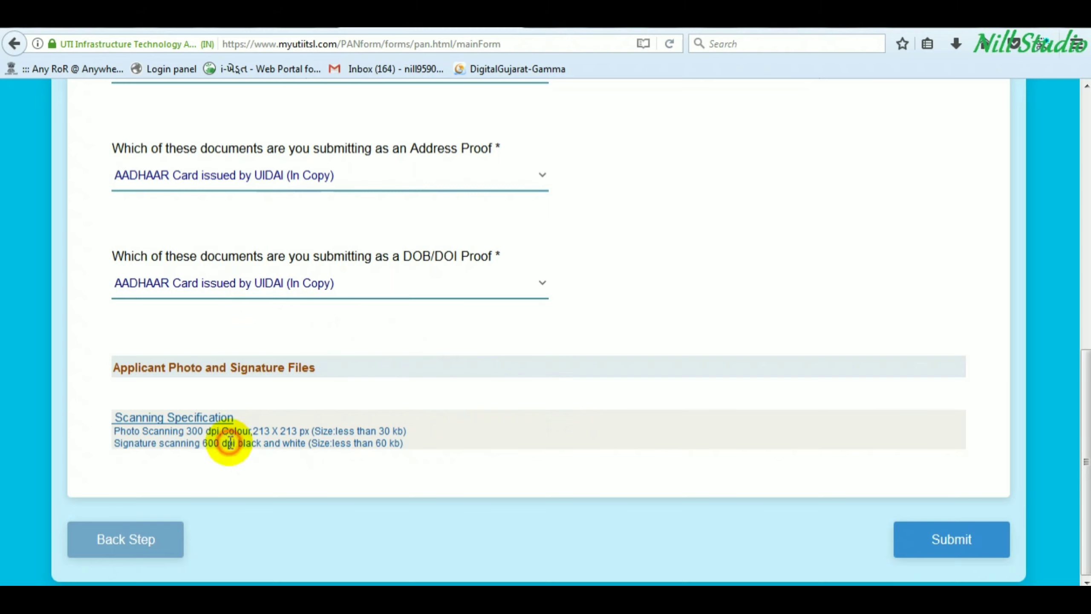
- Submit the PAN application, download its acknowledgment PDF, open it in Acrobat Reader and start printing
left_click(954, 541)
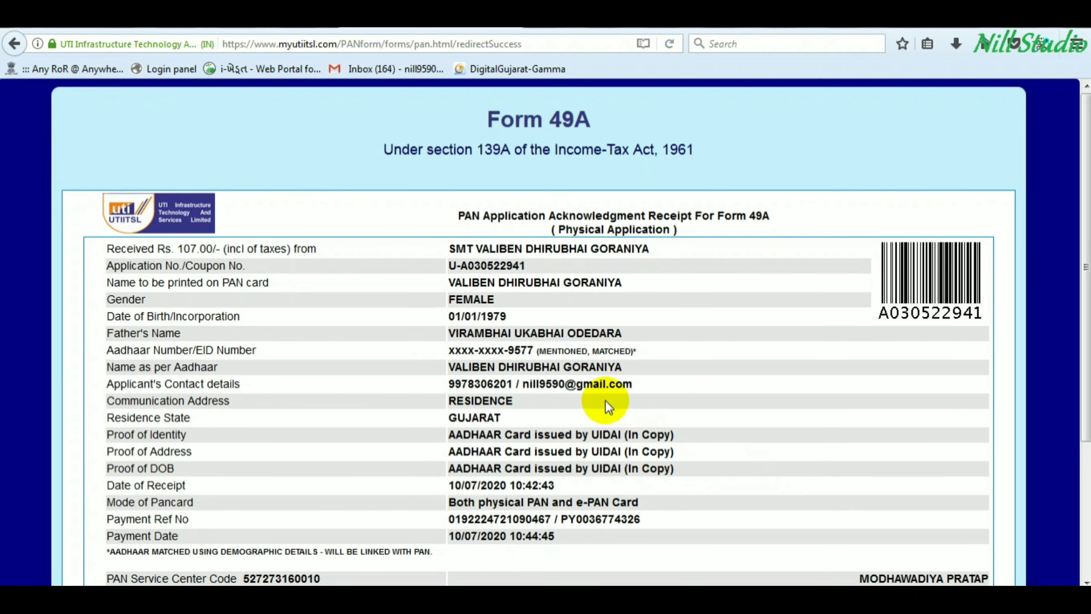
scroll(553, 333, "down", 3)
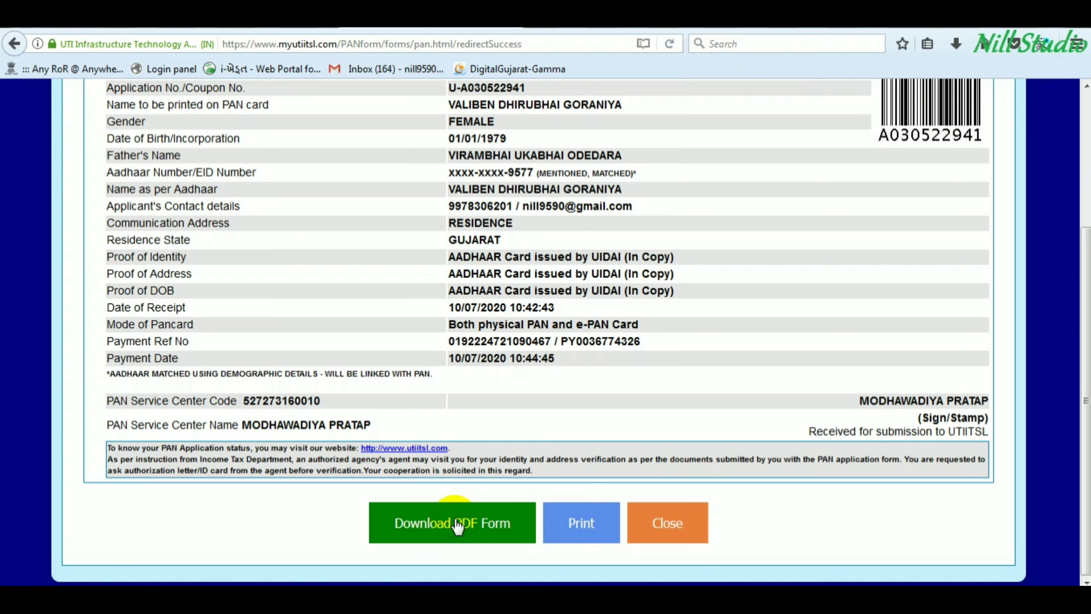
left_click(458, 525)
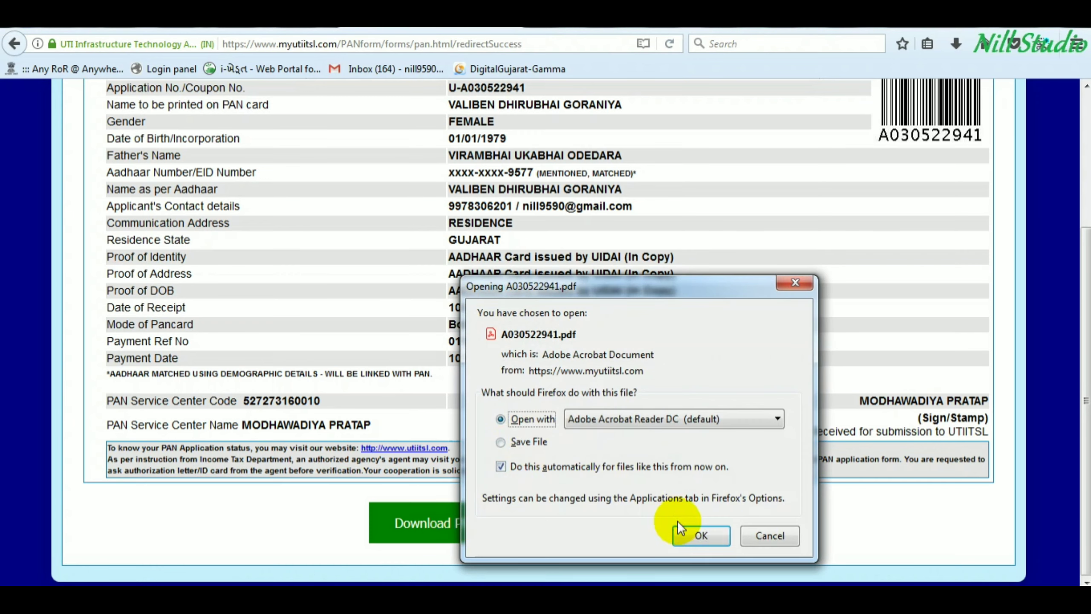
left_click(696, 536)
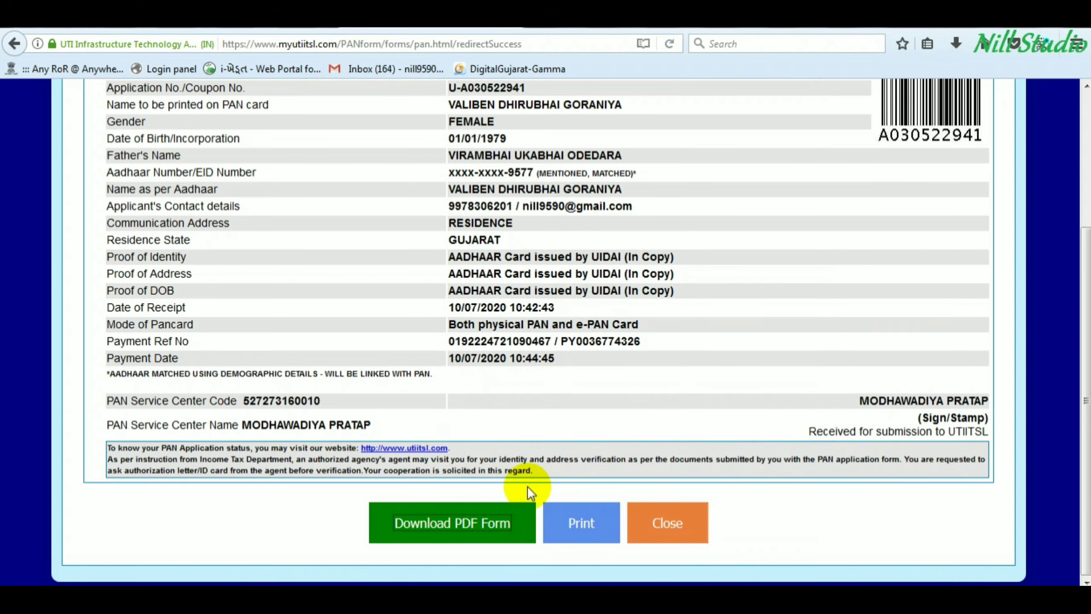
left_click(582, 524)
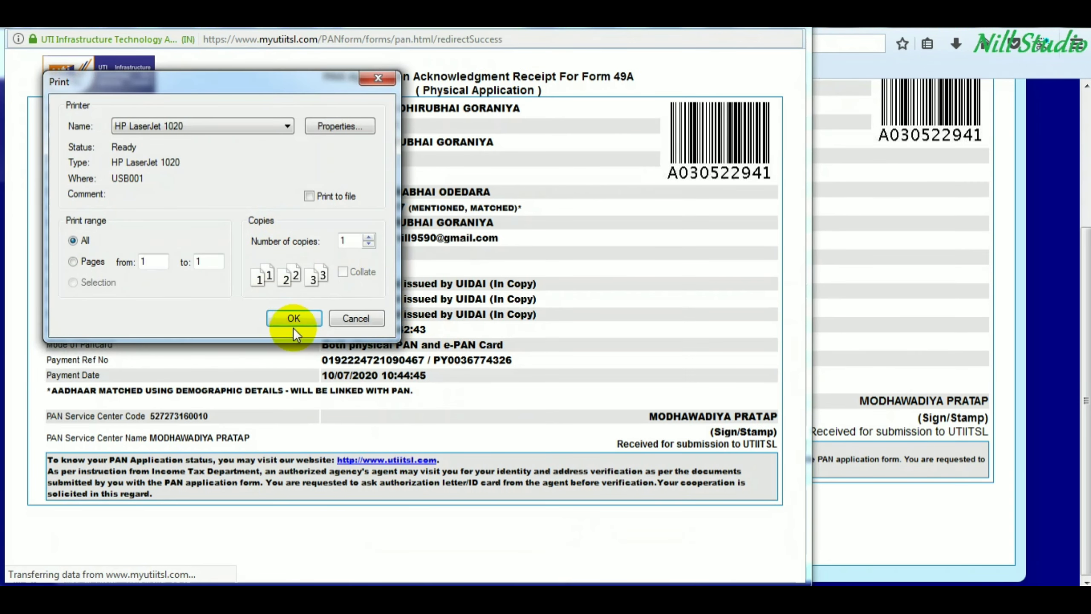
- Print the receipt on the HP LaserJet 1020, then review the left and right photograph boxes
left_click(293, 319)
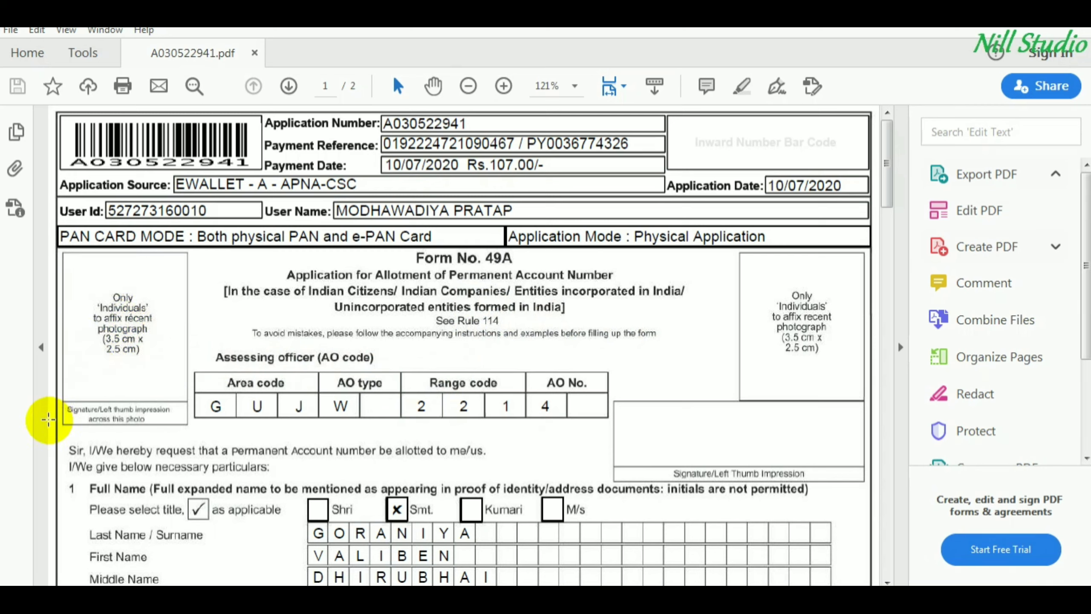
left_click_drag(55, 409, 145, 348)
left_click(38, 402)
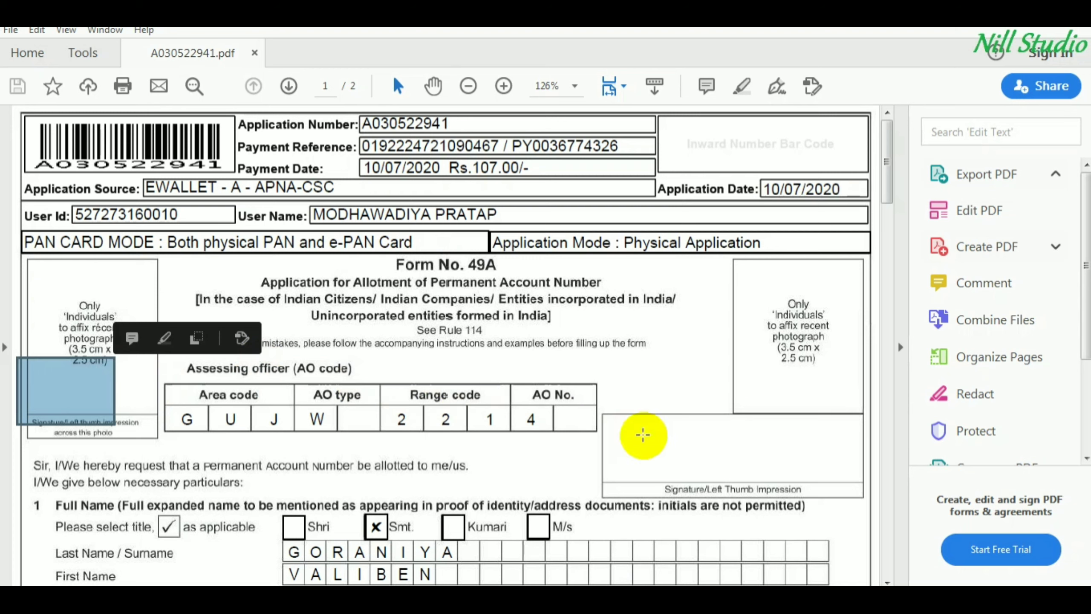
left_click(698, 458)
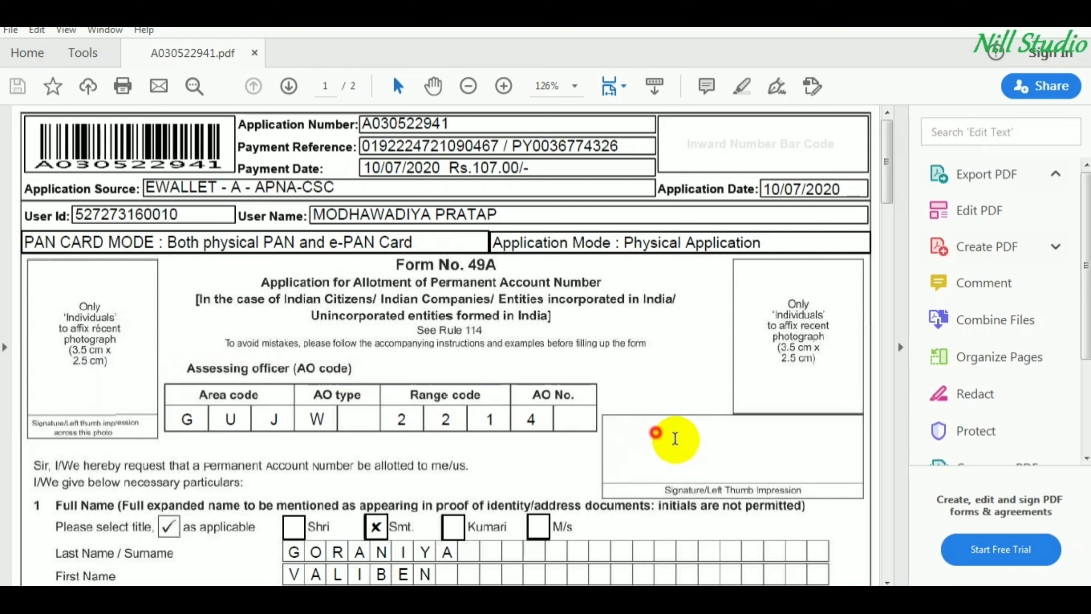
left_click_drag(783, 294, 830, 366)
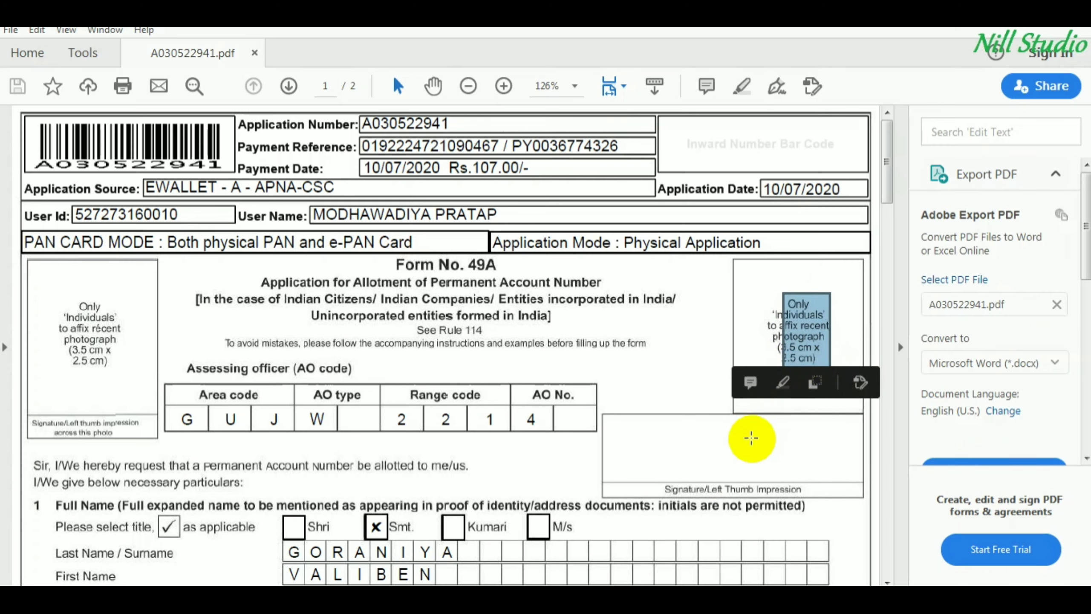
left_click(706, 447)
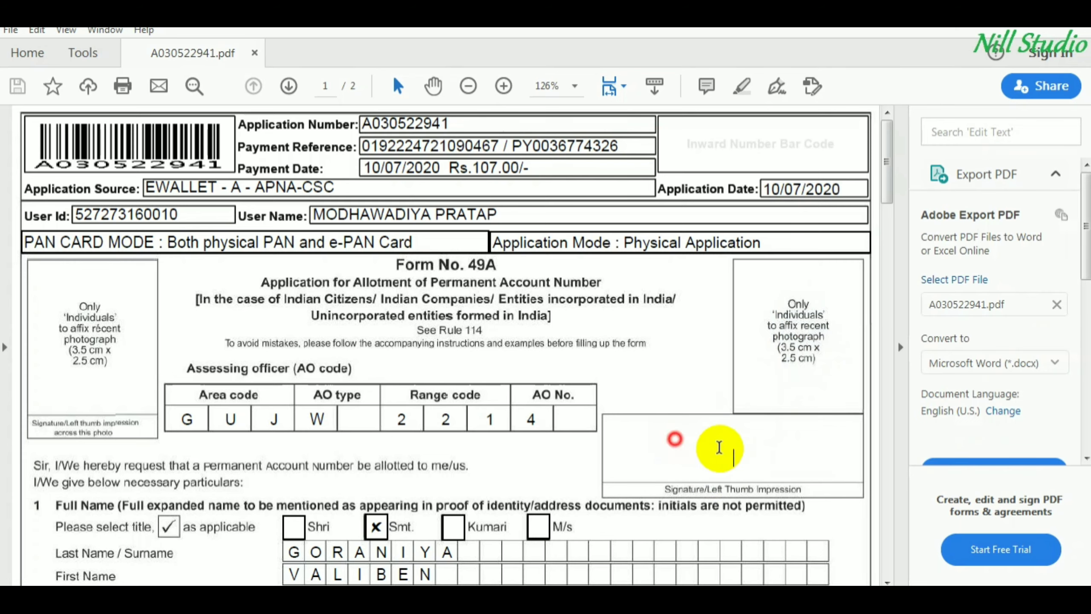
- Scroll to page 2 to check the applicant's empty signature box, then start minimizing Acrobat
scroll(709, 404, "down", 10)
scroll(676, 404, "down", 15)
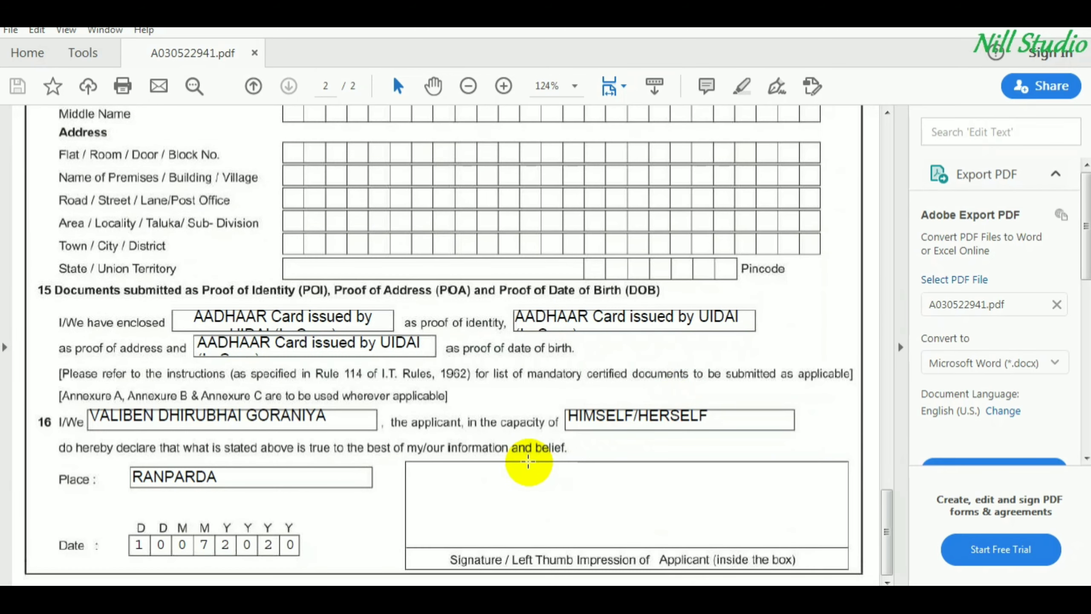
left_click(626, 506)
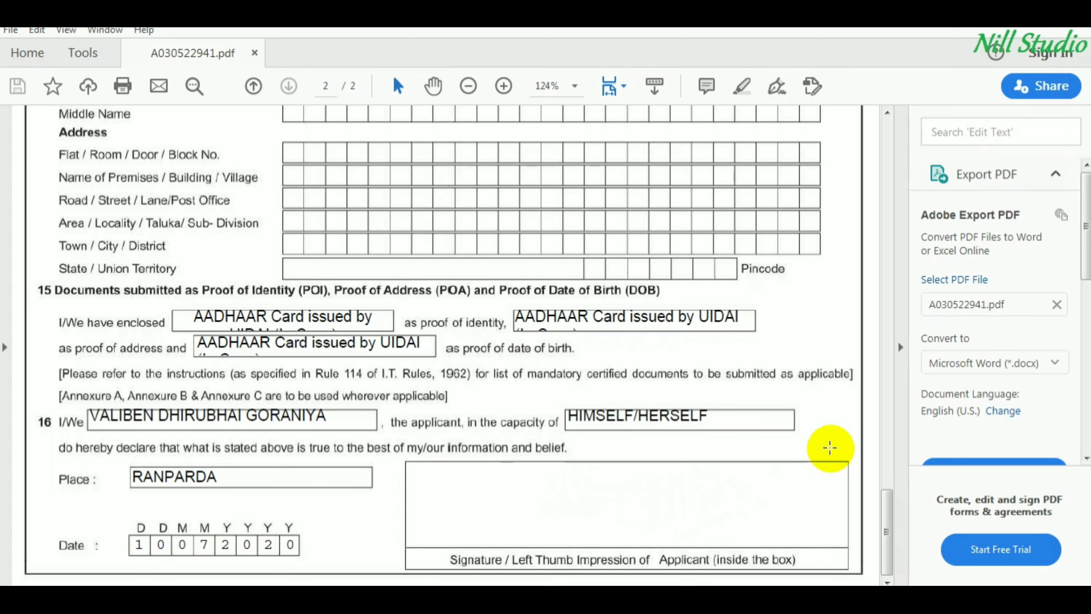
key("alt+space")
- Minimize Acrobat, close the acknowledgment receipt to return home, and open a new Firefox tab
key("n")
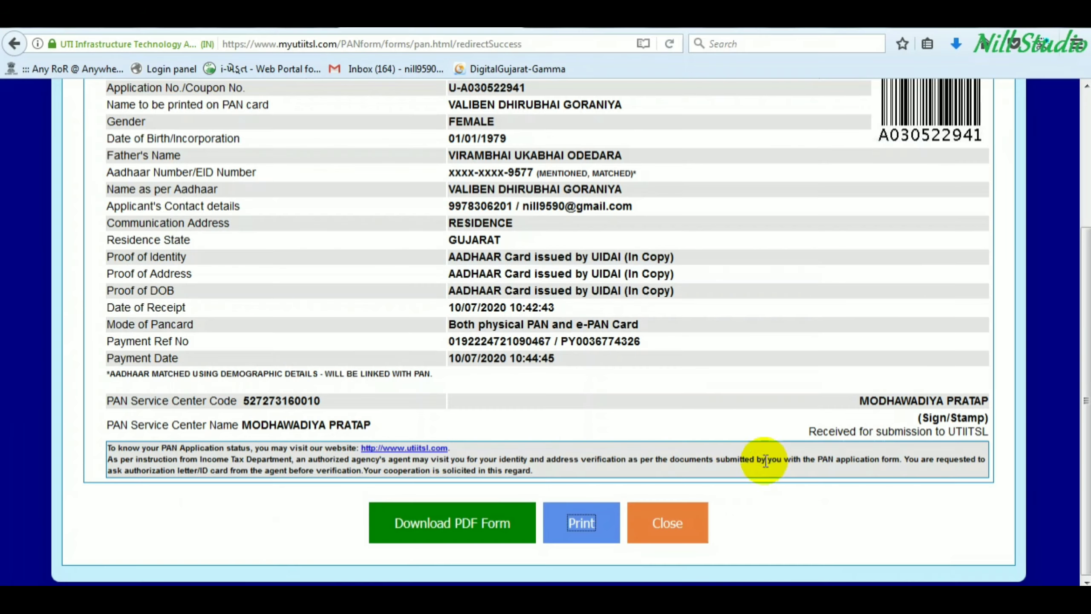
left_click(674, 533)
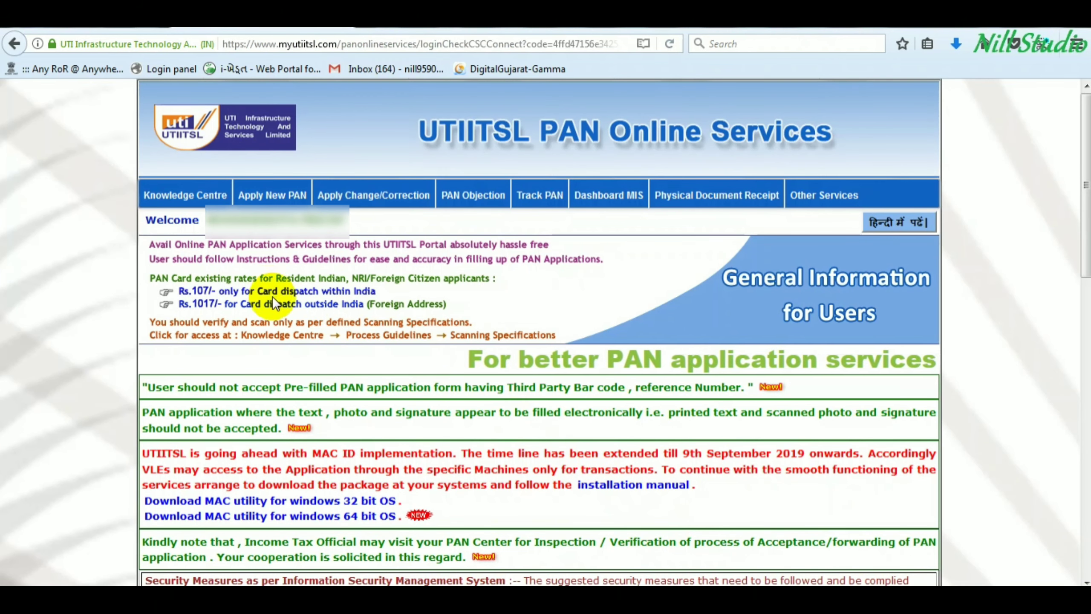
mouse_move(263, 199)
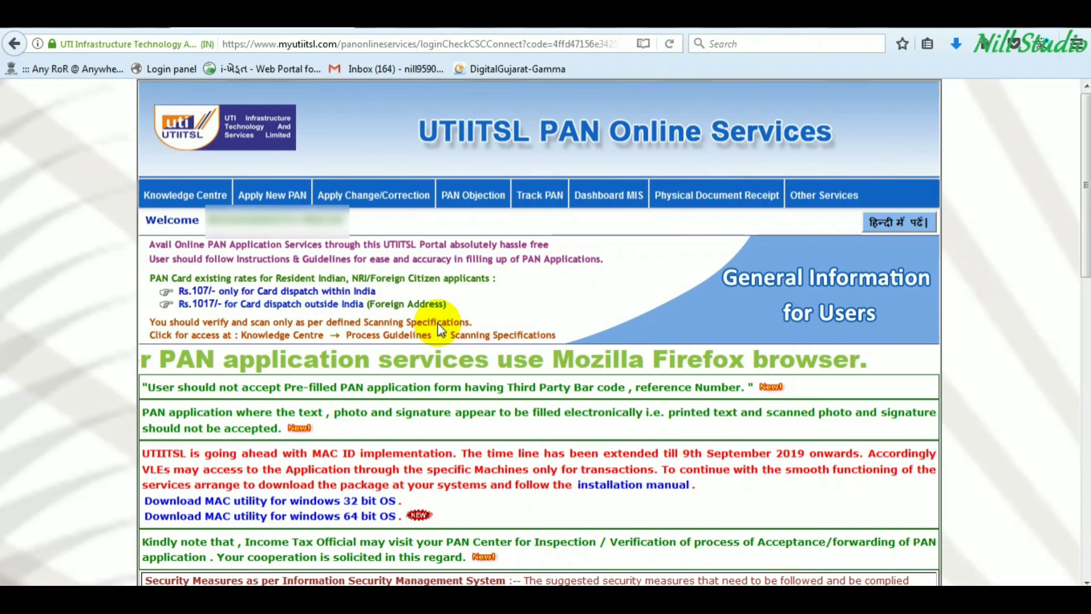
key("ctrl+t")
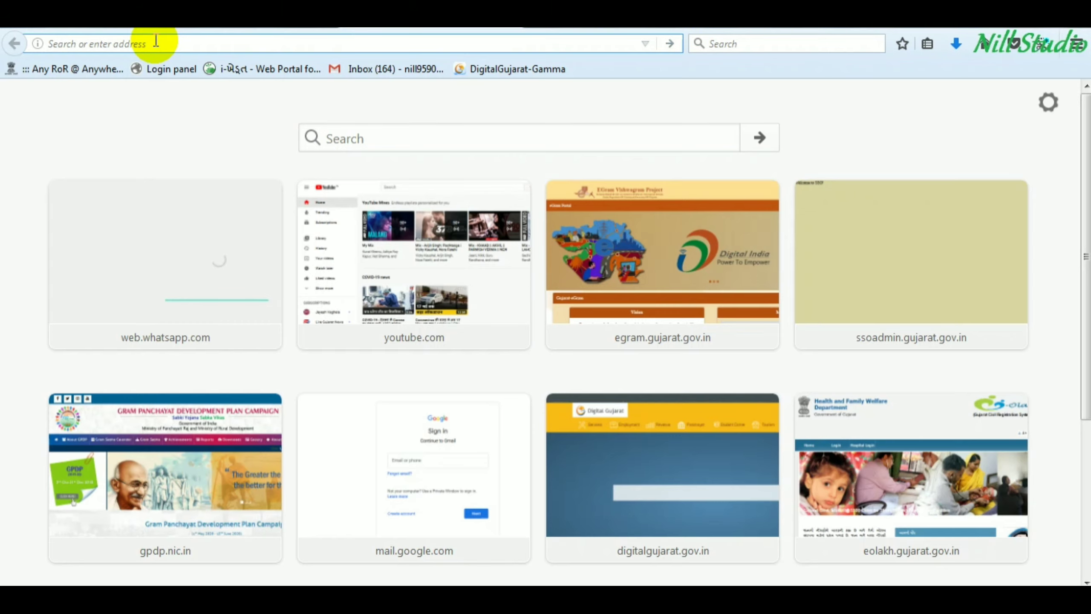
type("https://smallpdf.com/")
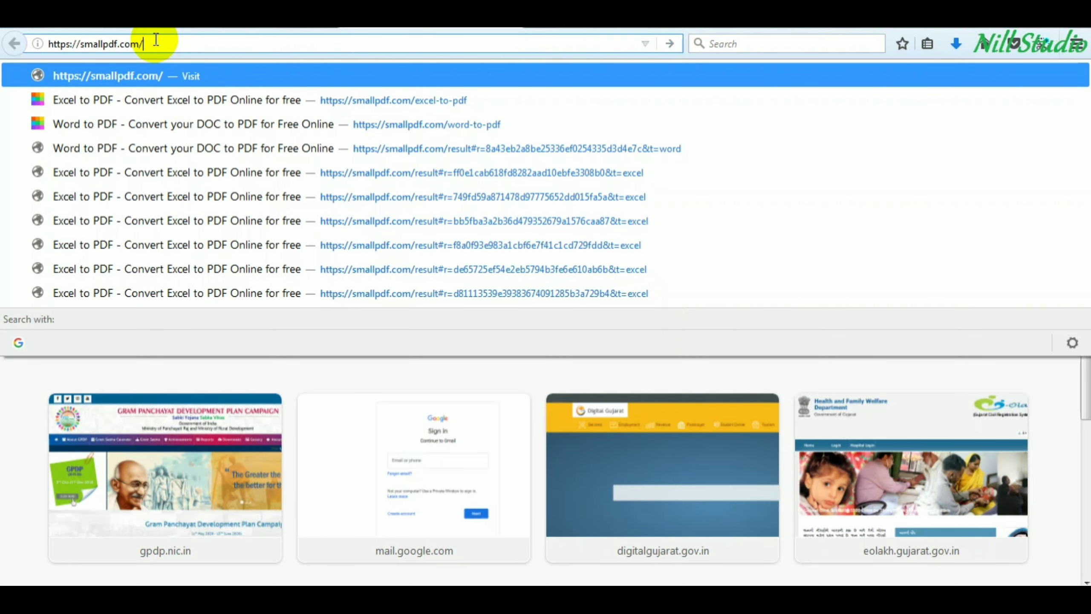
key("Return")
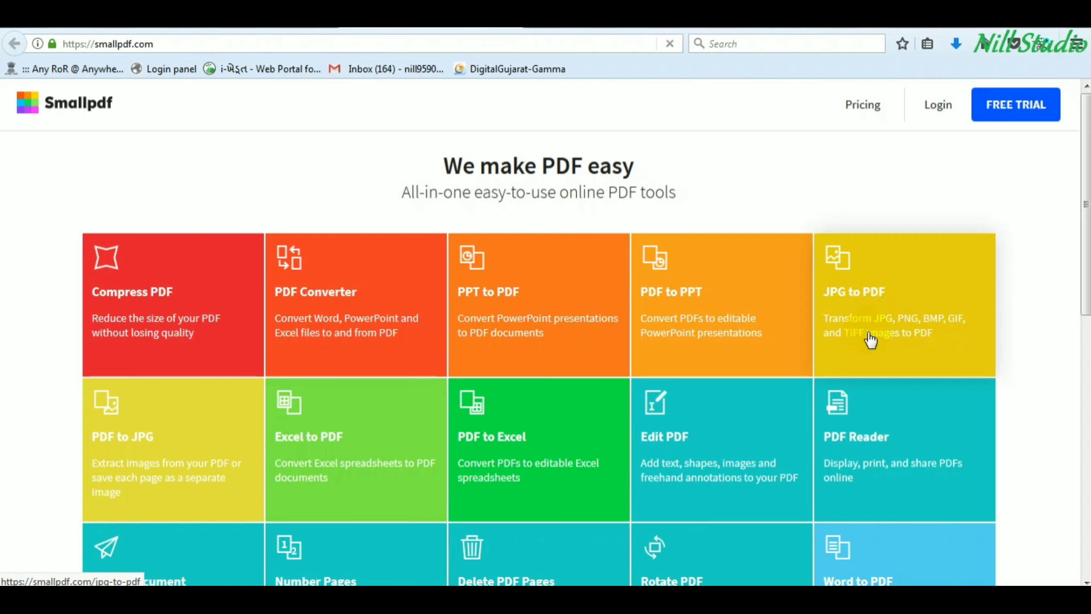
left_click(883, 302)
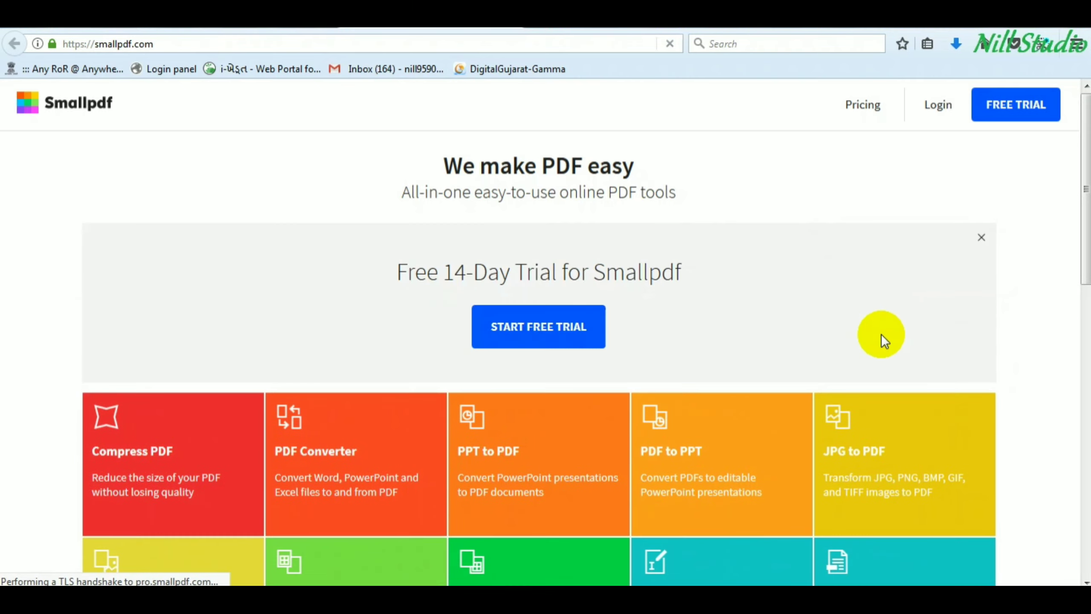
- Open Smallpdf's JPG to PDF converter and its file picker
left_click(863, 452)
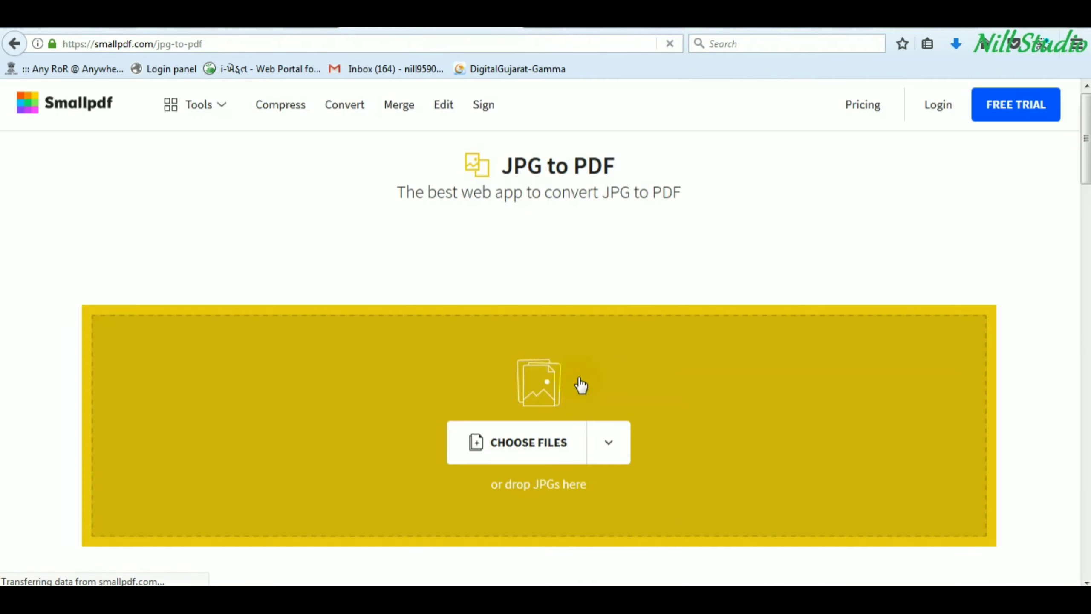
left_click(524, 447)
left_click(519, 445)
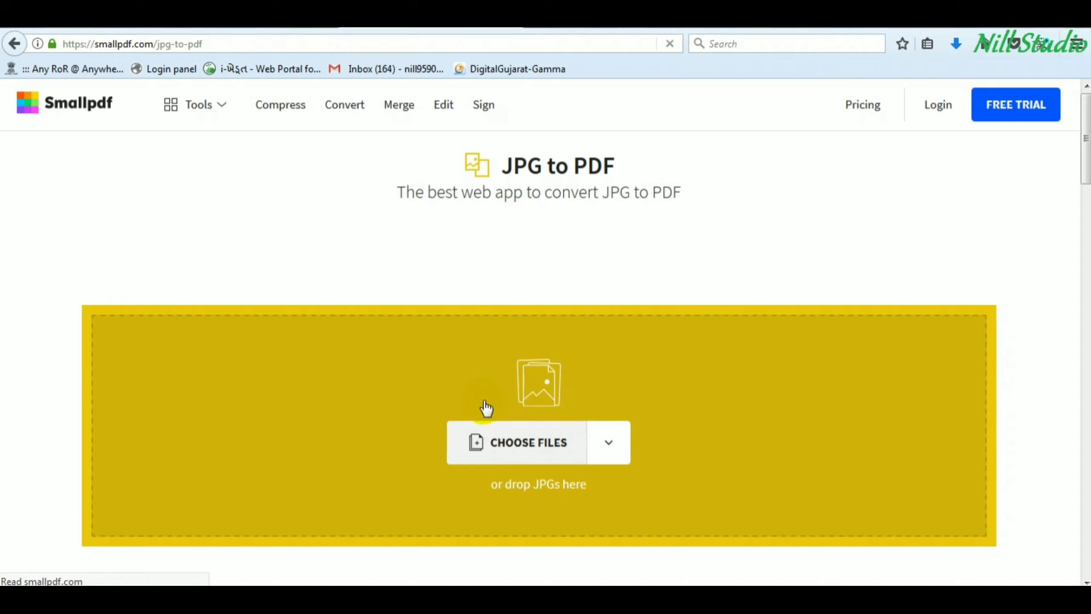
left_click(554, 444)
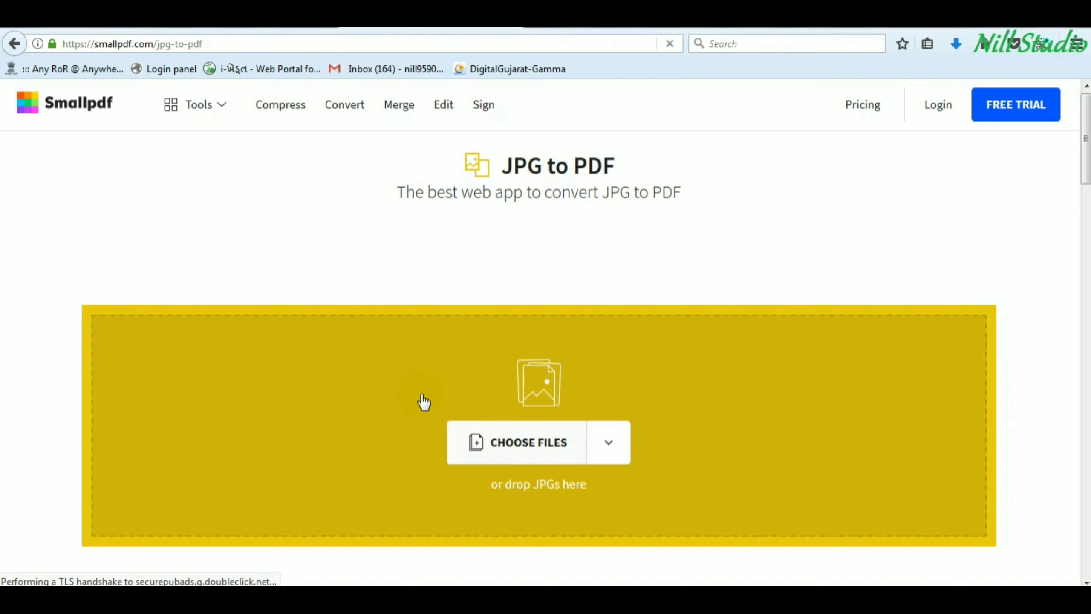
left_click(514, 443)
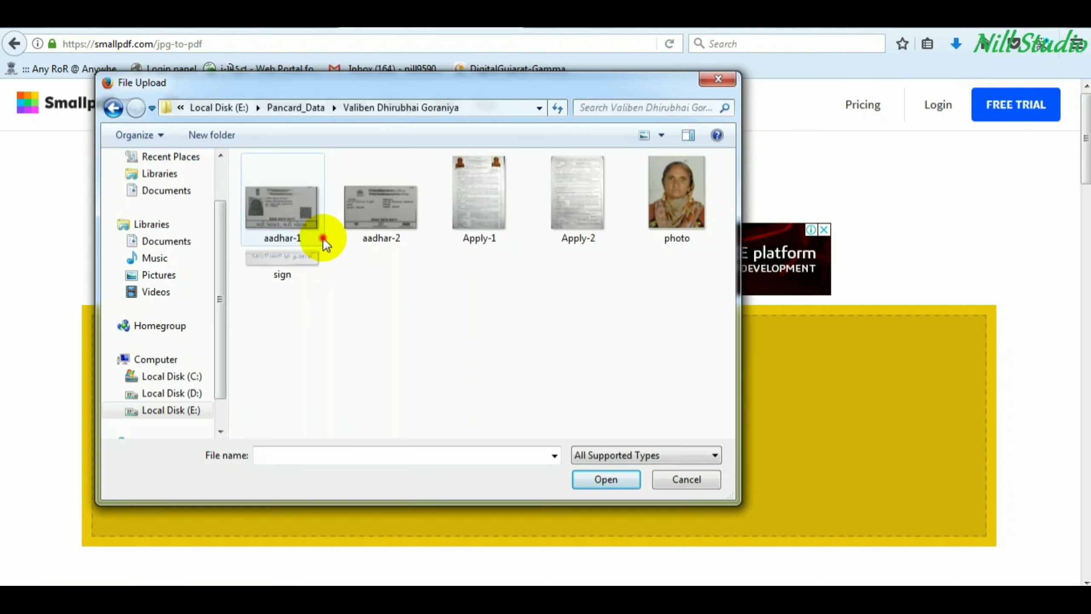
- Select Apply-1, Apply-2, aadhar-1 and aadhar-2 and upload the four images
left_click(479, 199)
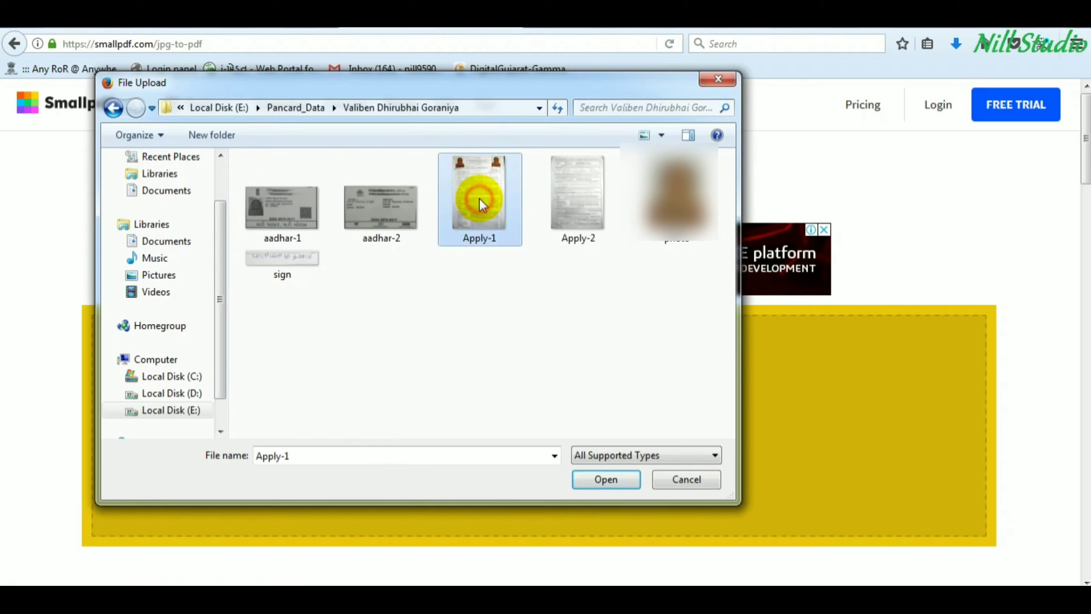
left_click(578, 204, "ctrl")
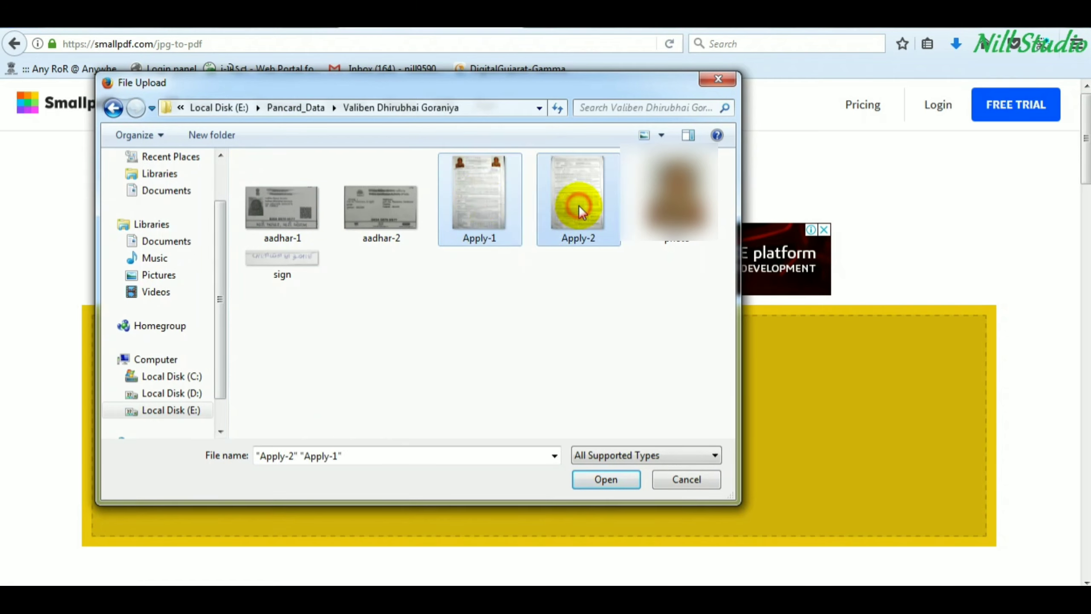
left_click(283, 211, "ctrl")
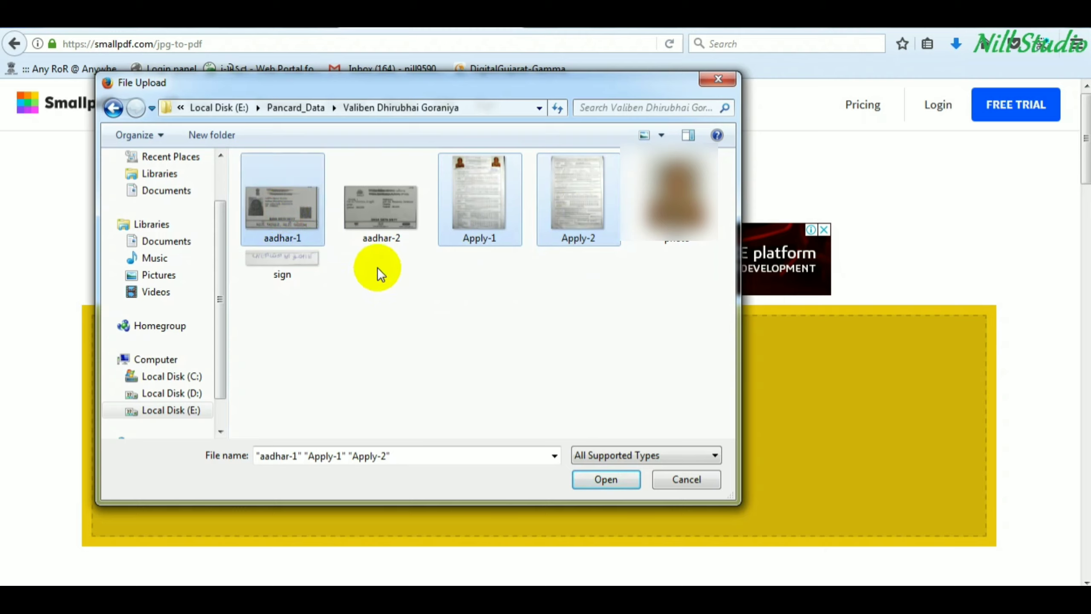
left_click(374, 223, "ctrl")
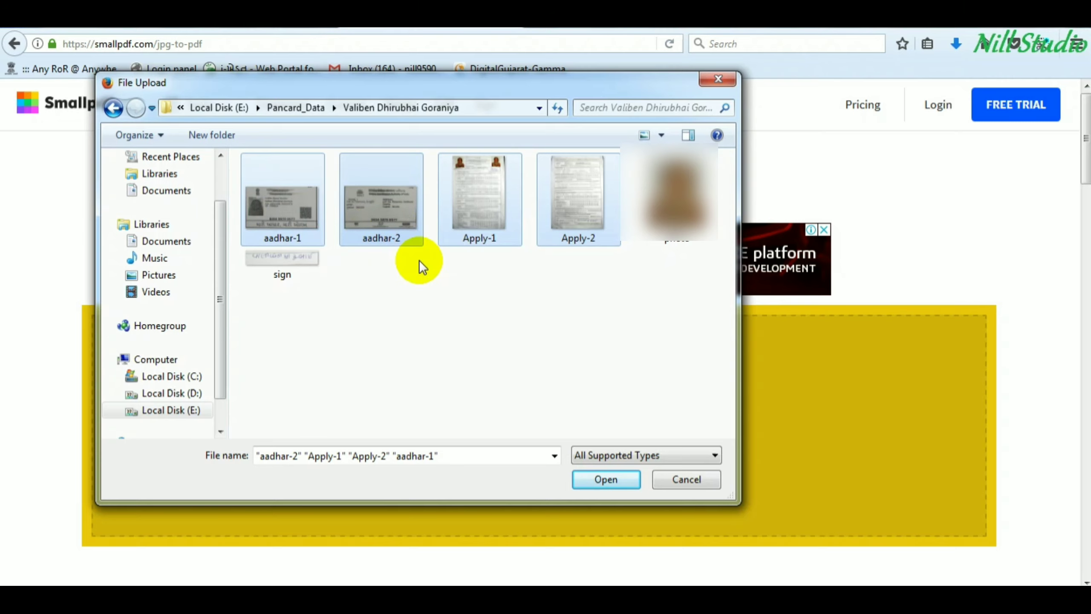
left_click(605, 479)
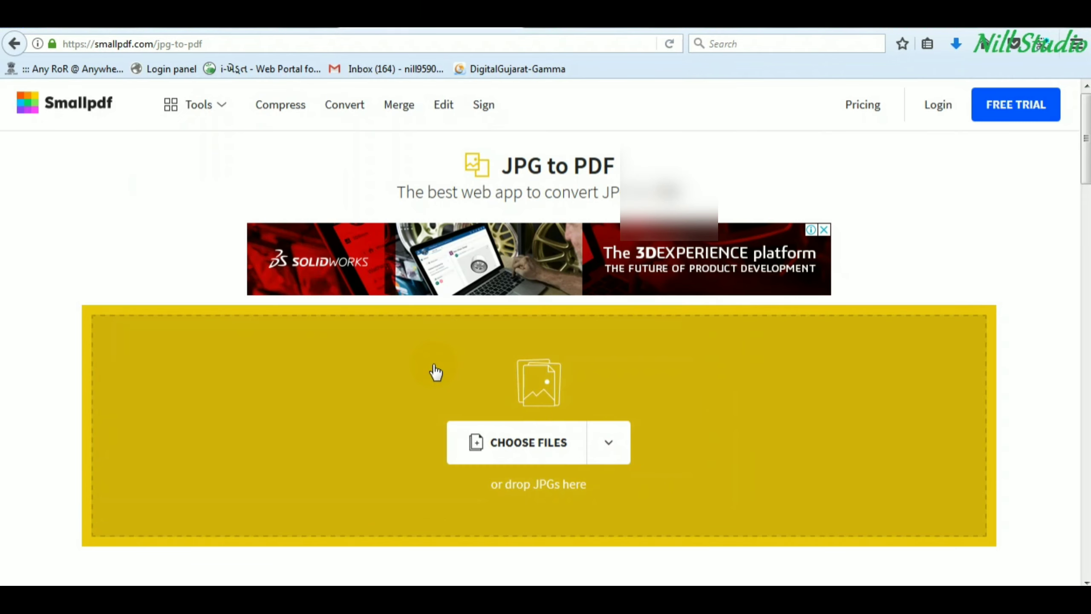
- Drag Apply-1.jpg into the first slot and Apply-2.jpg into the second, ahead of the aadhar scans
scroll(435, 372, "down", 2)
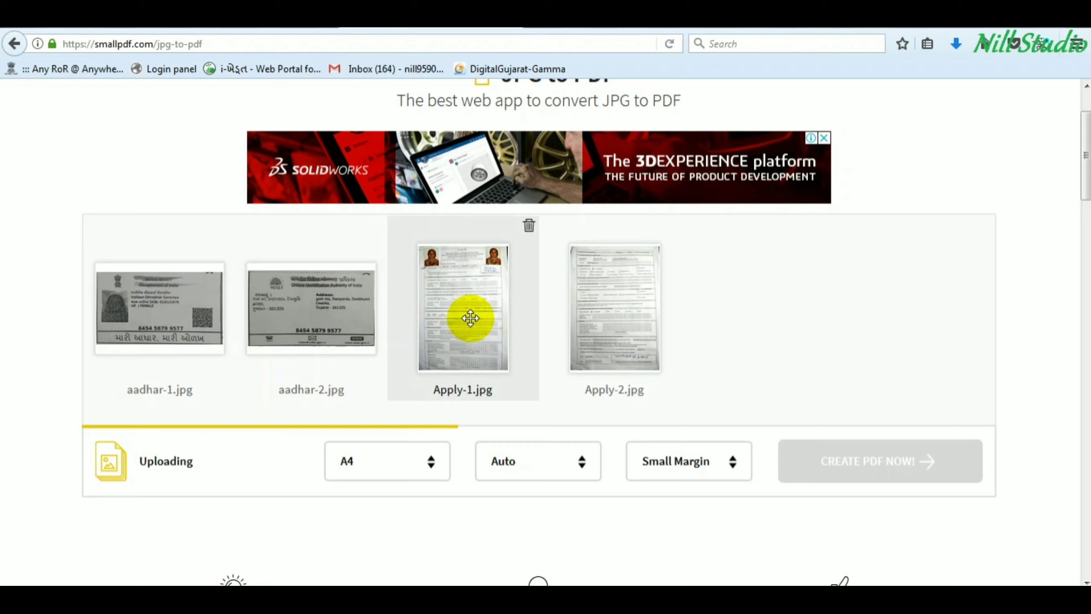
left_click_drag(471, 318, 168, 310)
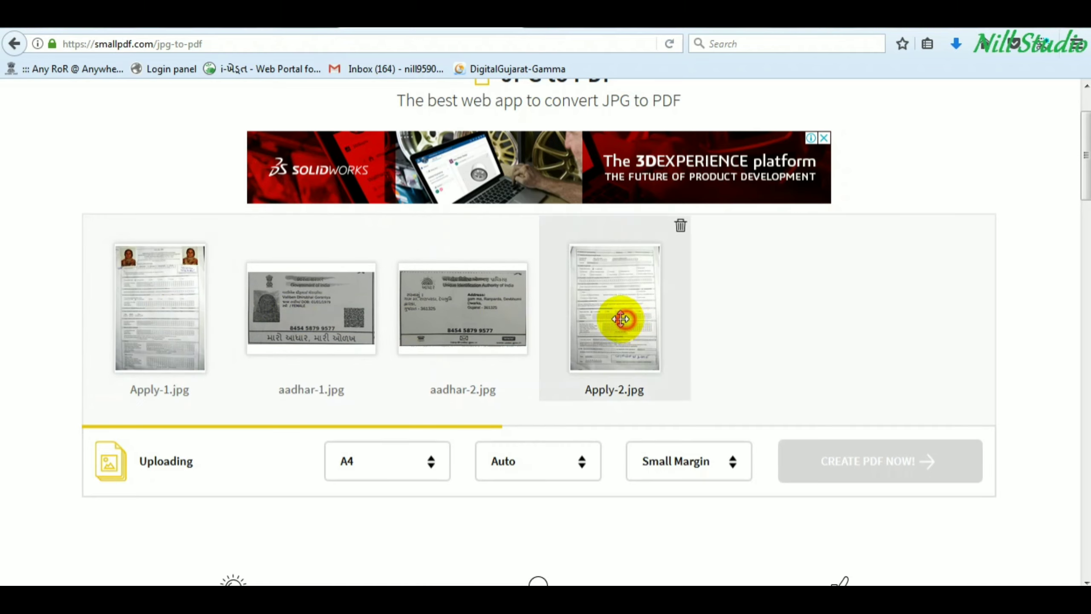
left_click_drag(619, 319, 294, 312)
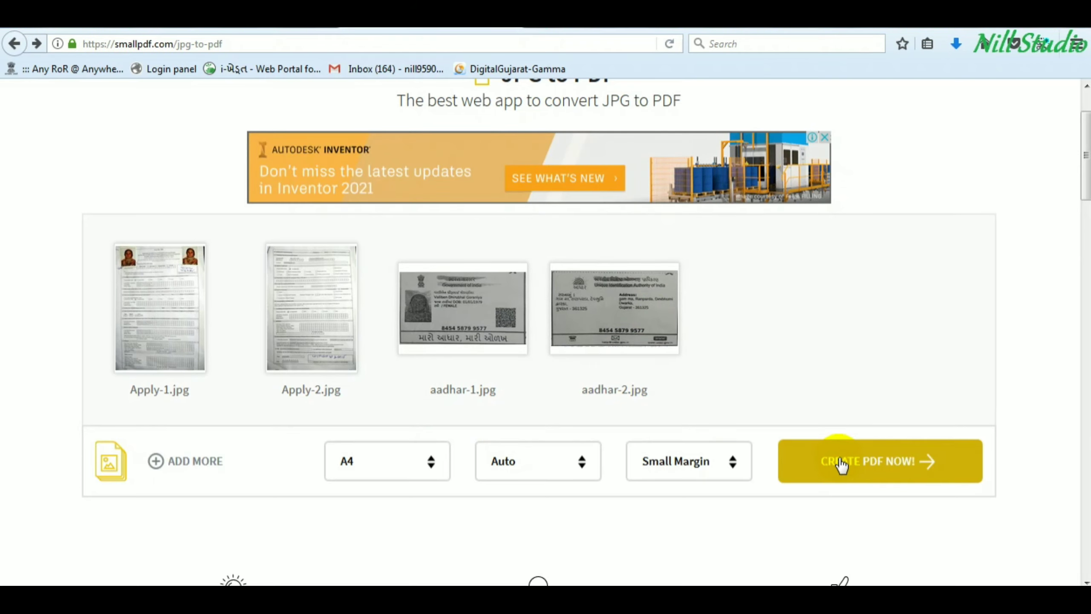
- Create Apply-1-converted.pdf from the four images, download it and open it in Acrobat Reader DC
left_click(841, 464)
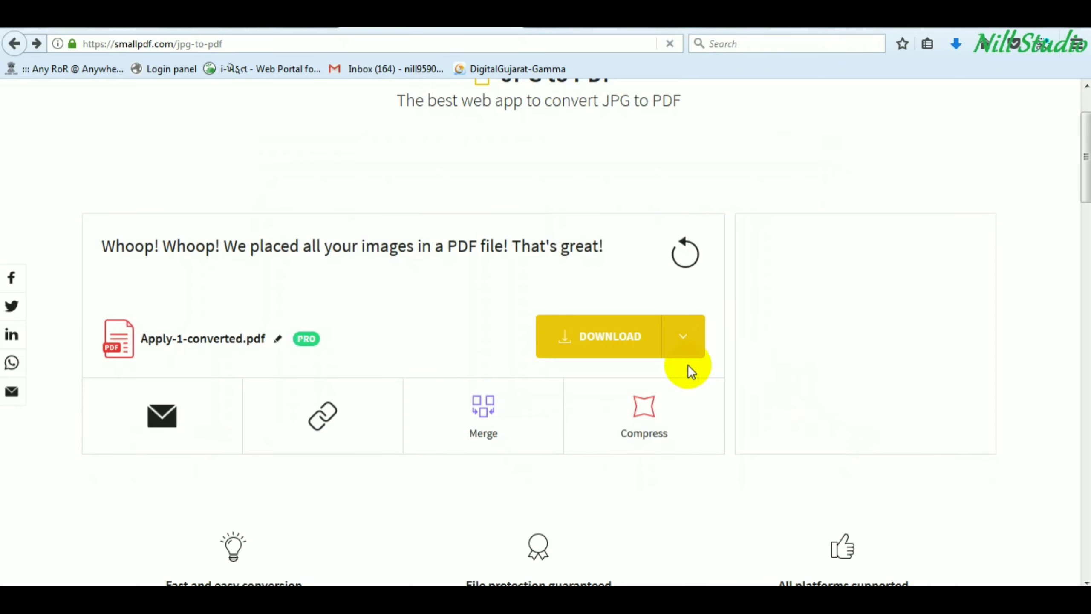
left_click(610, 342)
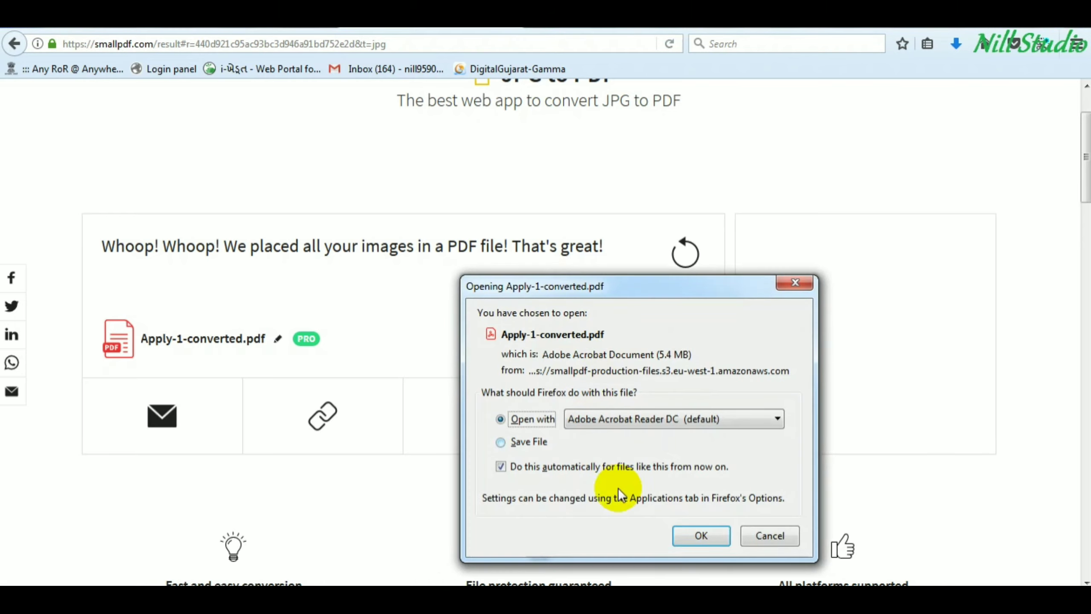
left_click(711, 536)
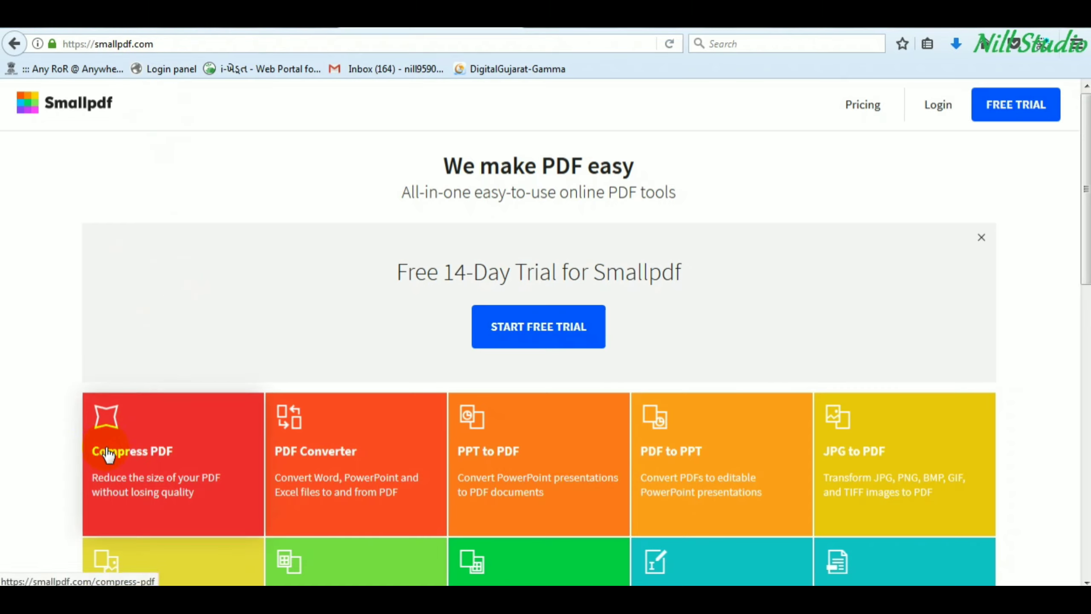
- Upload the Applycation PDF to Compress PDF, shrinking it from 5.37 MB to 638 KB
left_click(137, 452)
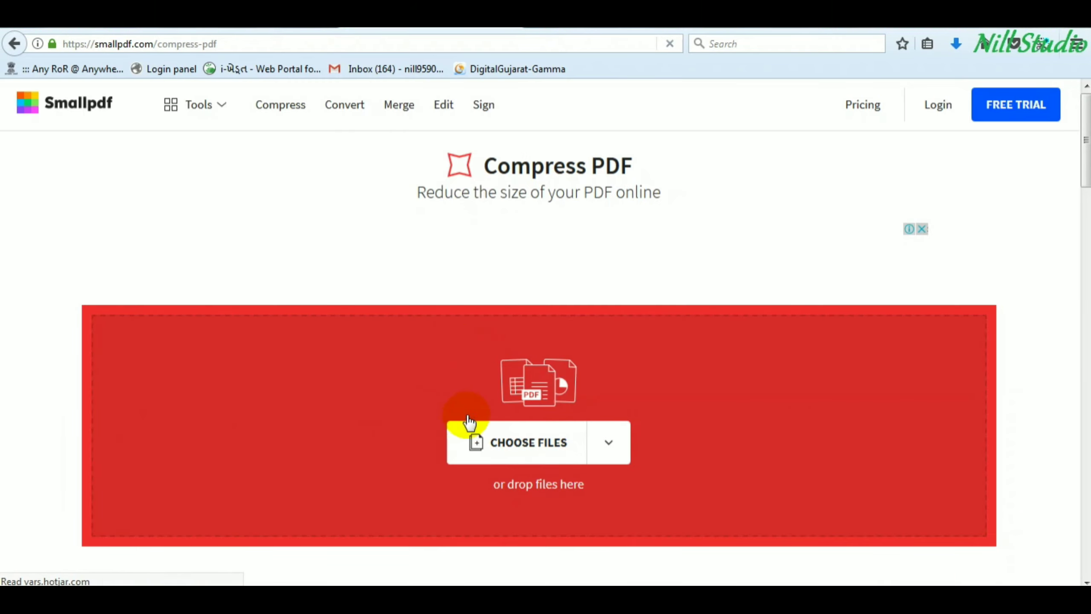
left_click(496, 446)
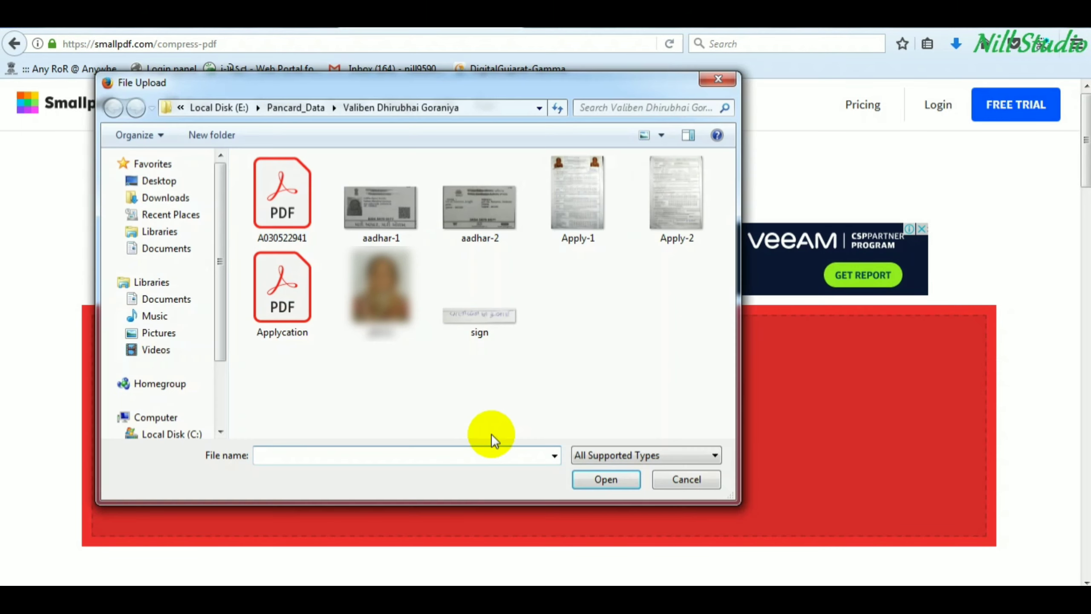
double_click(296, 292)
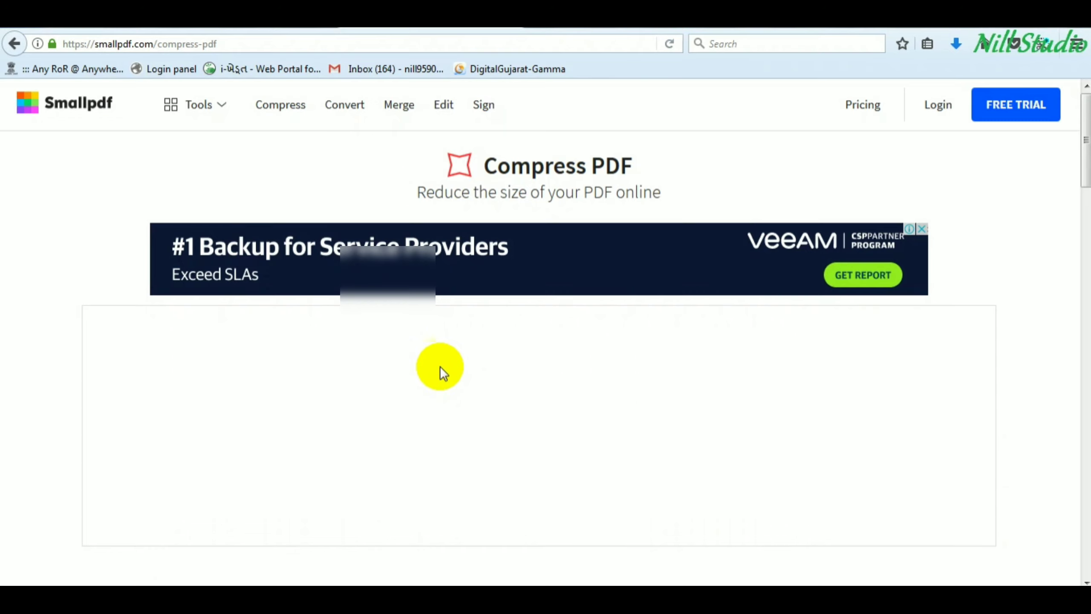
scroll(441, 365, "down", 4)
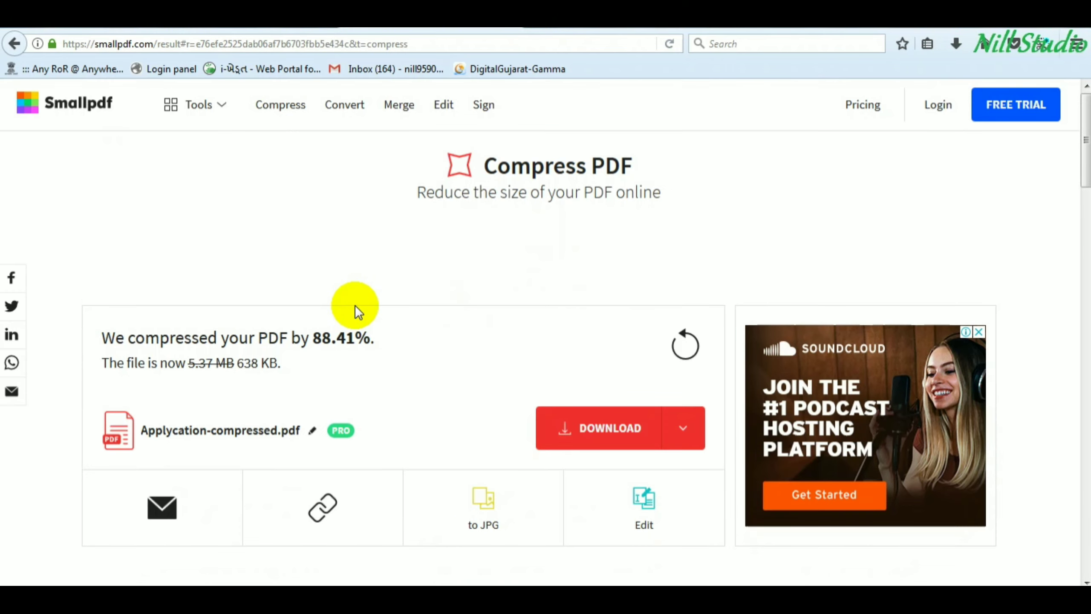
left_click(274, 43)
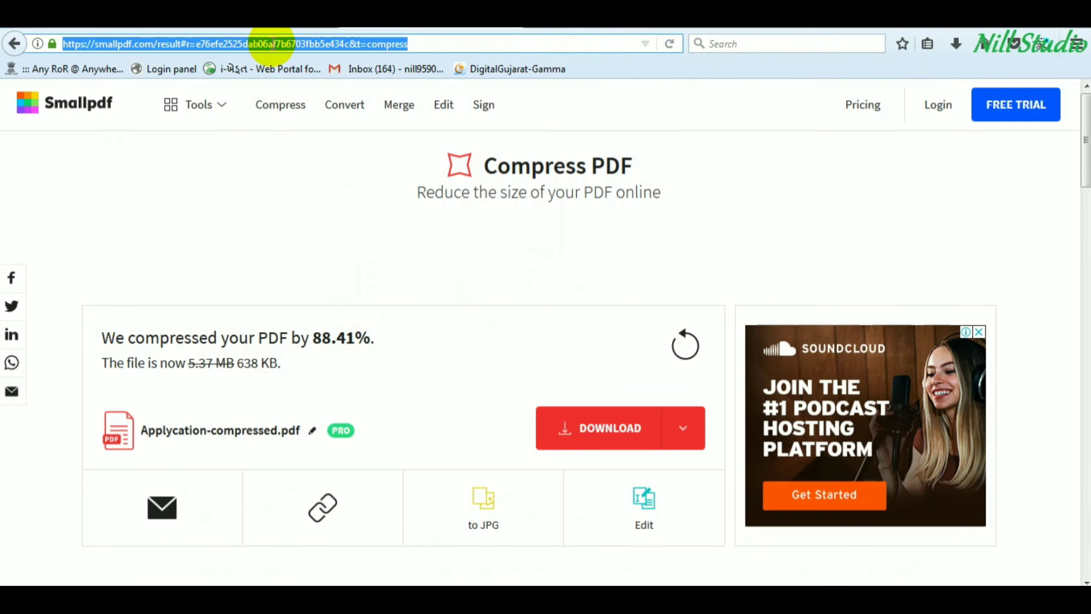
type("https://www.img2go.com")
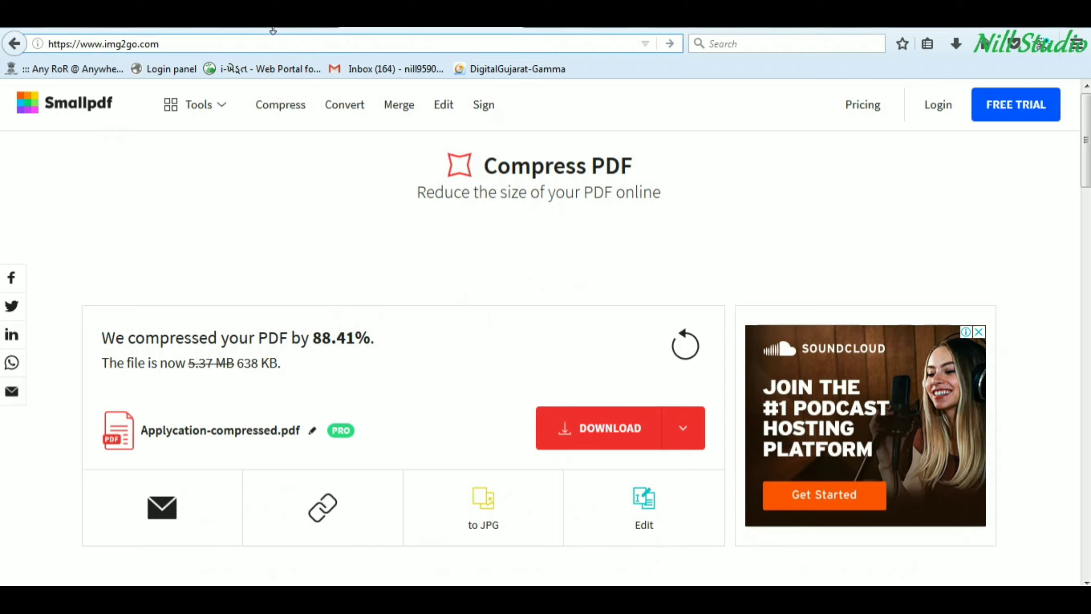
left_click(673, 43)
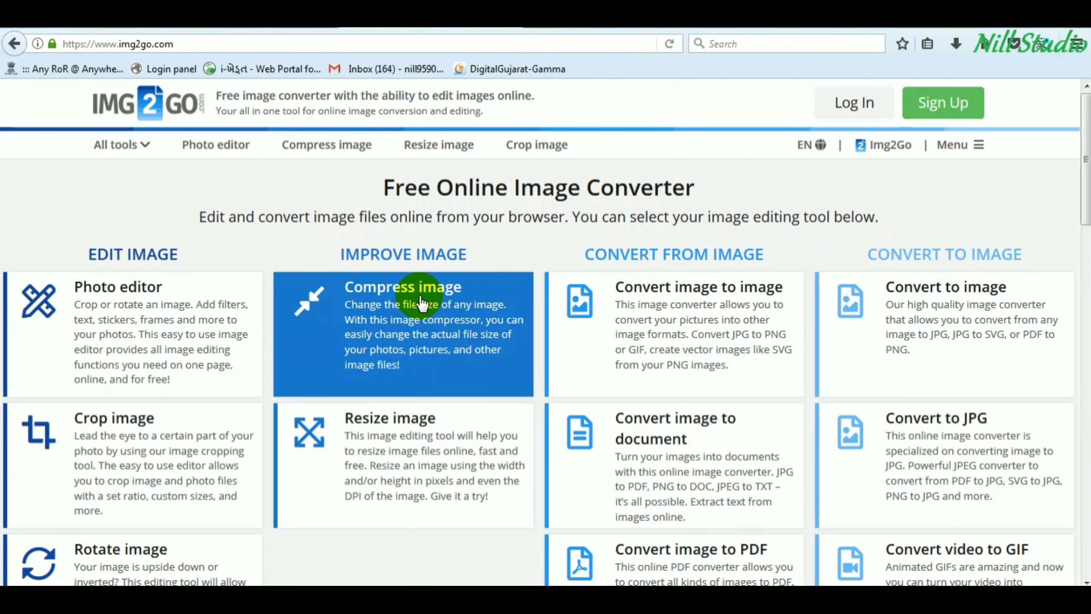
scroll(419, 297, "down", 2)
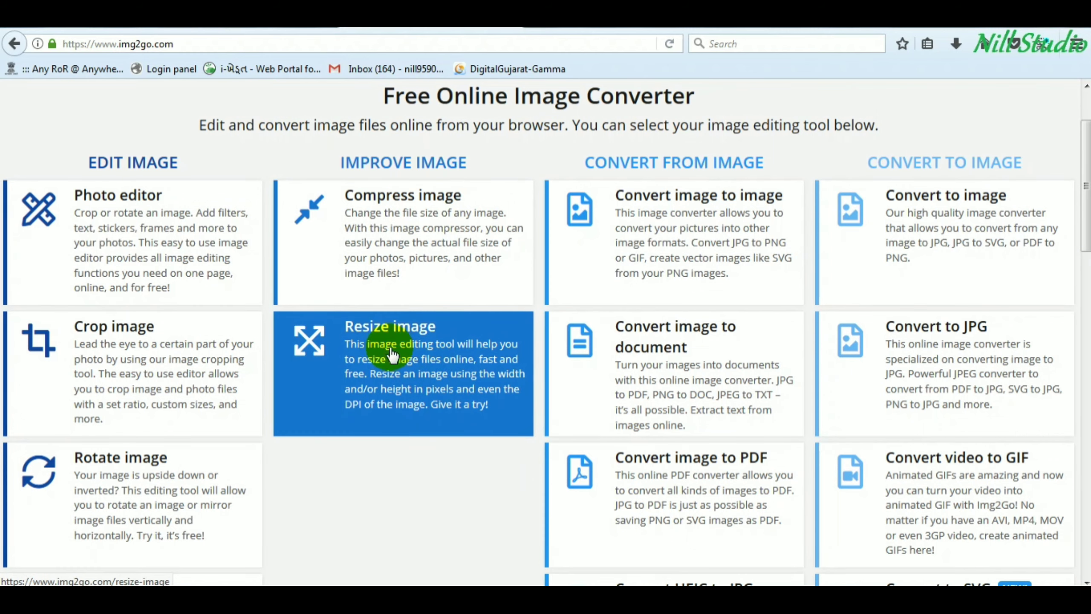
left_click(414, 339)
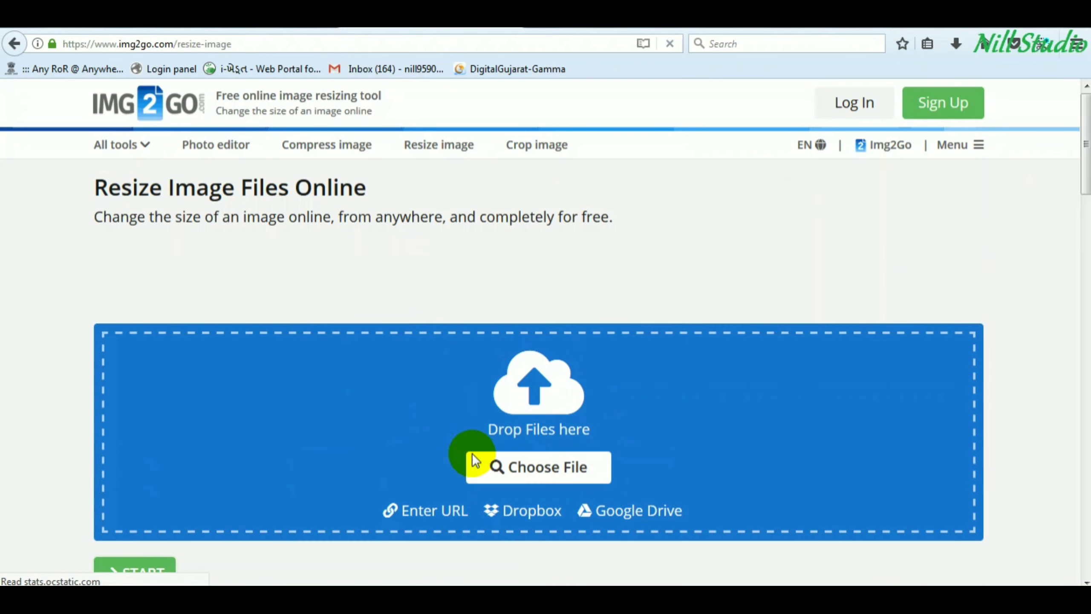
- Upload photo.jpg from the applicant's folder in Pancard_Data to the resizer
left_click(526, 470)
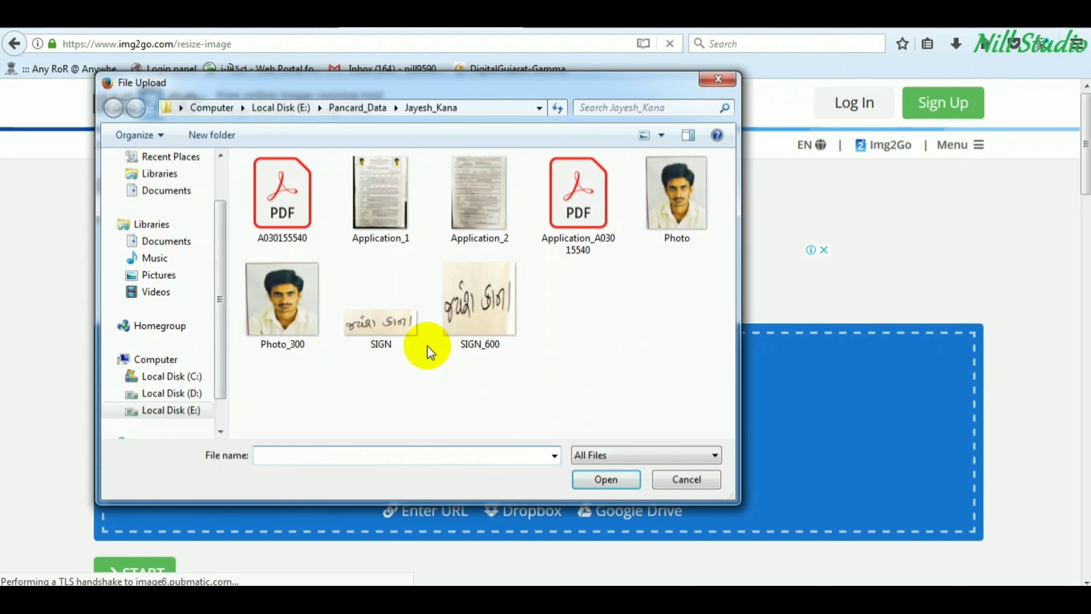
left_click(351, 108)
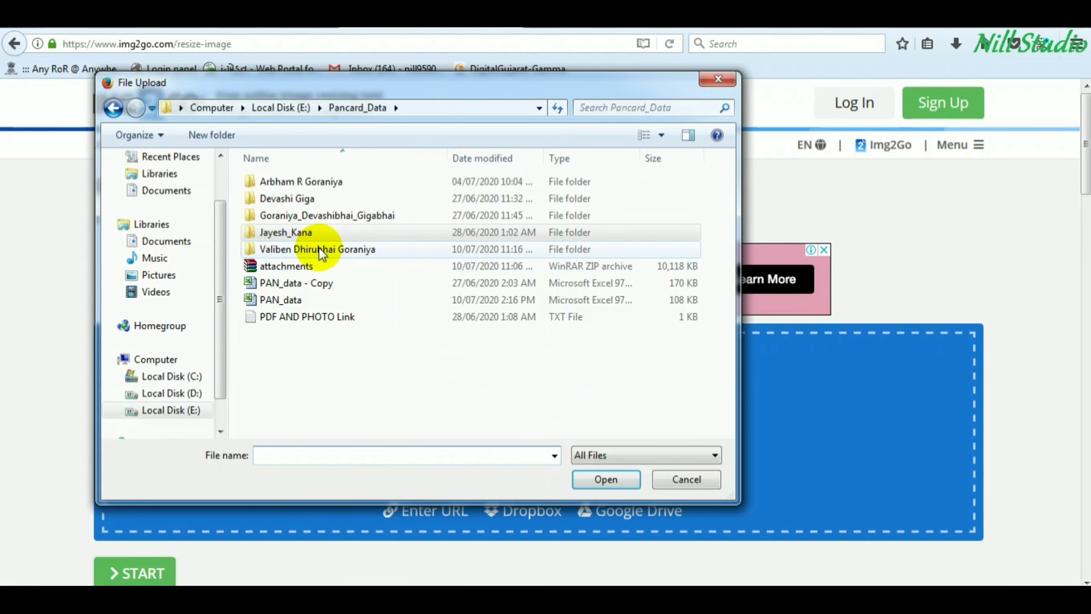
double_click(317, 251)
double_click(382, 284)
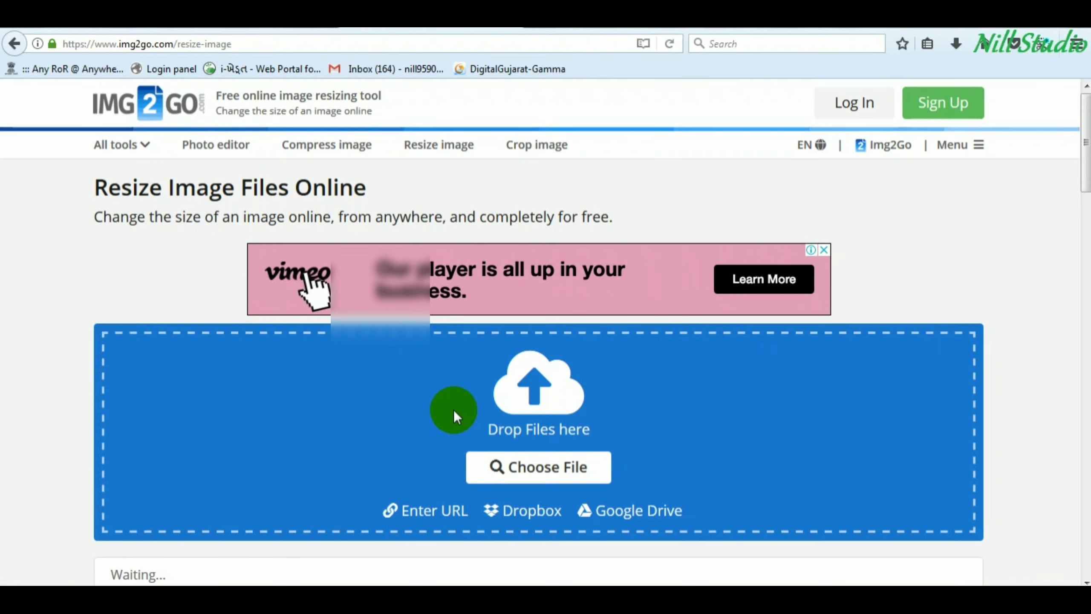
scroll(457, 374, "down", 4)
scroll(408, 412, "down", 2)
scroll(405, 407, "down", 4)
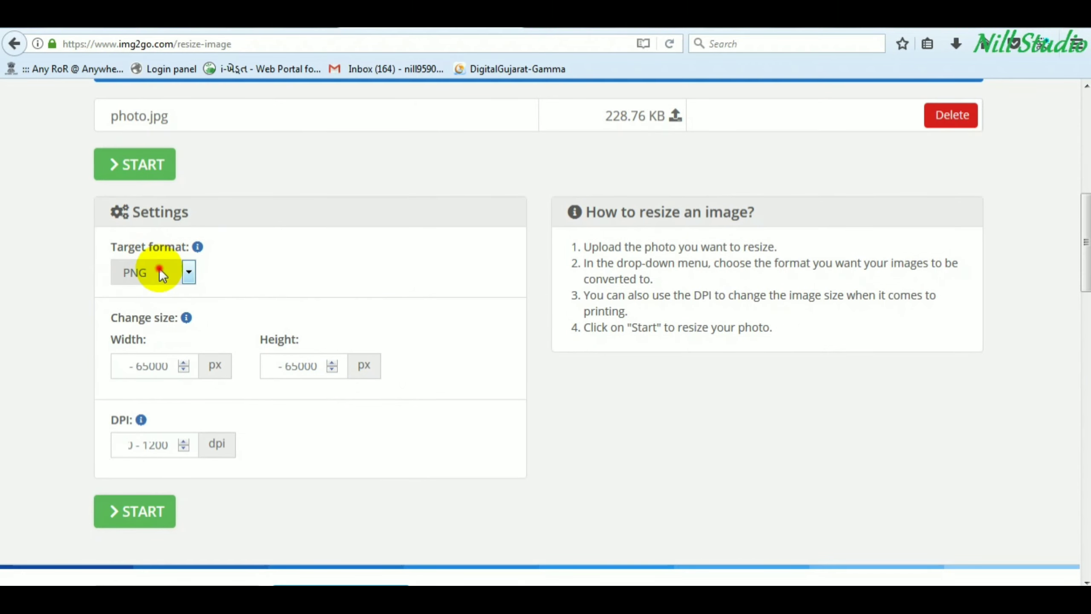
- Set output to JPG at 213 × 213 px and 300 DPI, then start the resize
left_click(160, 269)
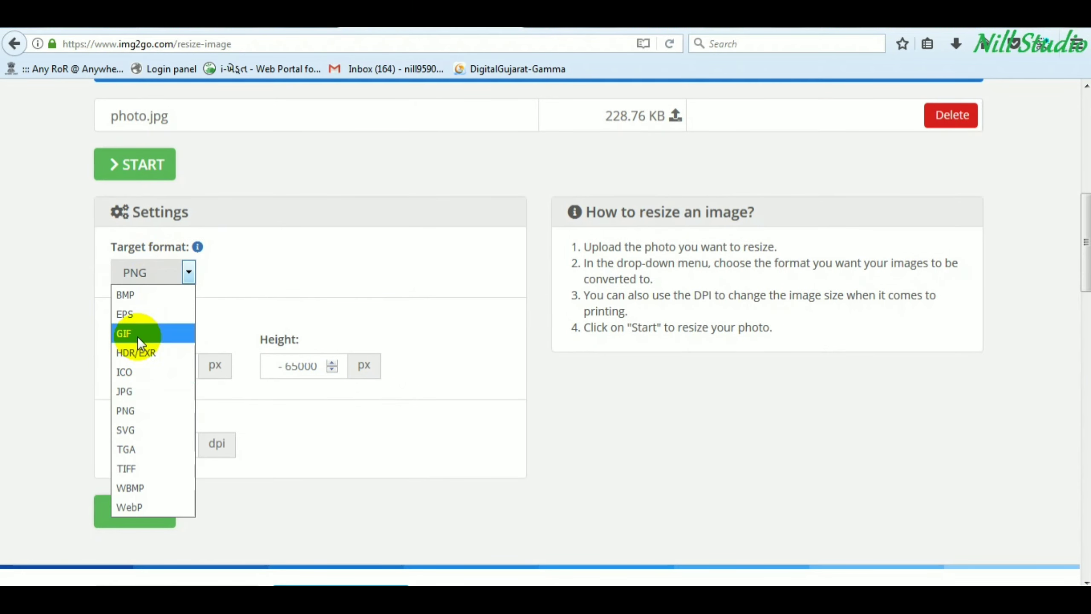
left_click(145, 391)
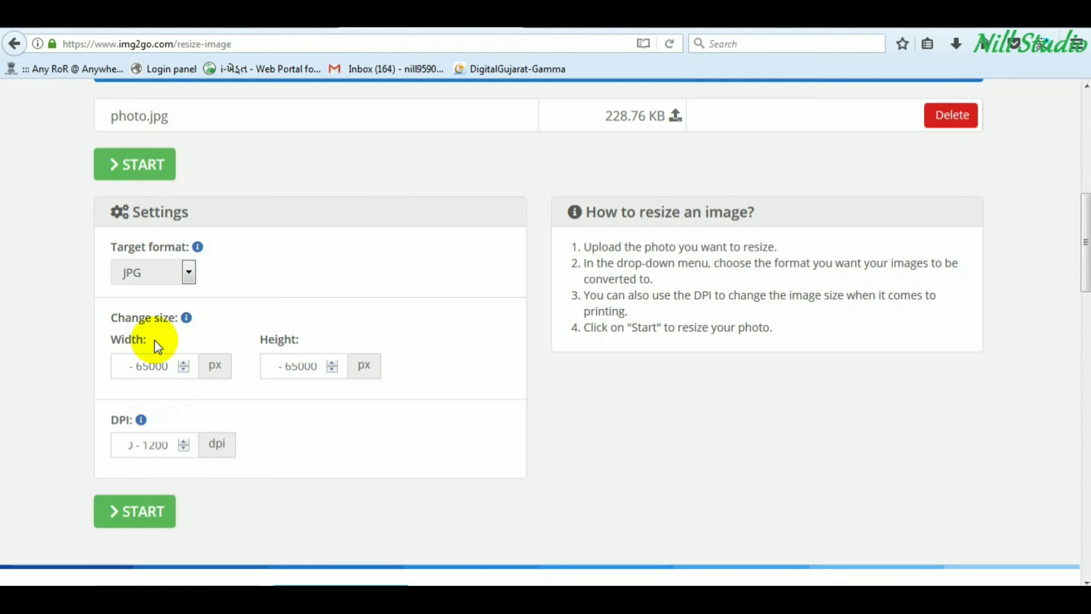
left_click(153, 366)
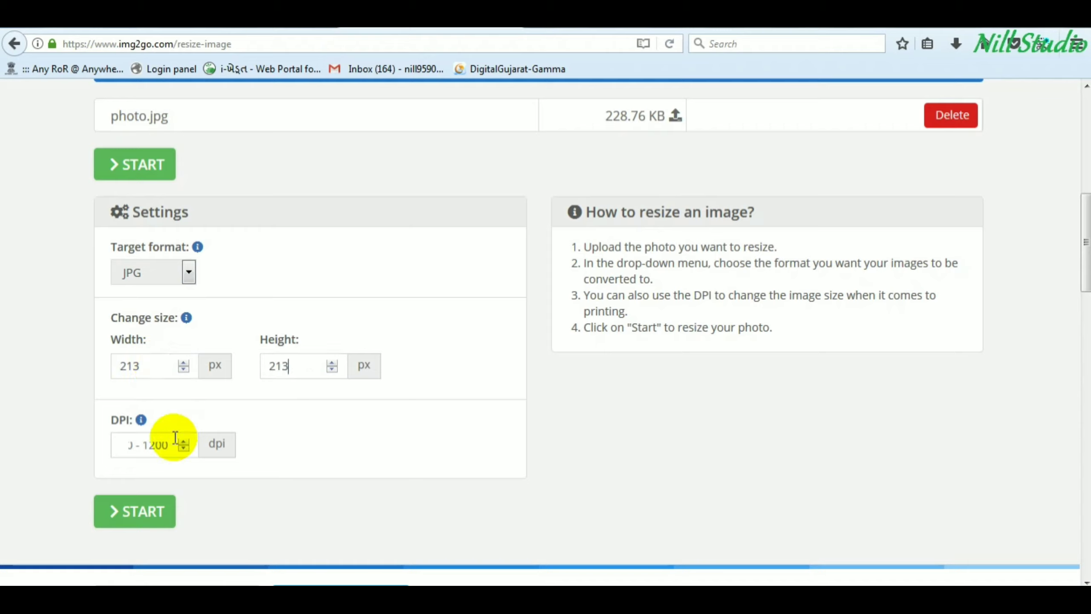
left_click(141, 445)
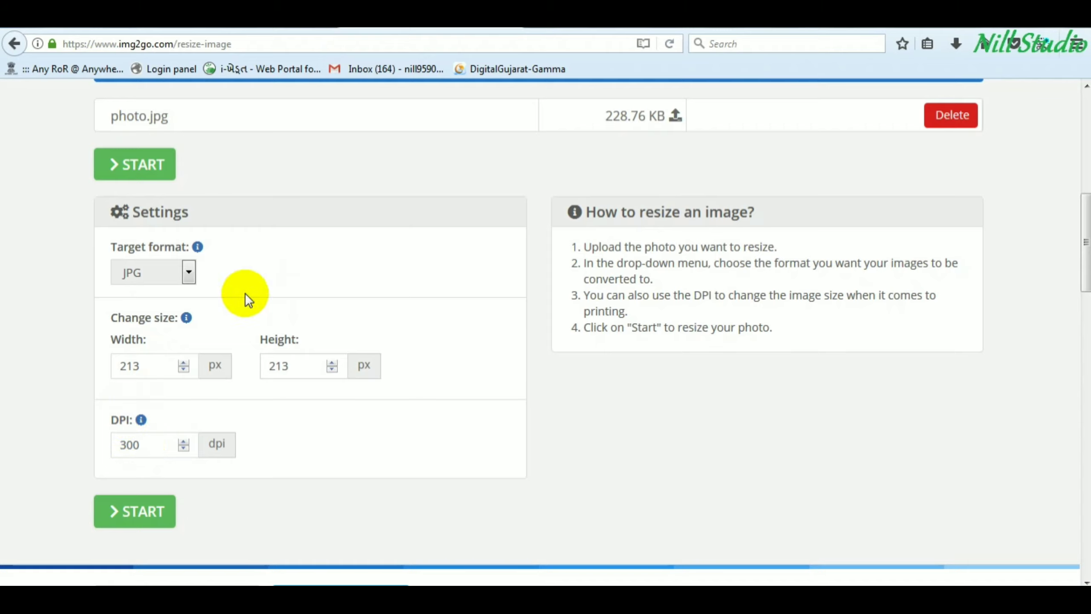
left_click(135, 512)
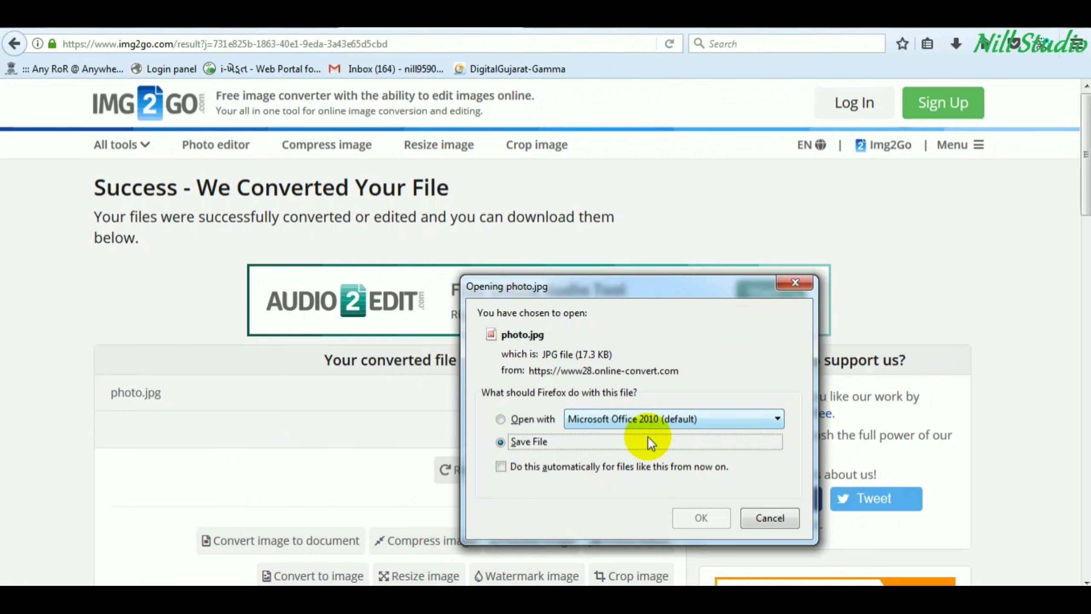
- Save the resized photo into the applicant's folder, replacing the existing photo.jpg
left_click(701, 518)
double_click(317, 247)
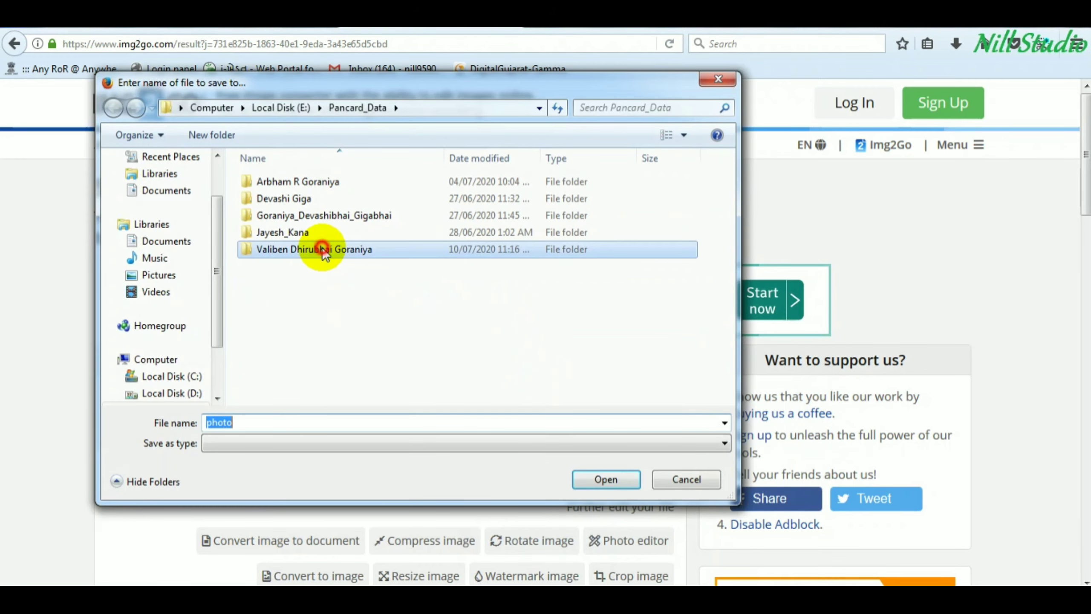
left_click(610, 478)
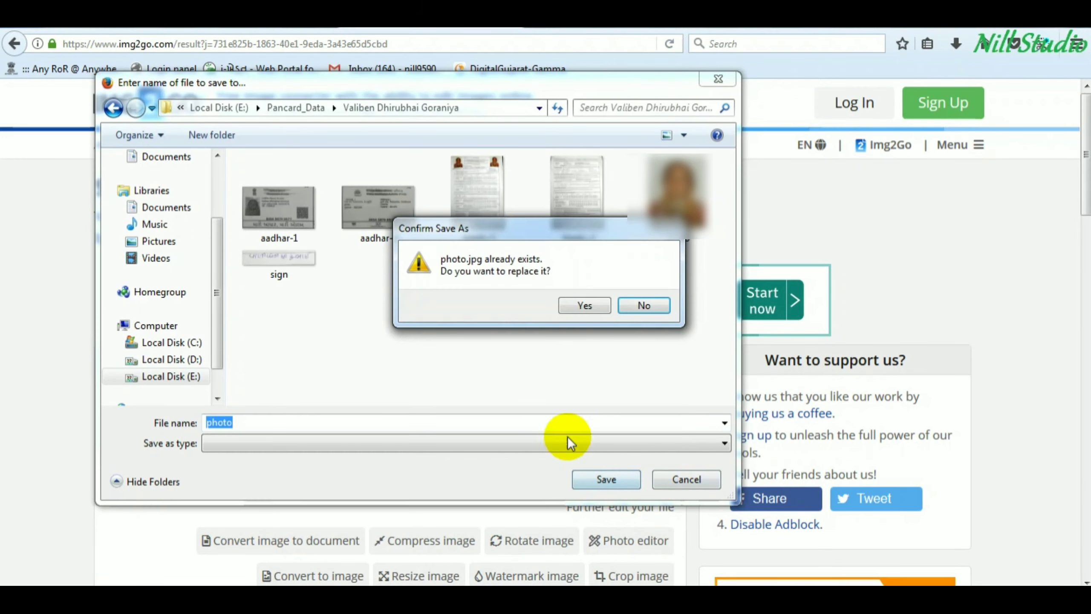
left_click(584, 305)
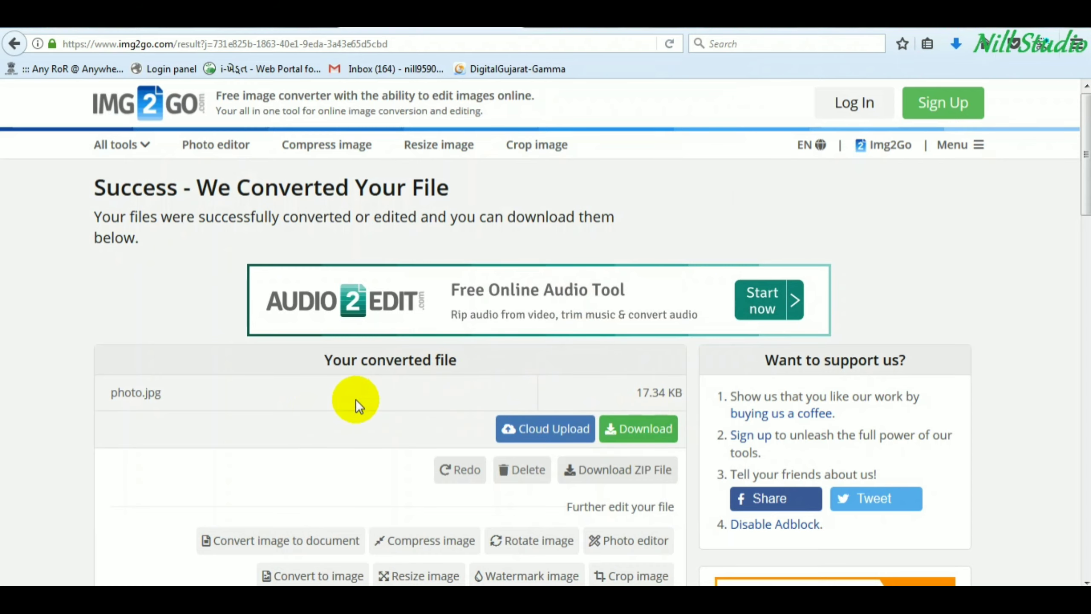
- Delete the converted photo from the Img2Go server
scroll(430, 404, "down", 2)
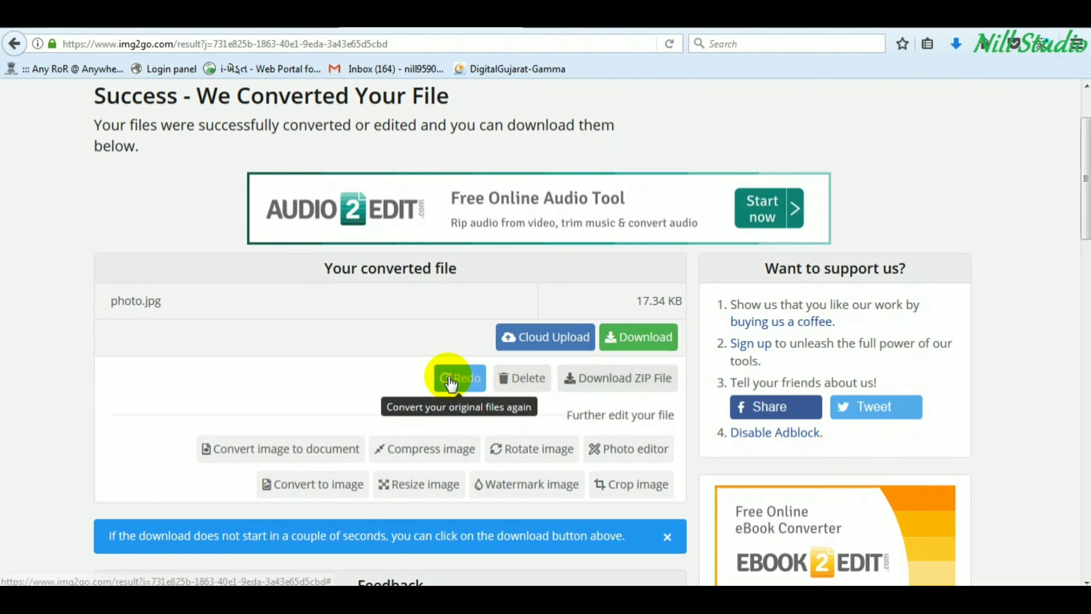
left_click(532, 380)
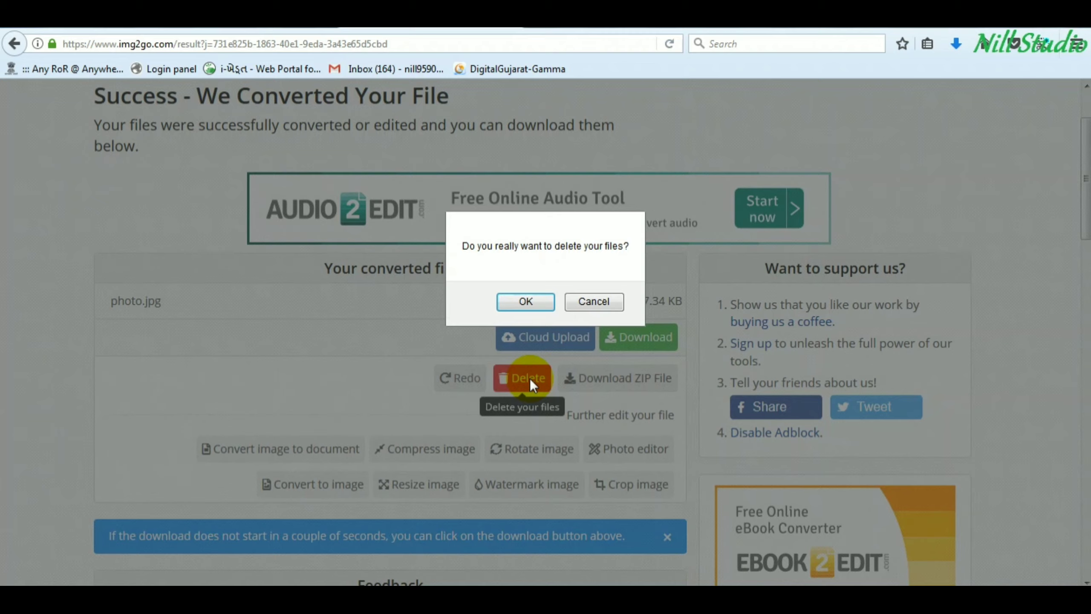
left_click(528, 301)
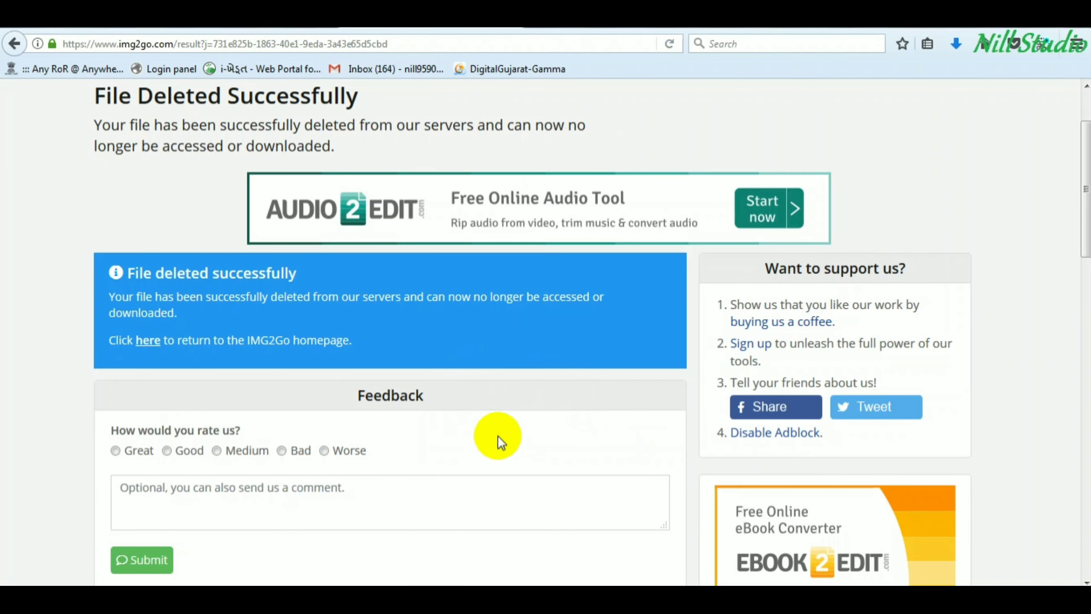
scroll(491, 433, "up", 3)
- Trim the address to img2go.com to return to the Img2Go homepage
left_click(170, 45)
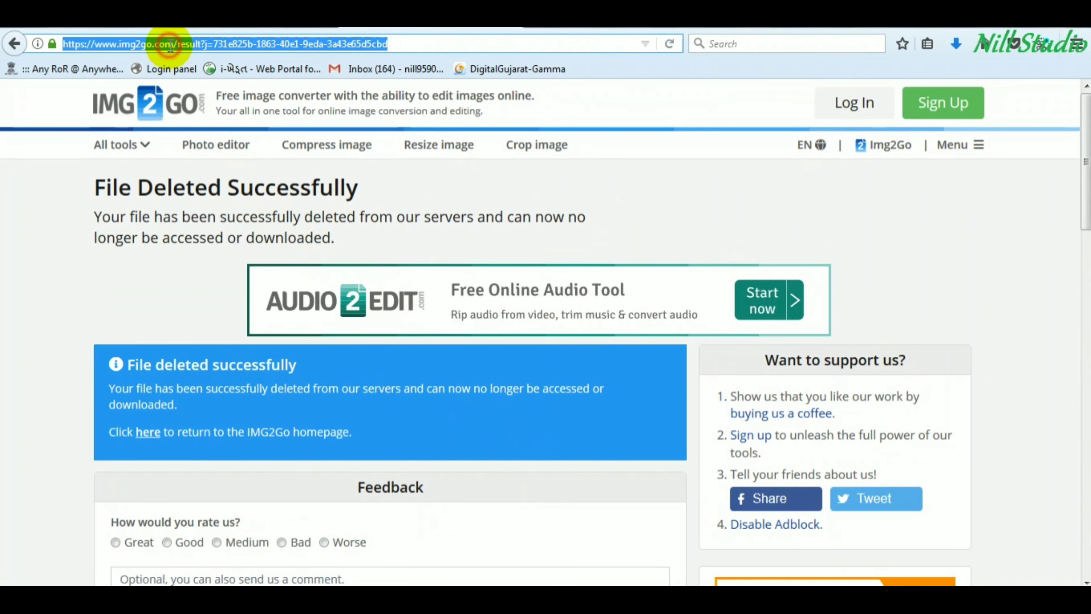
left_click_drag(177, 45, 474, 39)
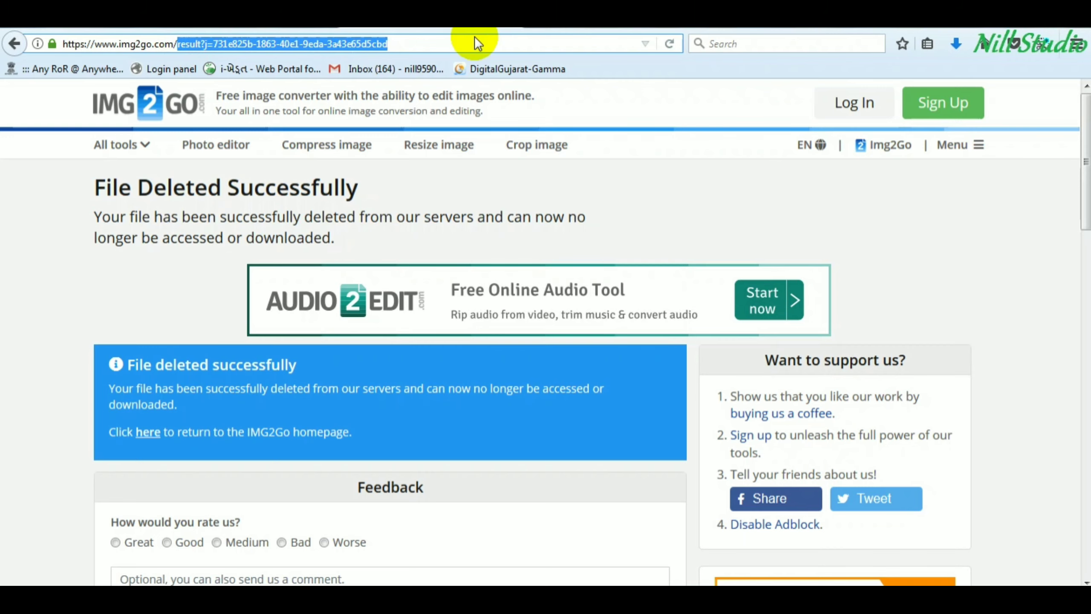
key("BackSpace")
key("Return")
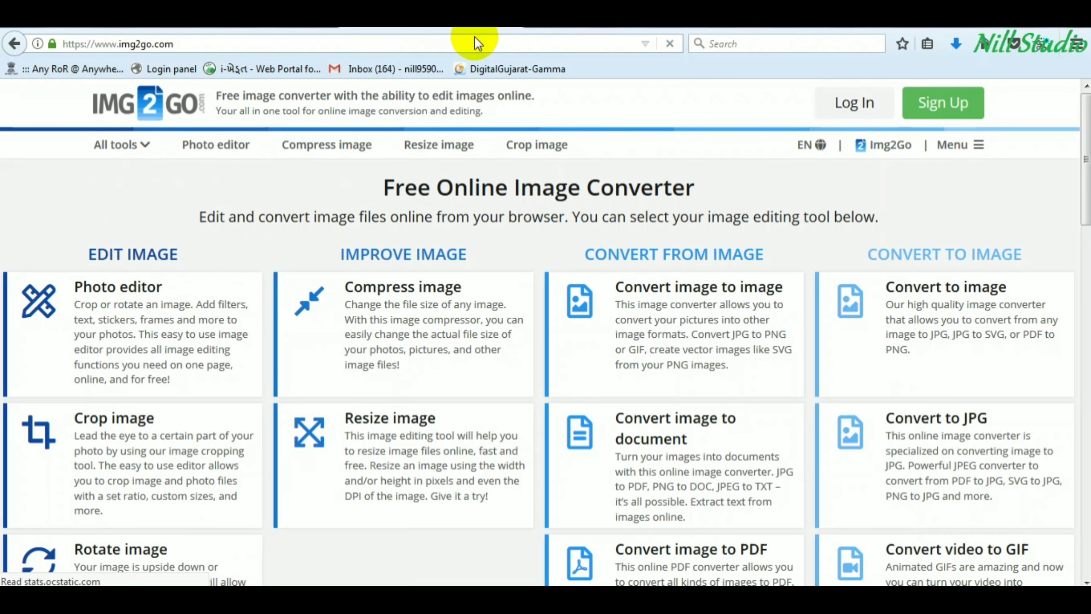
- Upload sign.jpg into Img2Go's Resize image tool
left_click(392, 460)
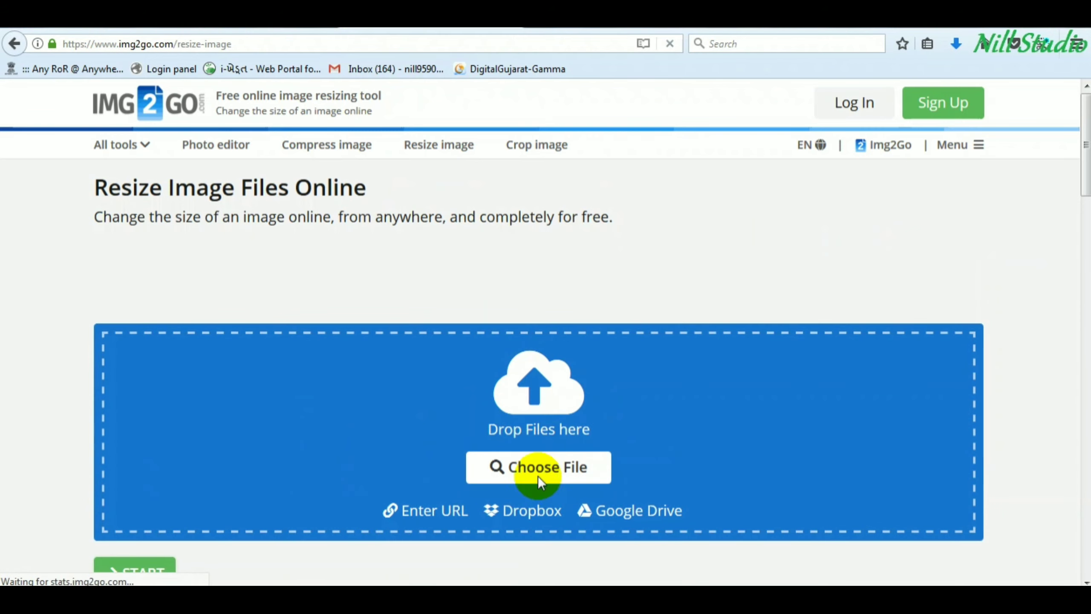
left_click(539, 469)
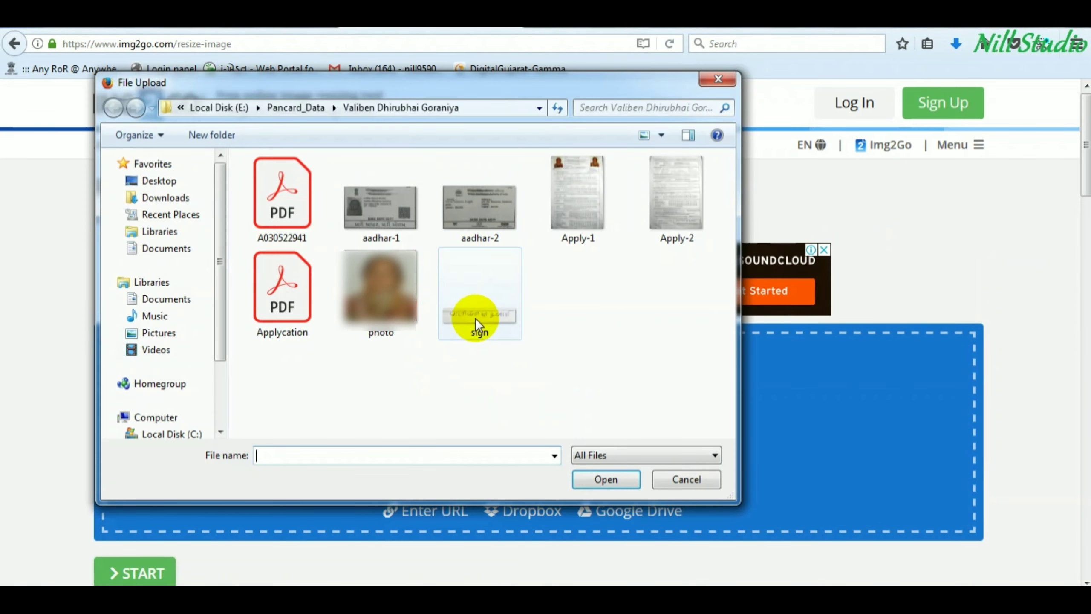
left_click(478, 320)
double_click(478, 320)
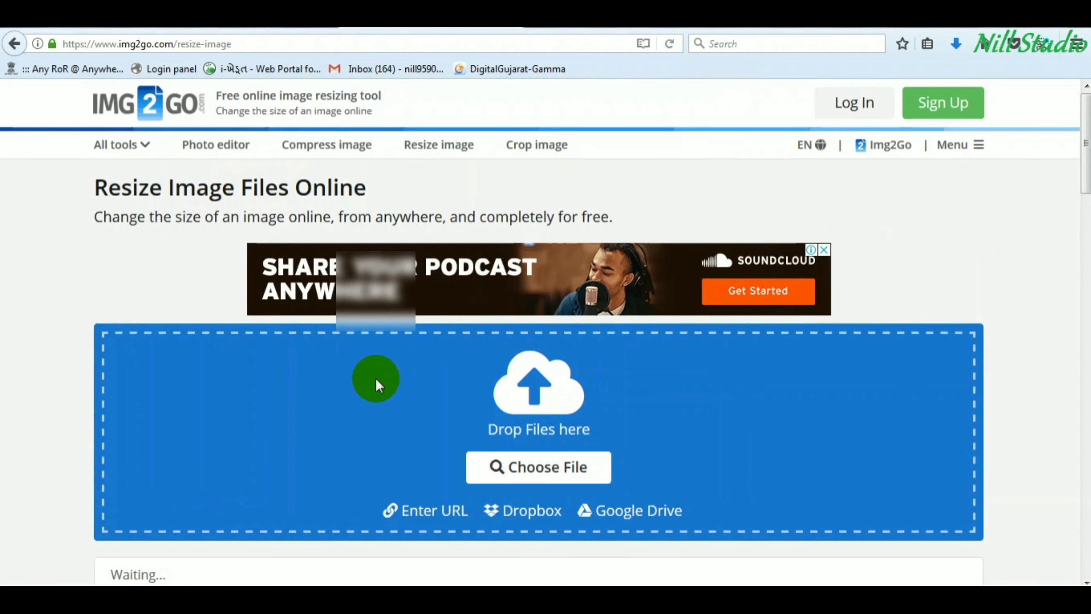
scroll(377, 376, "down", 4)
scroll(379, 374, "down", 2)
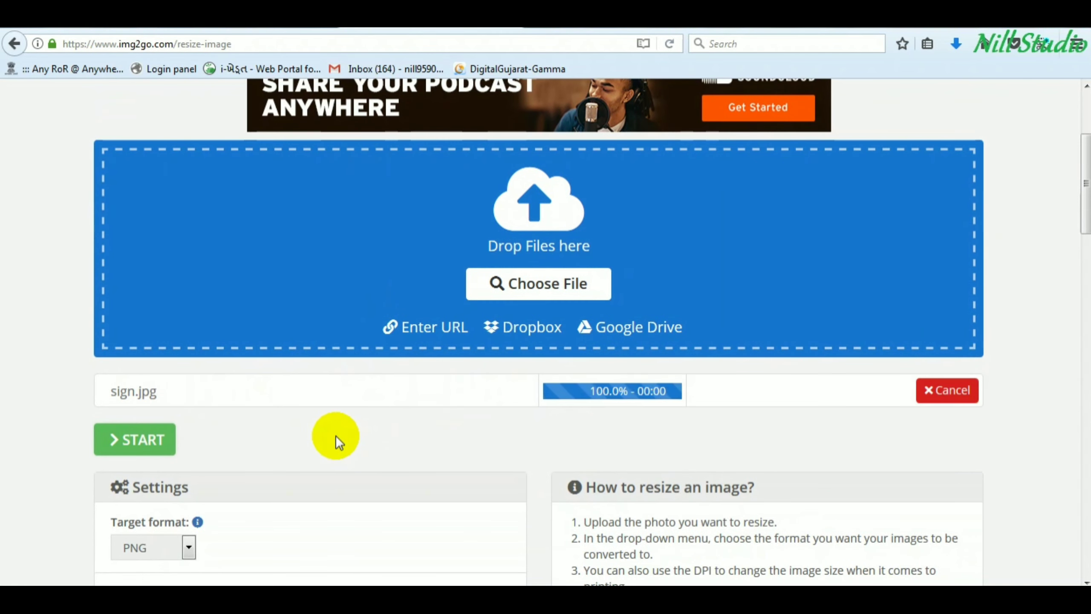
scroll(333, 432, "down", 2)
- Set JPG output at 213 × 213 px and 600 DPI, then start resizing
left_click(157, 456)
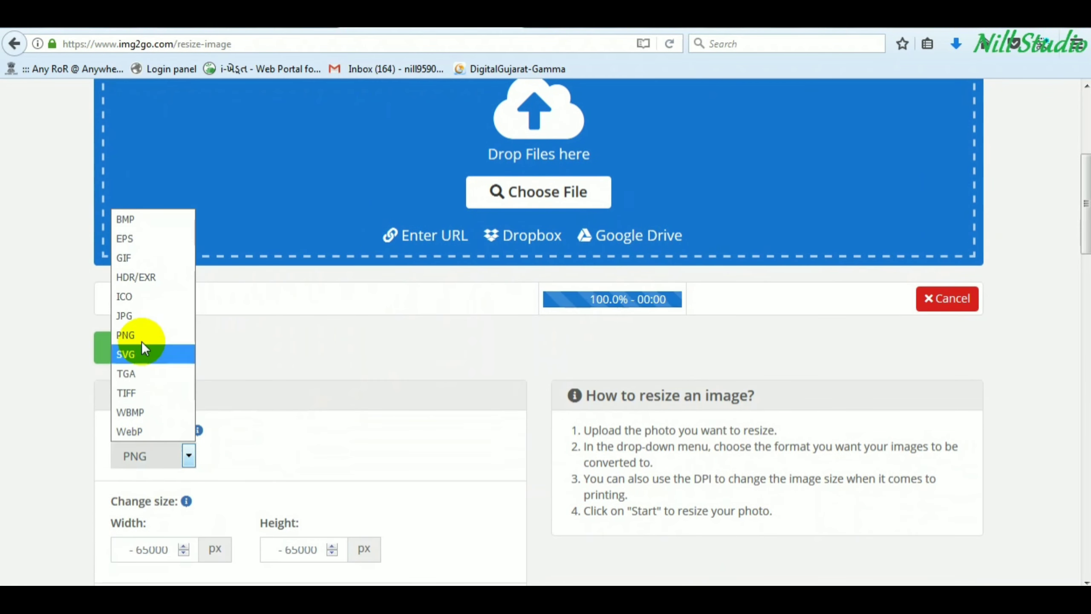
left_click(140, 311)
scroll(217, 445, "down", 1)
scroll(218, 445, "down", 1)
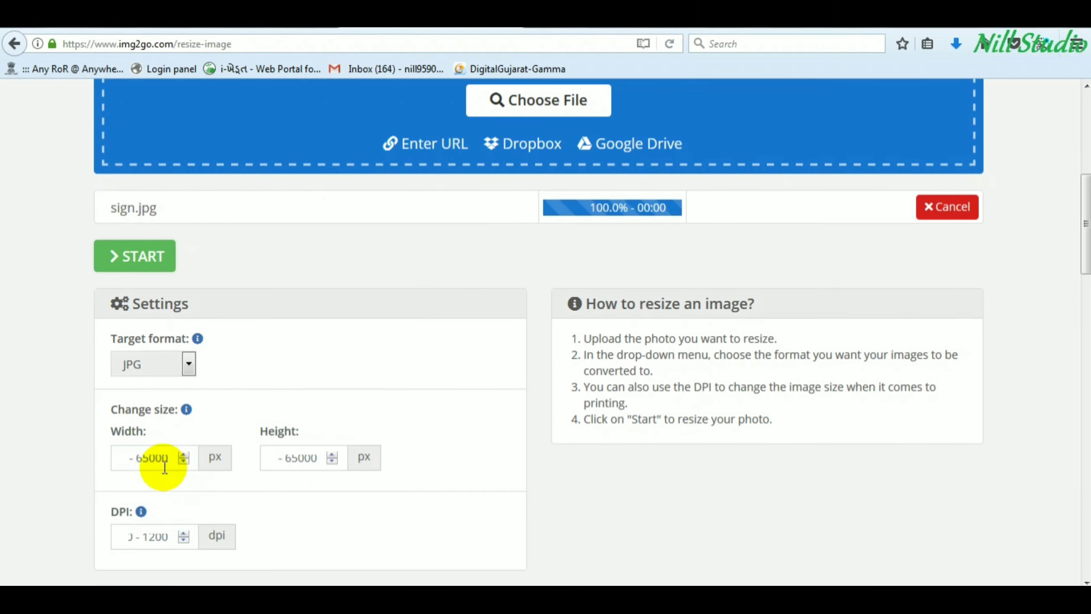
left_click(156, 458)
type("213")
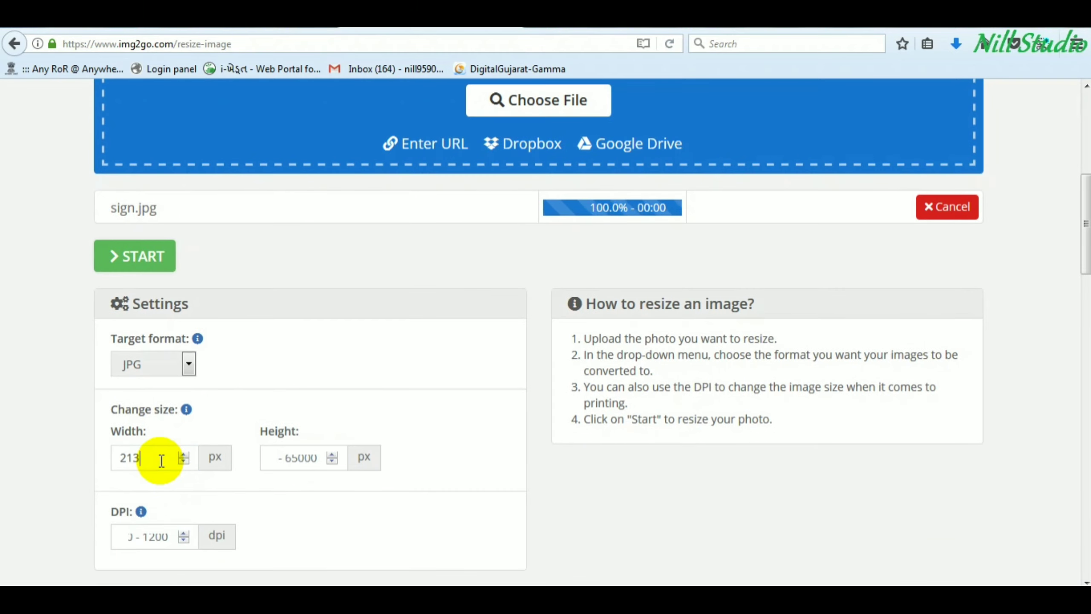
key("Tab")
type("213")
key("Tab")
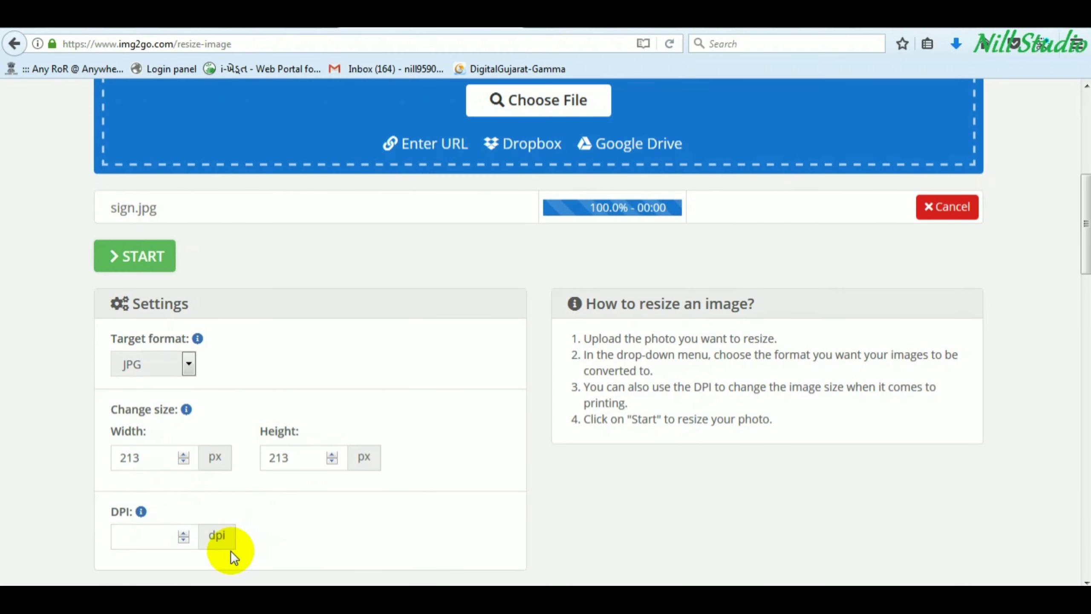
left_click(151, 541)
type("600")
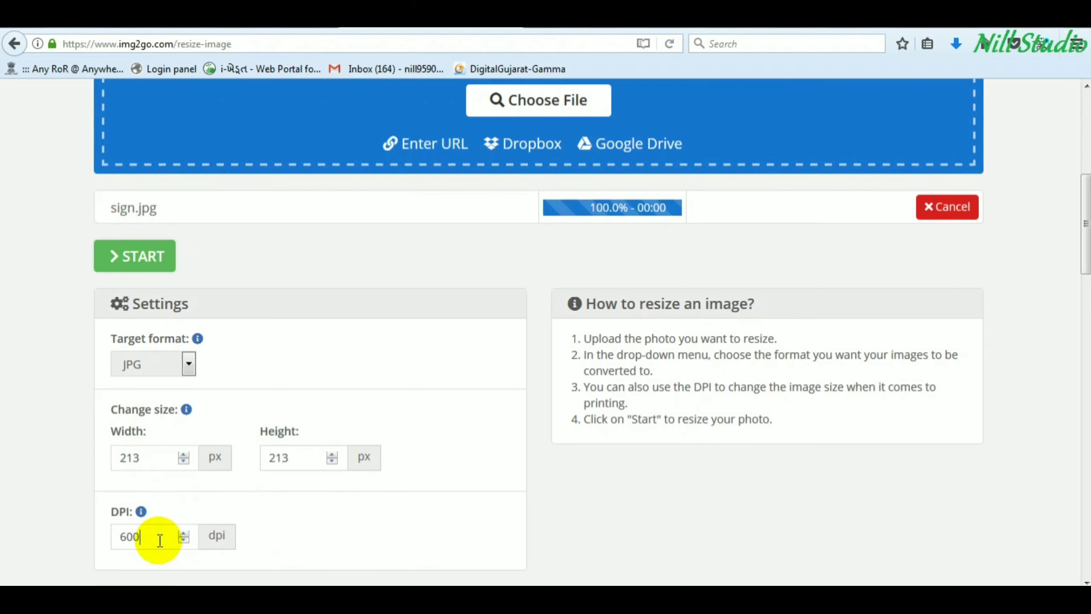
scroll(128, 443, "down", 3)
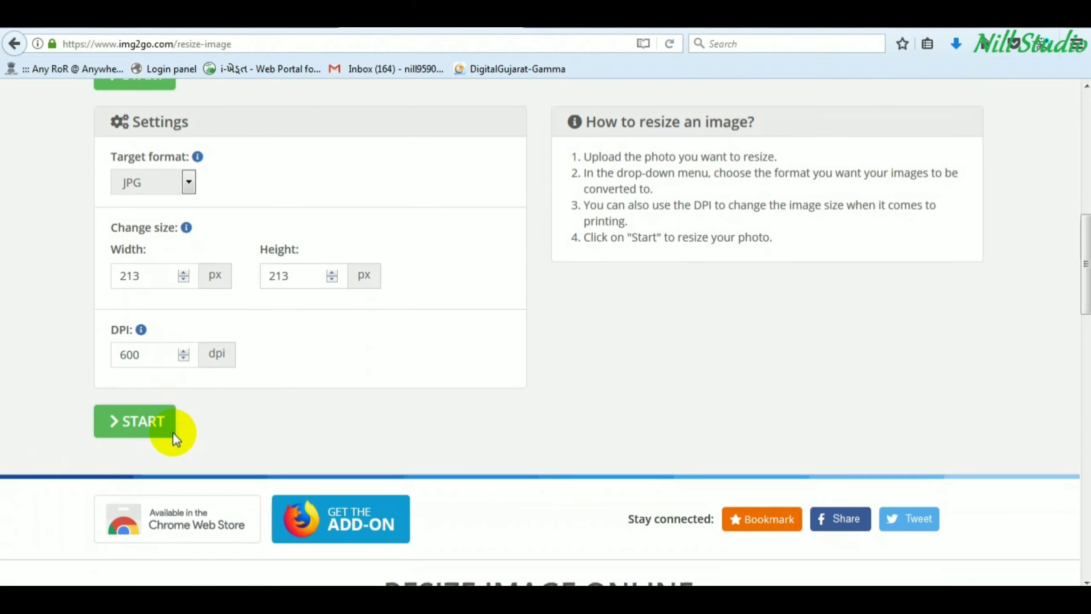
left_click(138, 419)
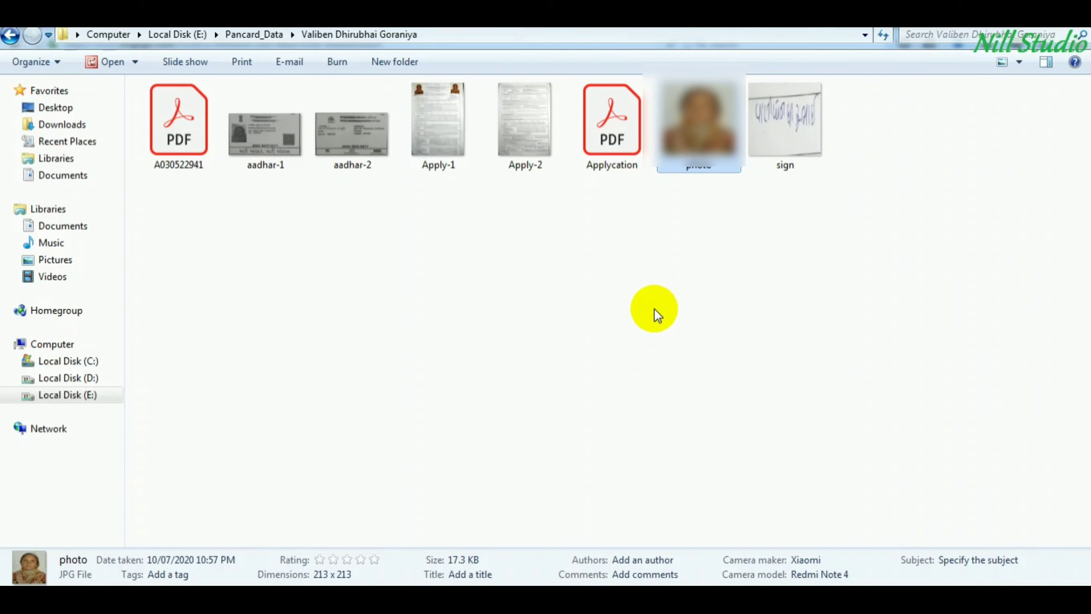
- Check in photo.jpg's Properties Details that it is 213 × 213 pixels at 300 dpi
left_click(611, 130)
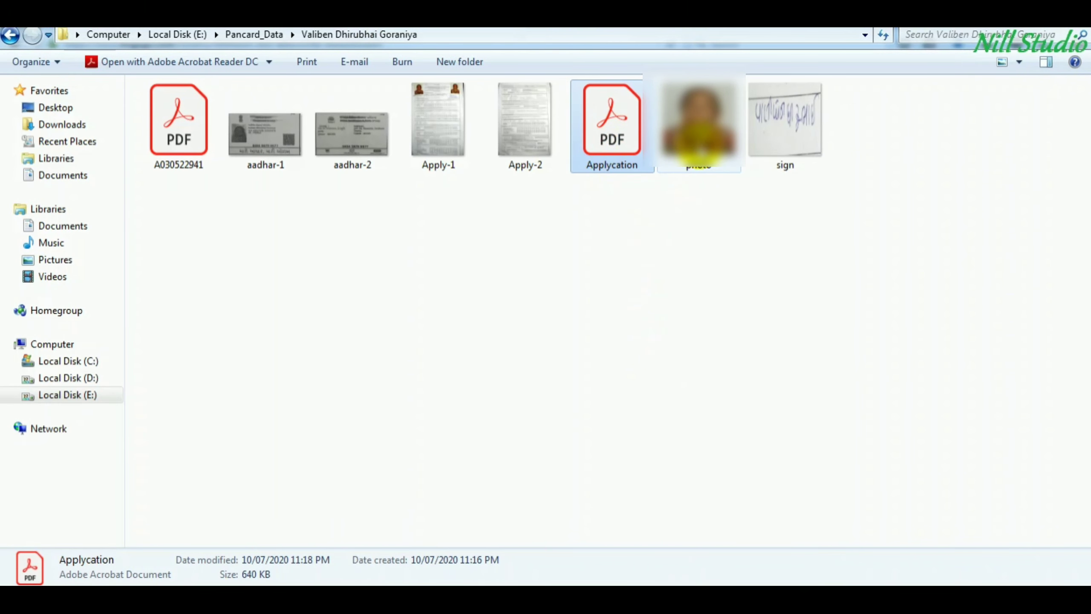
left_click(698, 124)
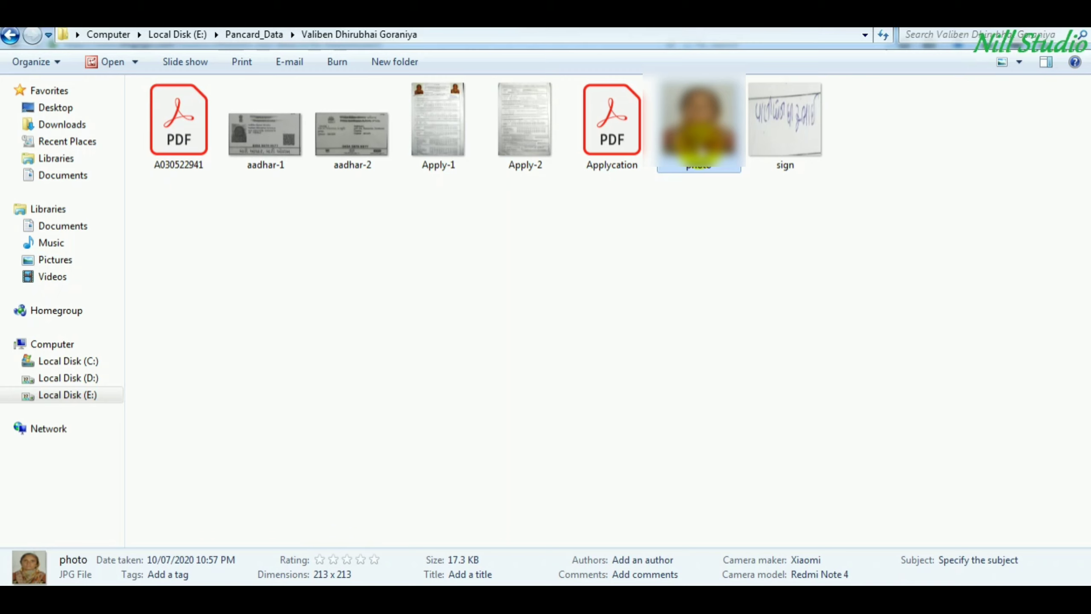
right_click(700, 146)
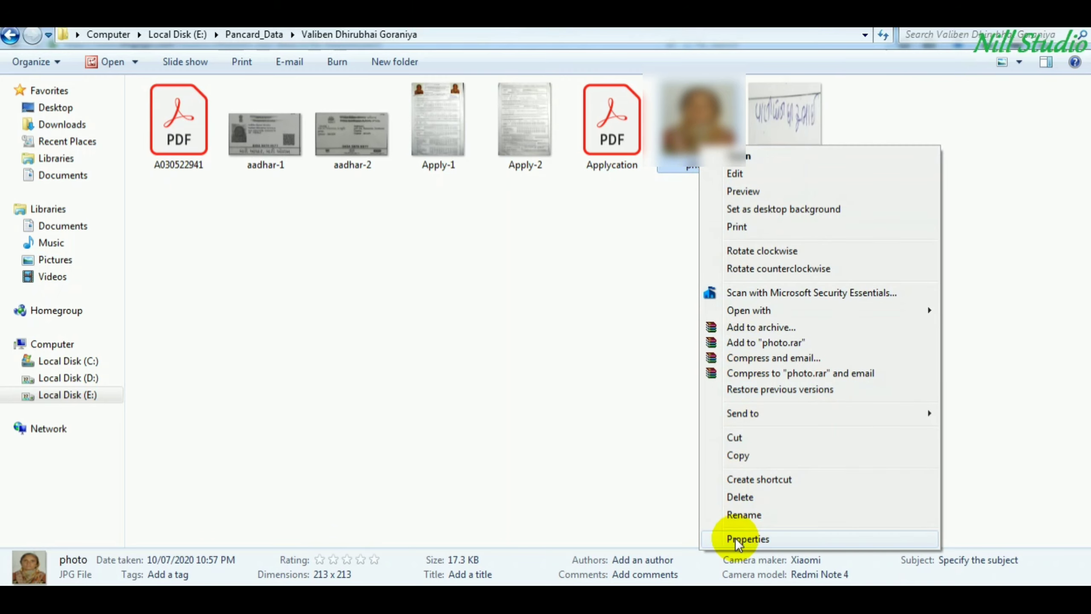
left_click(747, 539)
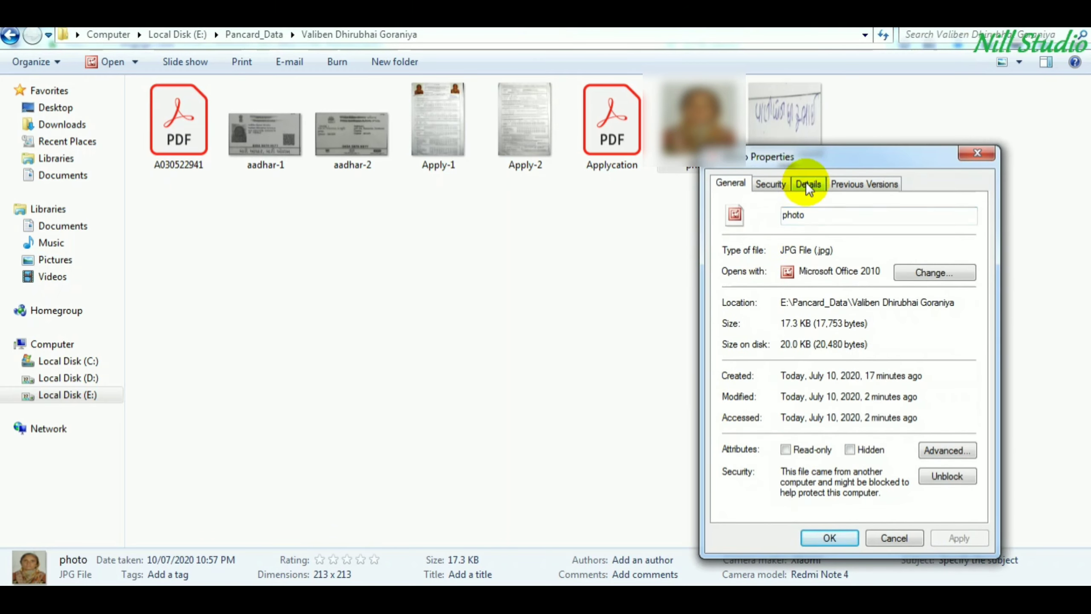
left_click(808, 185)
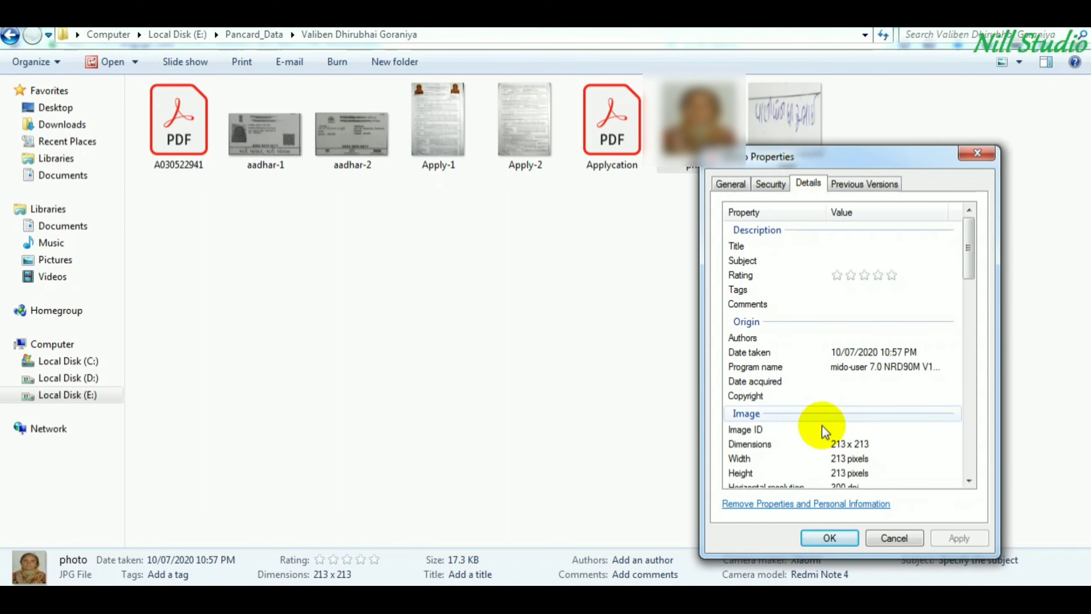
left_click(759, 455)
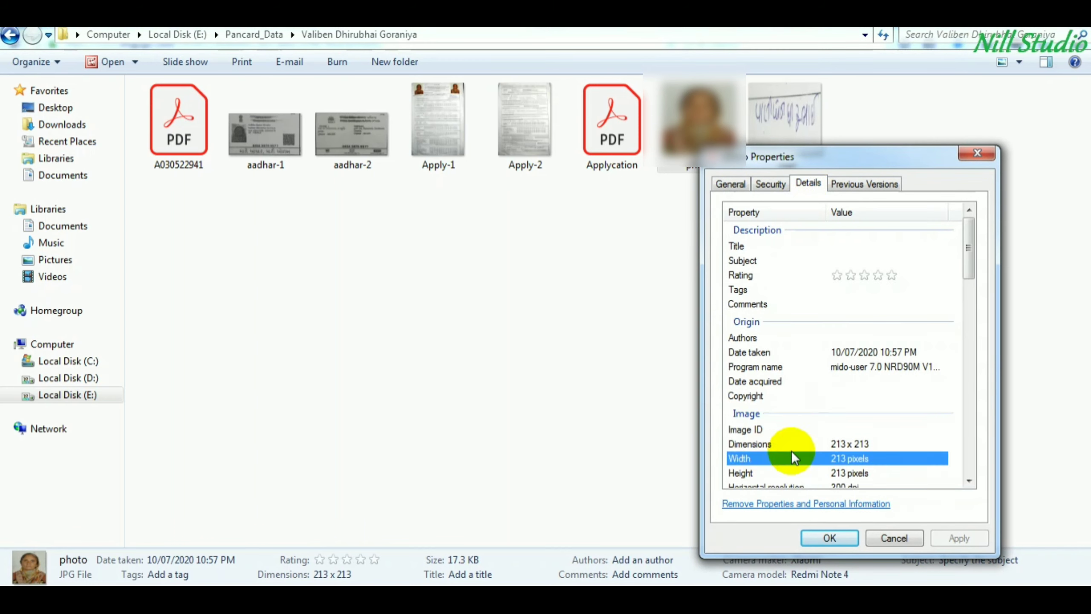
scroll(759, 452, "down", 1)
left_click(757, 432)
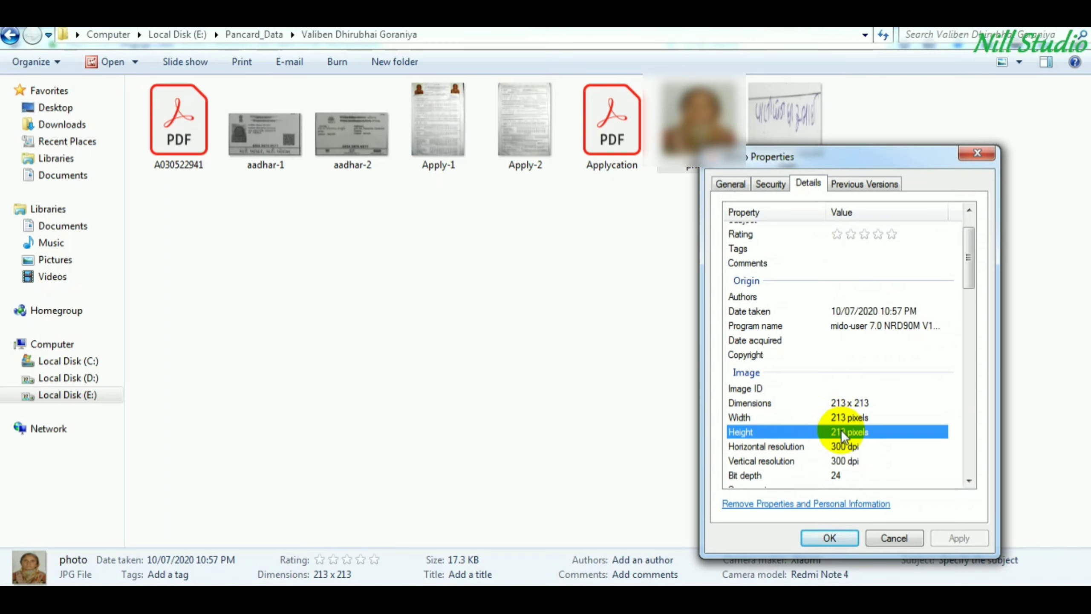
left_click(843, 419)
left_click(847, 447)
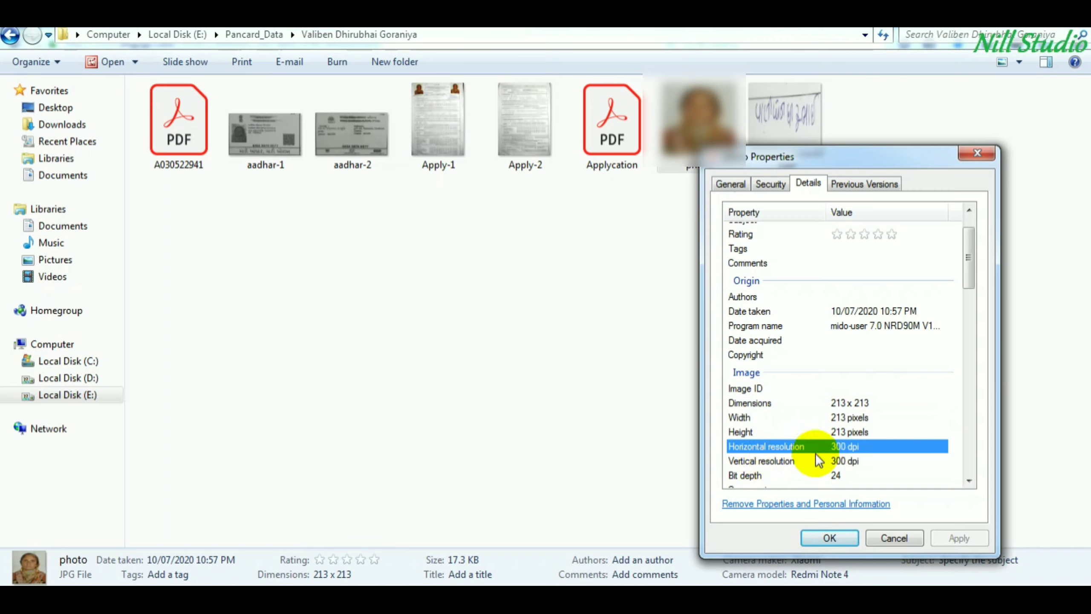
left_click(842, 461)
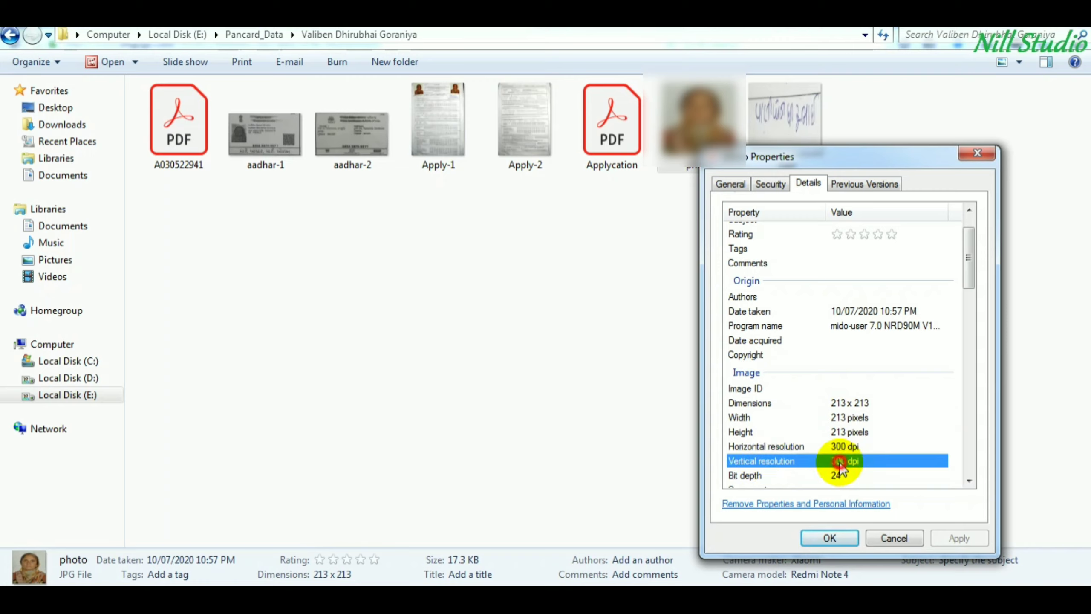
left_click(840, 433)
left_click(893, 536)
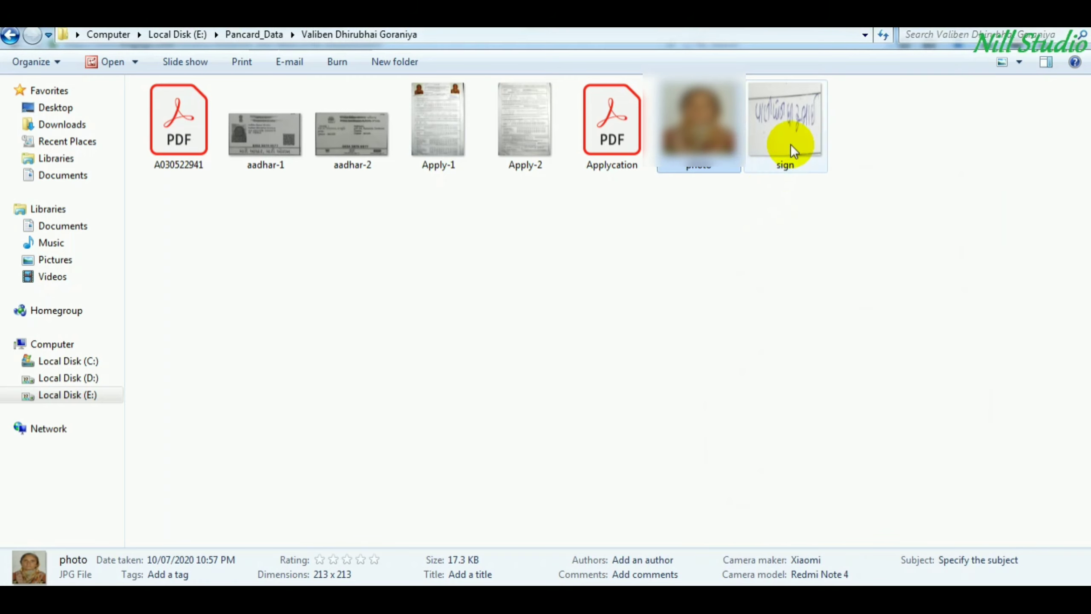
- Check in sign.jpg's Properties Details that it is 213 × 213 pixels at 600 dpi
left_click(791, 141)
right_click(793, 144)
left_click(853, 532)
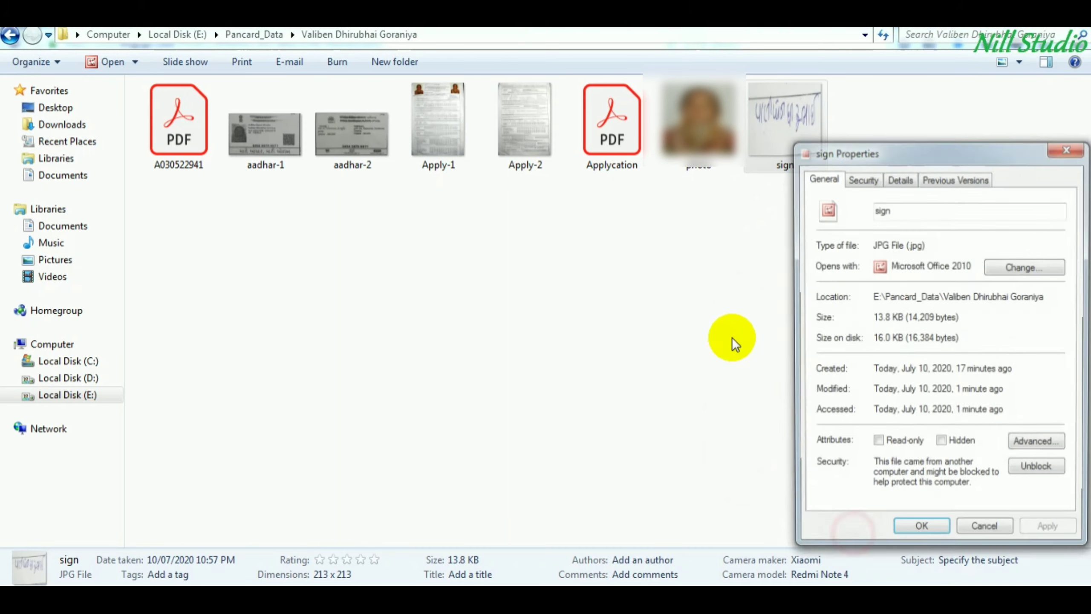
left_click(899, 178)
scroll(911, 344, "down", 1)
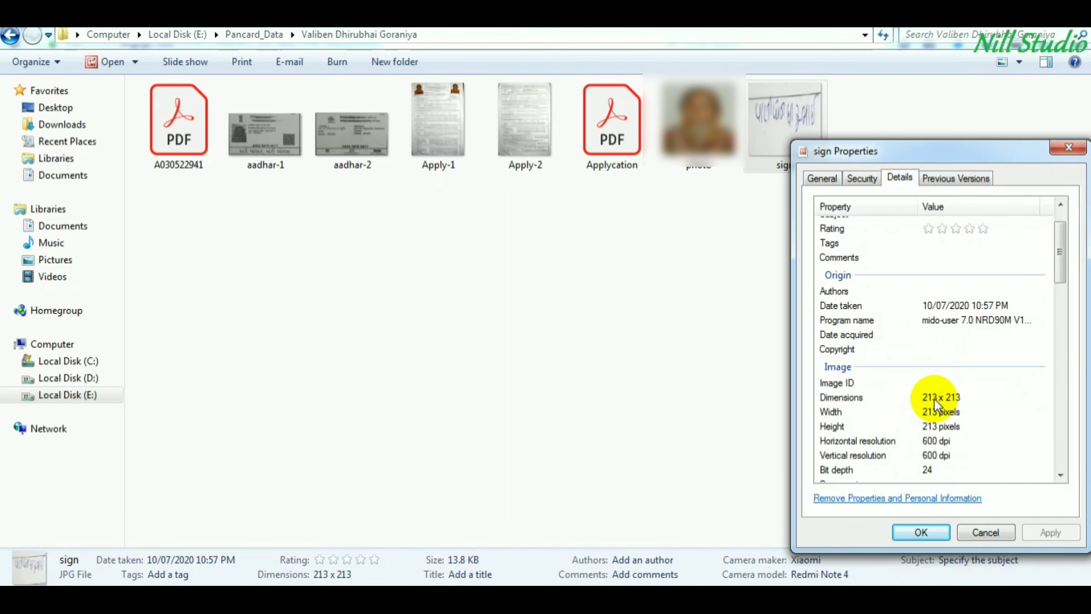
left_click(933, 442)
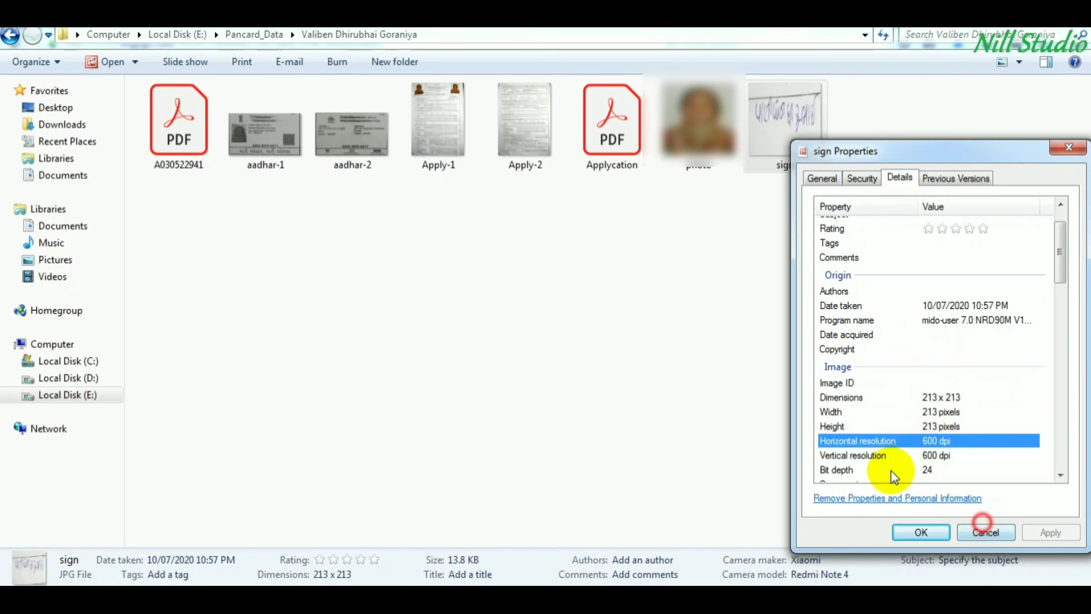
left_click(986, 532)
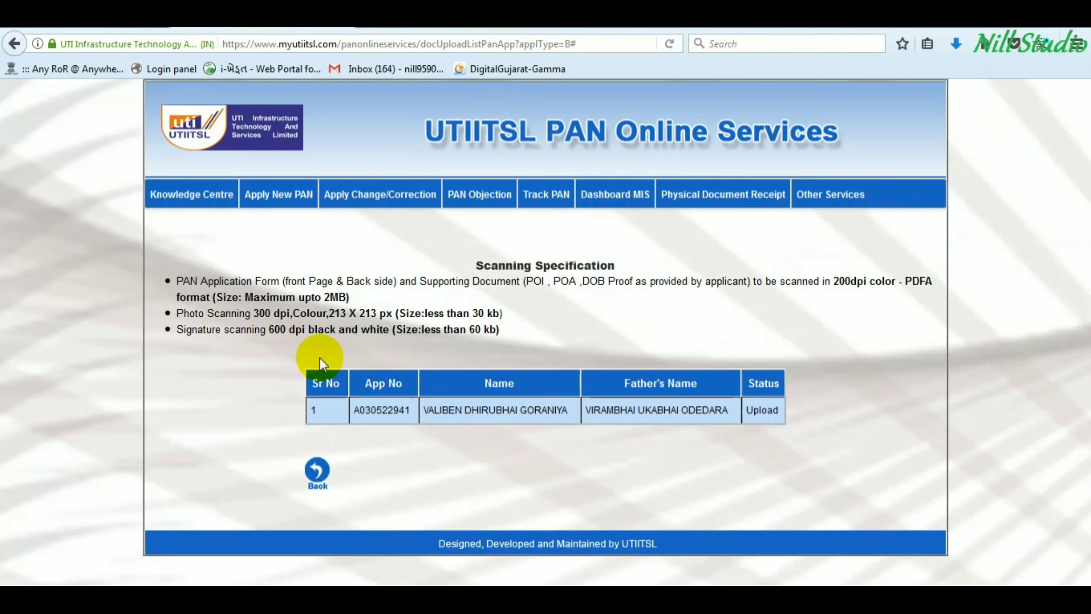
- Go to Apply New PAN > Upload Document and open the pending application's Upload form
mouse_move(267, 194)
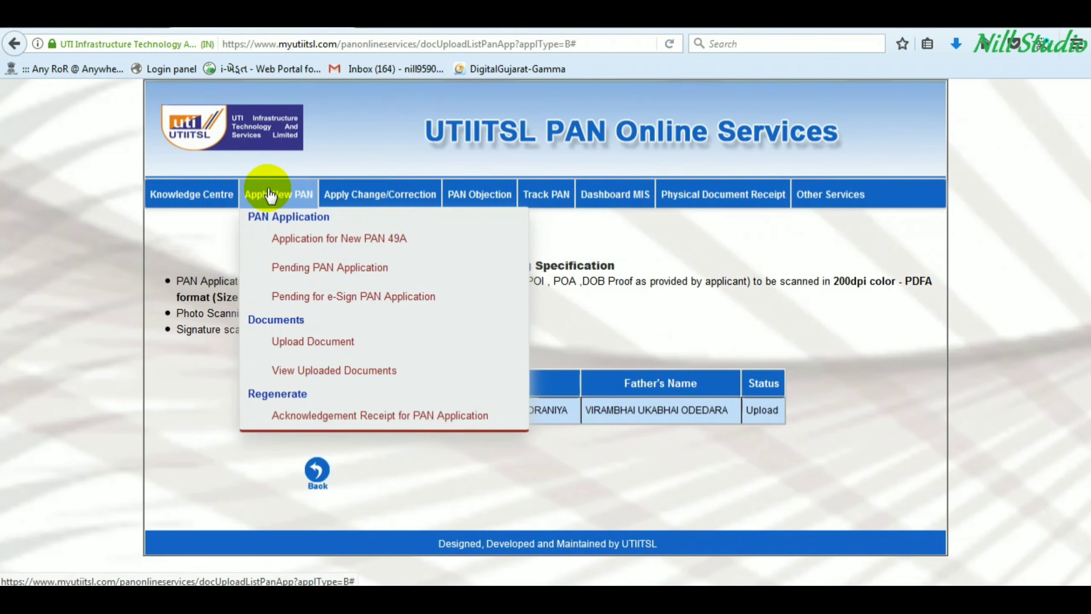
left_click(295, 342)
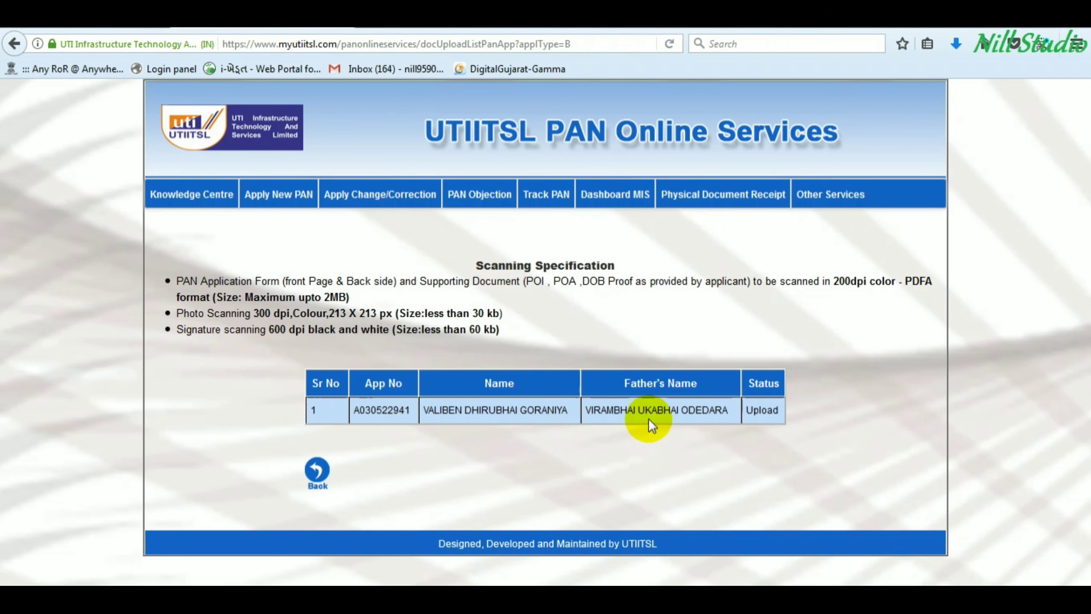
left_click(762, 413)
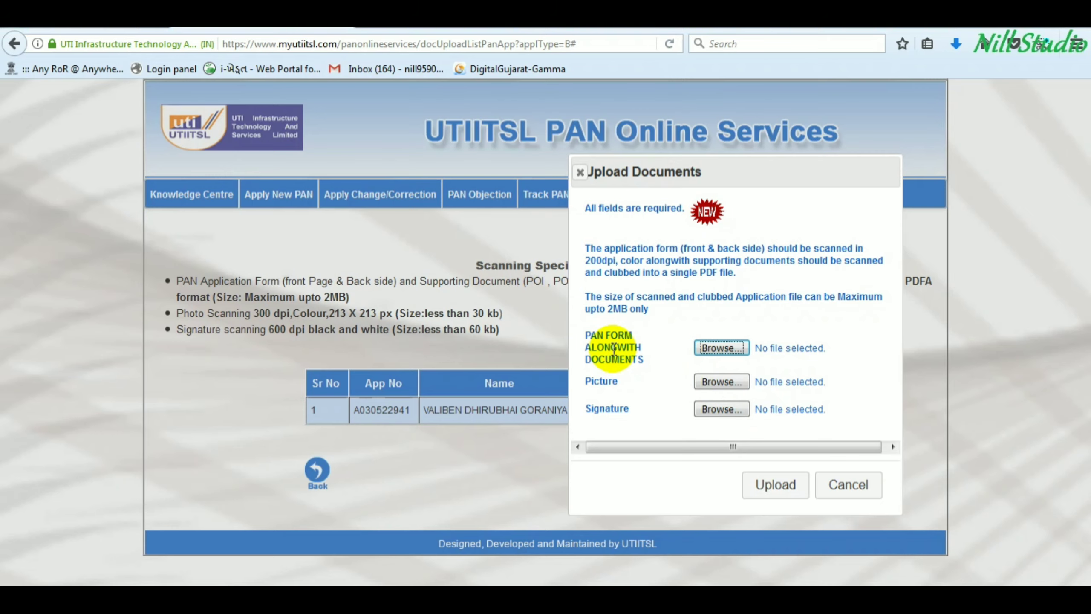
- Attach Applycation.pdf, photo.jpg and sign.jpg from the applicant's folder and upload them
left_click(739, 348)
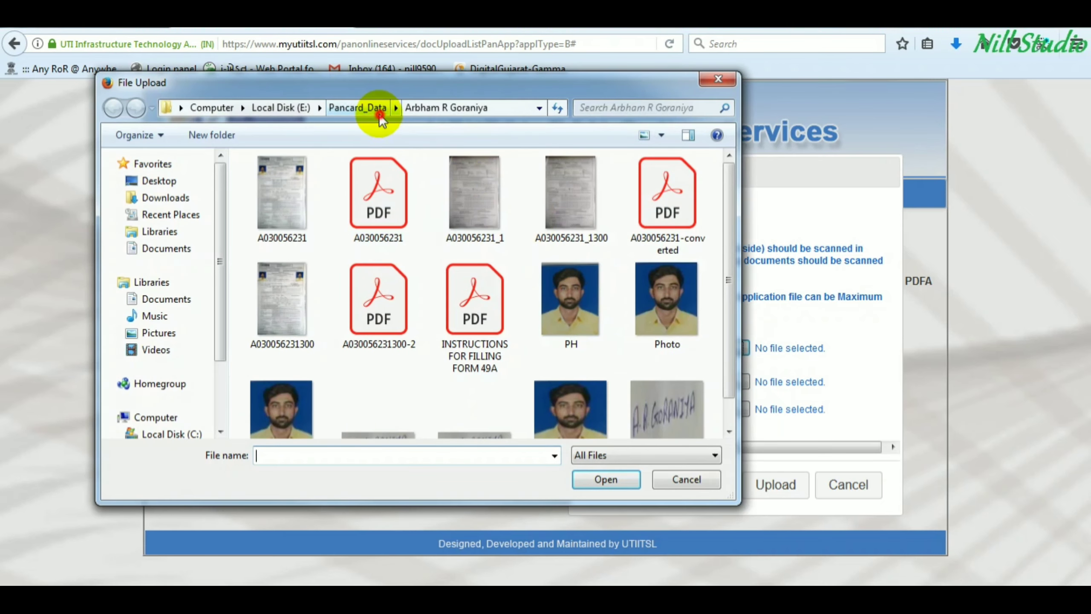
left_click(369, 109)
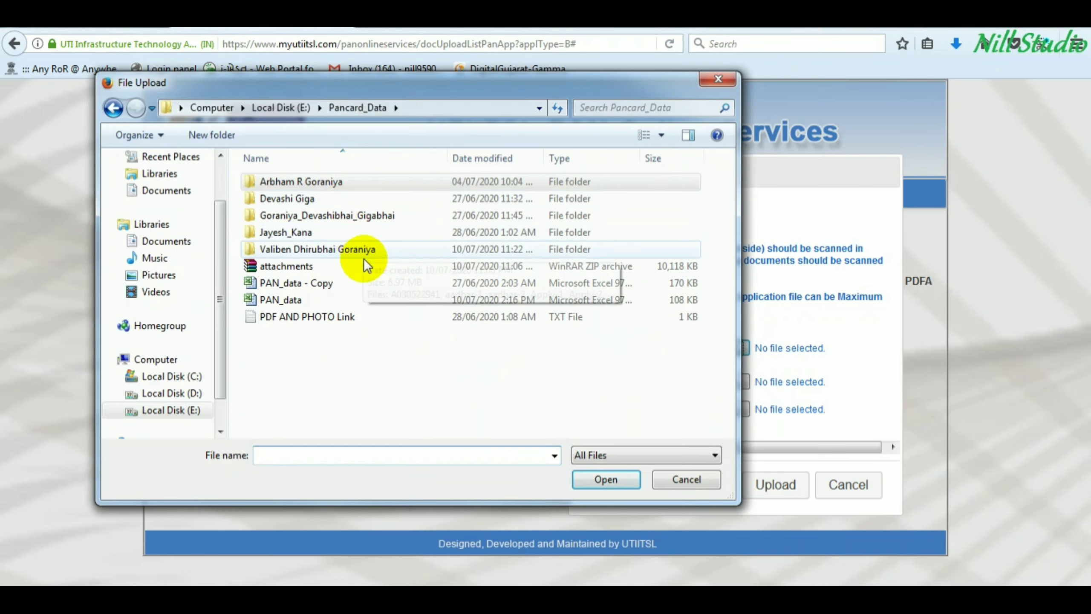
double_click(331, 249)
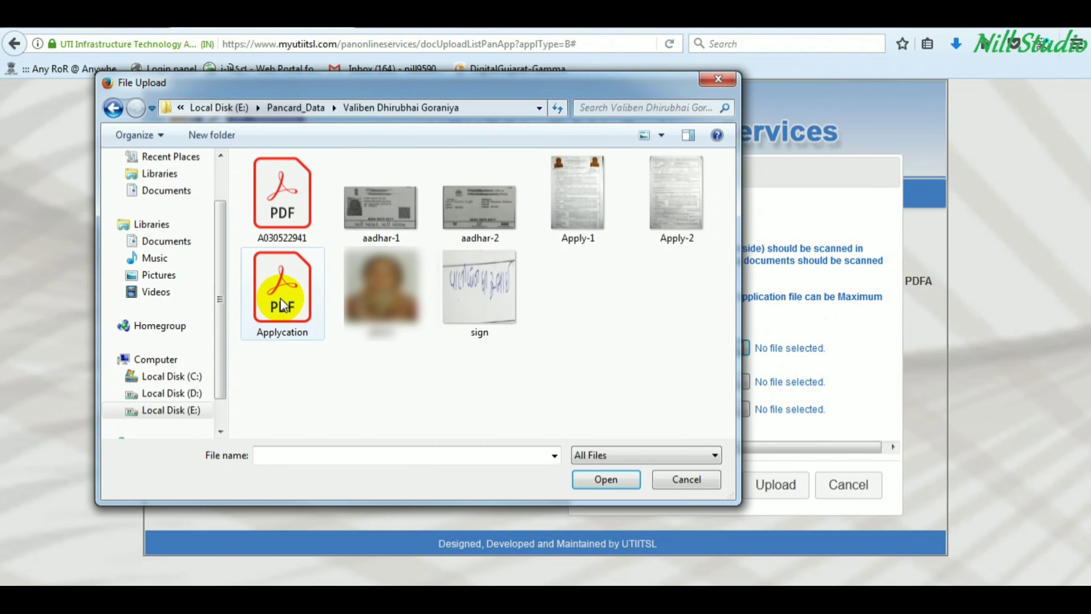
double_click(281, 299)
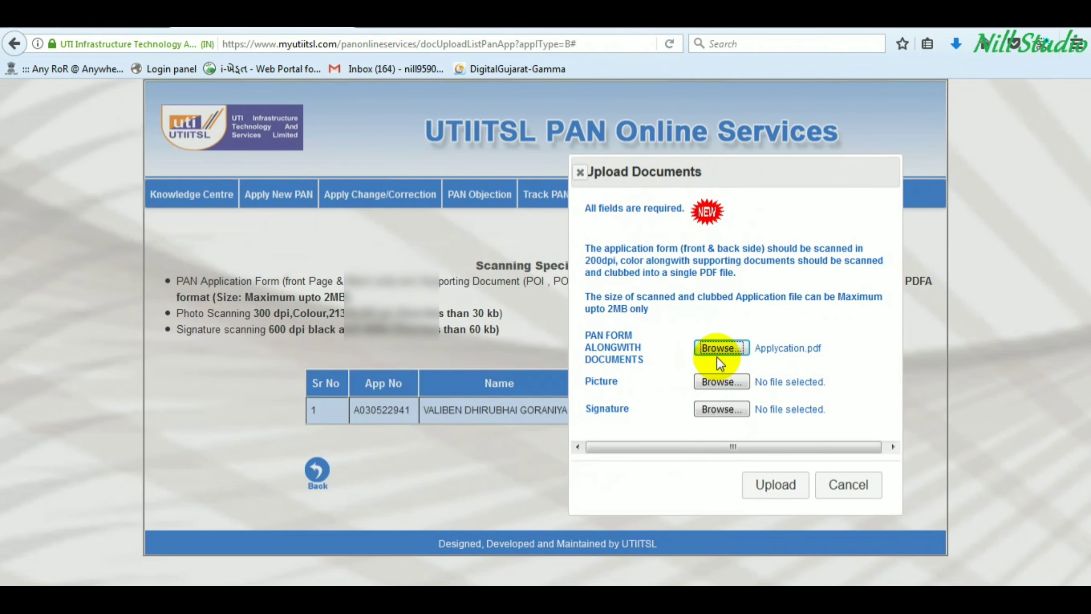
left_click(713, 384)
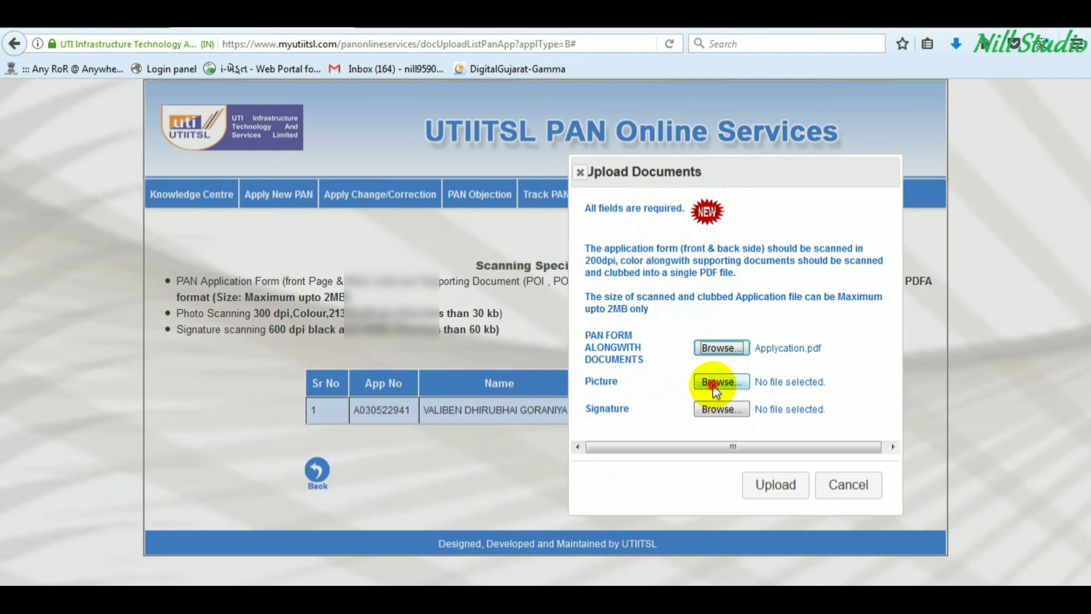
double_click(354, 288)
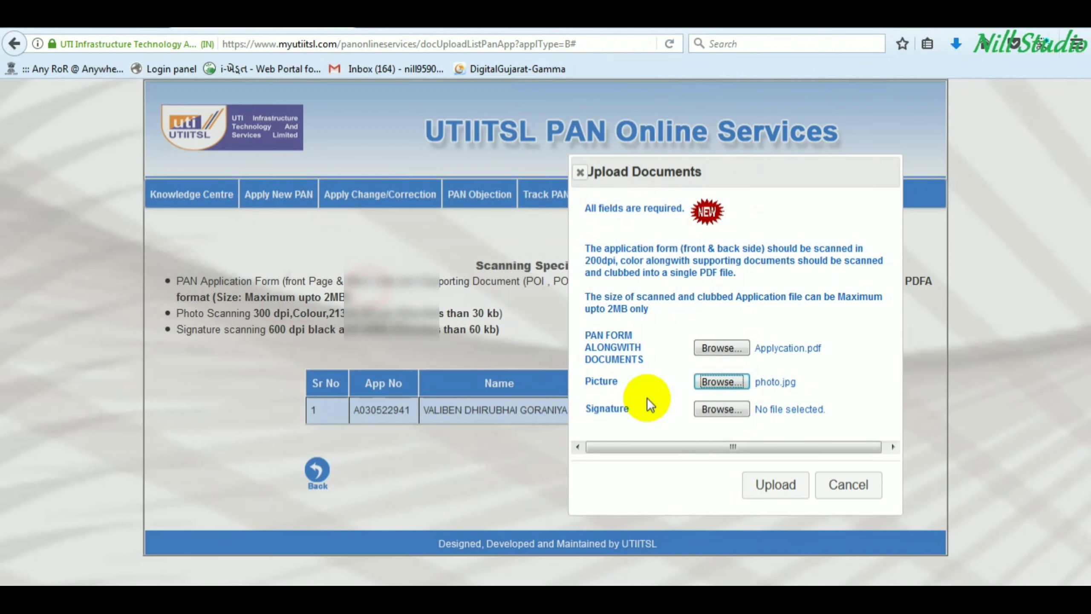
left_click(721, 409)
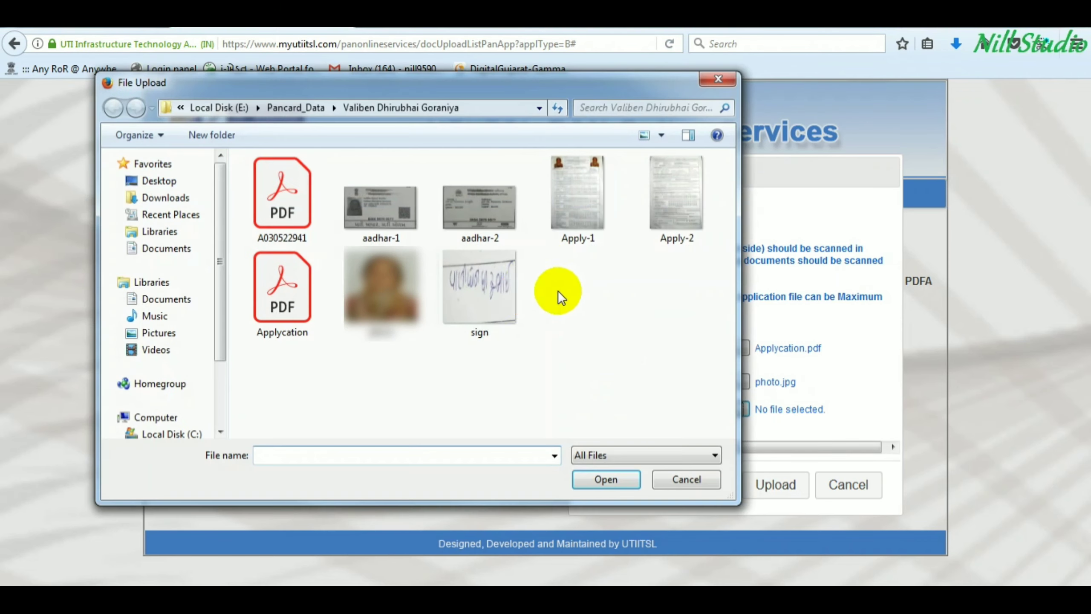
double_click(488, 293)
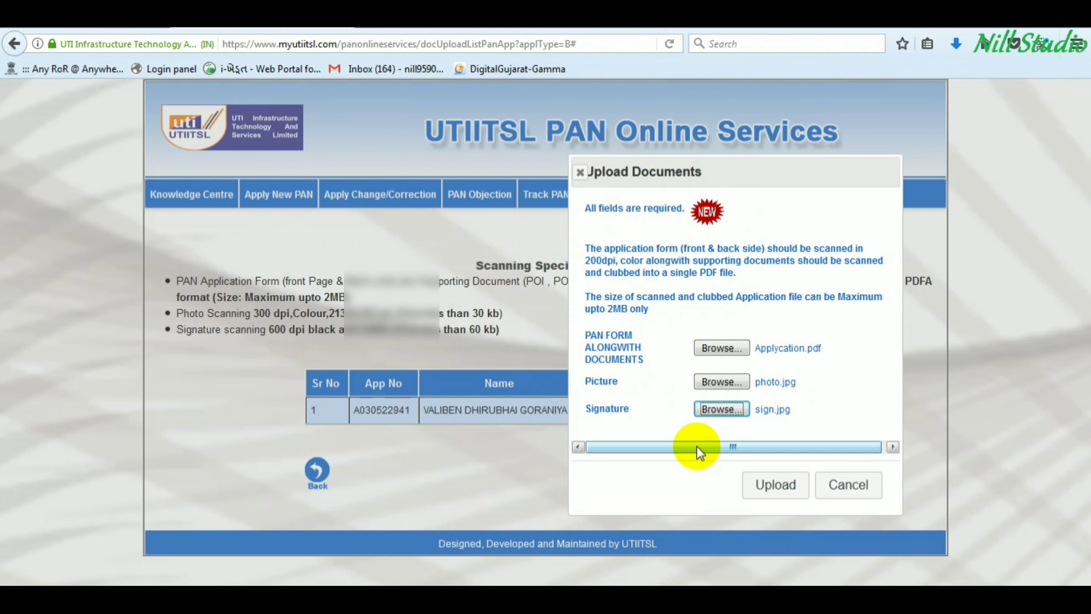
left_click(773, 485)
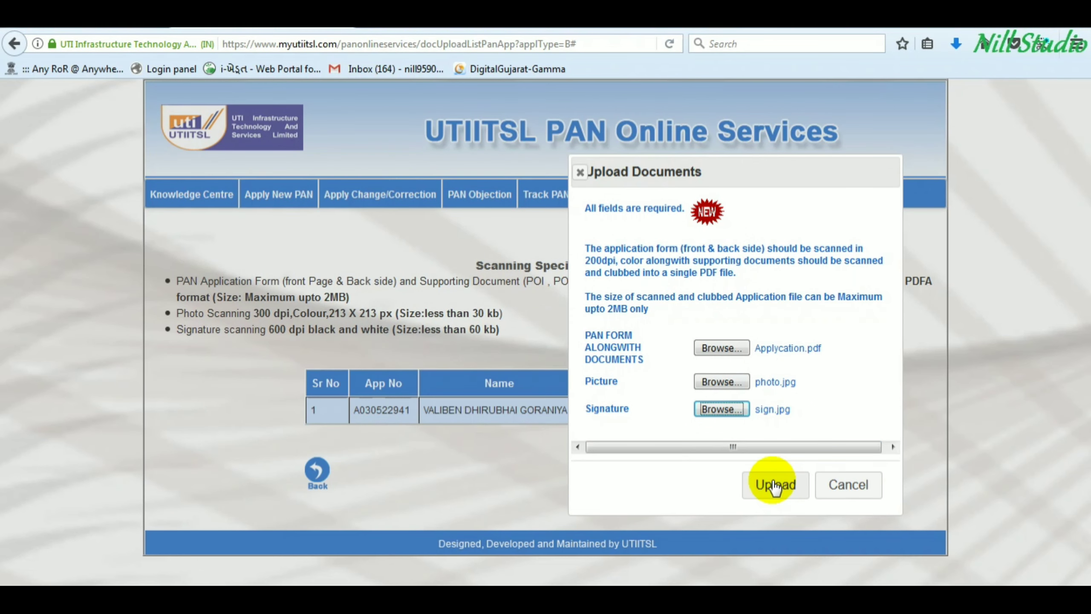
left_click(773, 485)
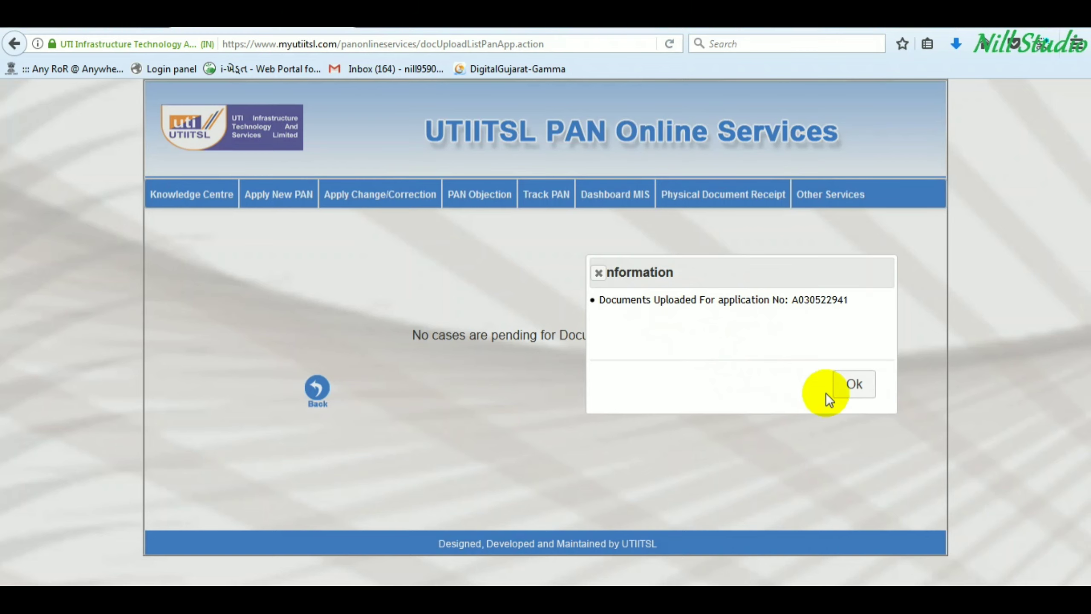
- Dismiss the upload confirmation and check the 'No cases are pending for Document Uploading' message
left_click(855, 386)
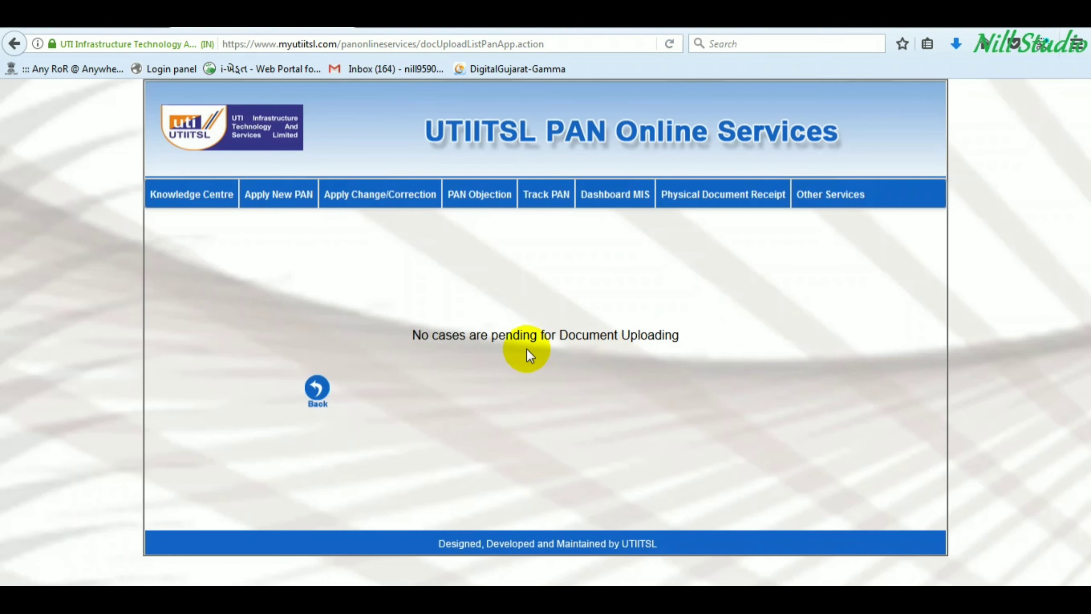
left_click_drag(411, 335, 671, 351)
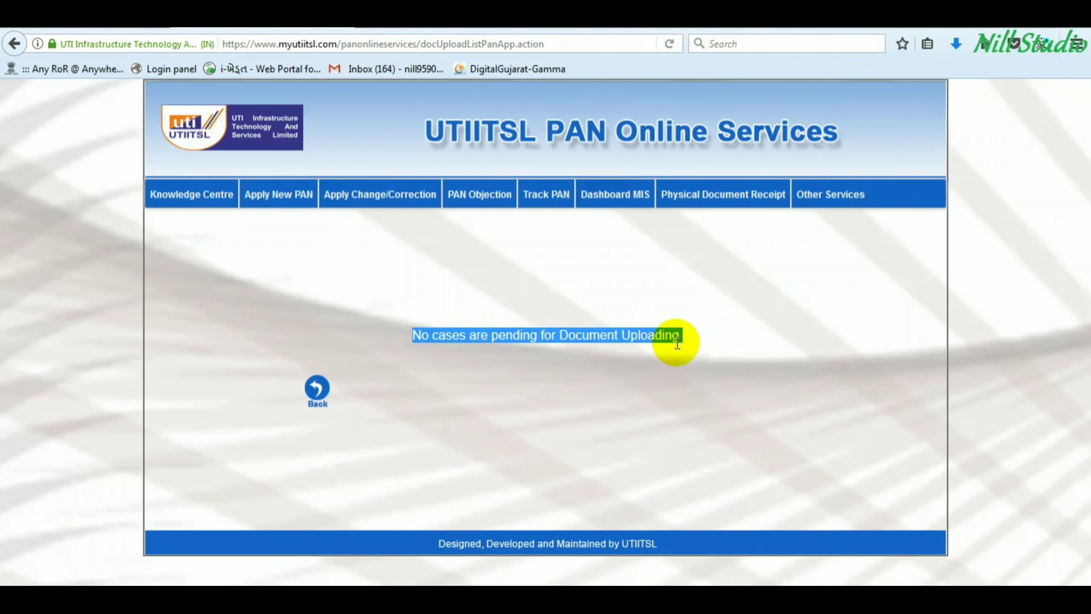
left_click(636, 340)
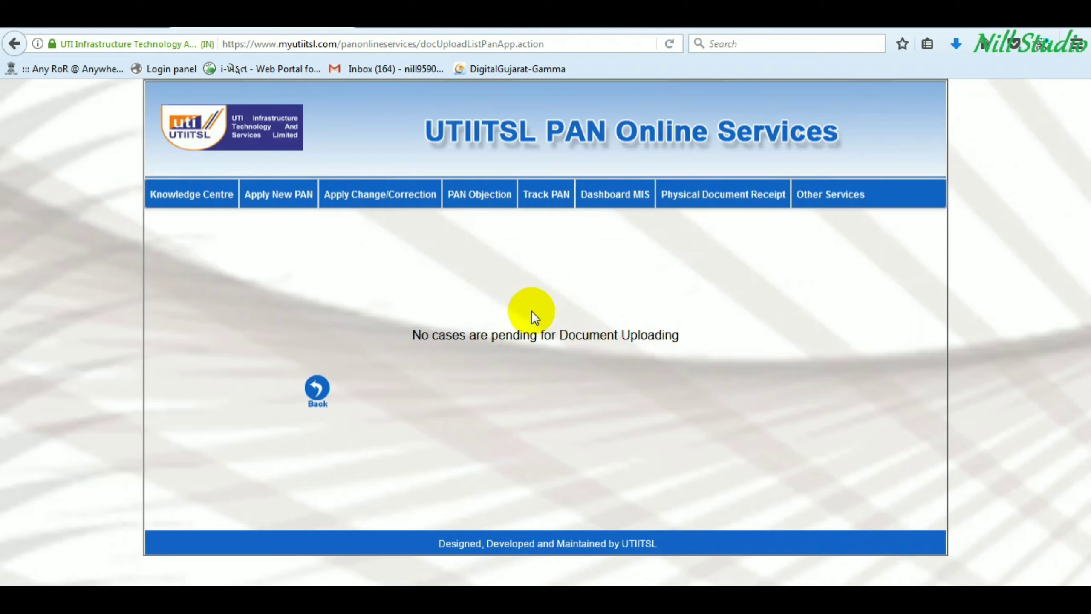